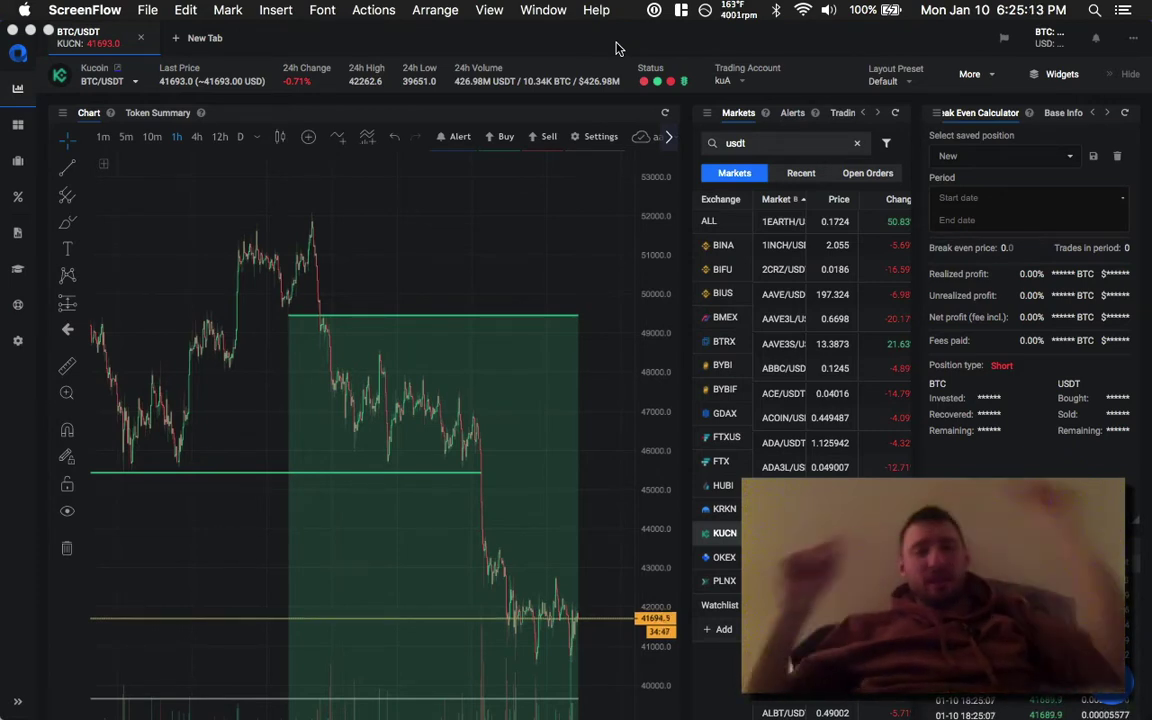
Bring the Altrady window showing the KuCoin BTC/USDT chart to the front.
click(687, 119)
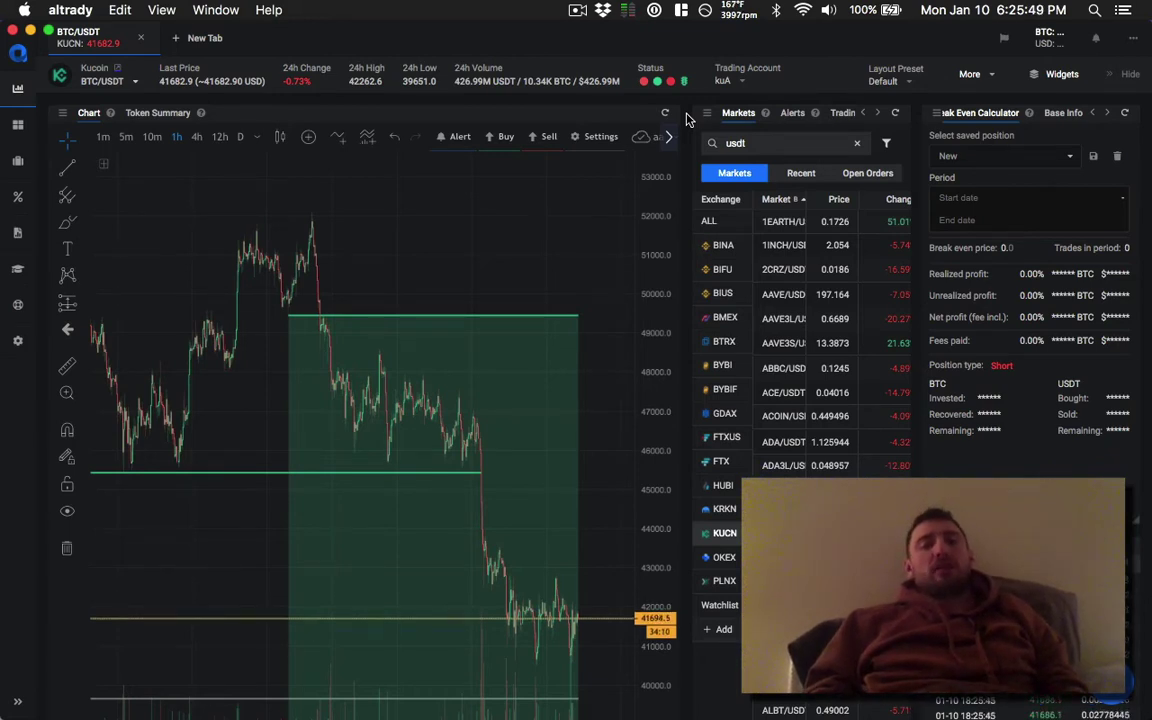
Open Settings at Exchange account API Keys and dismiss the Welcome guide.
click(17, 343)
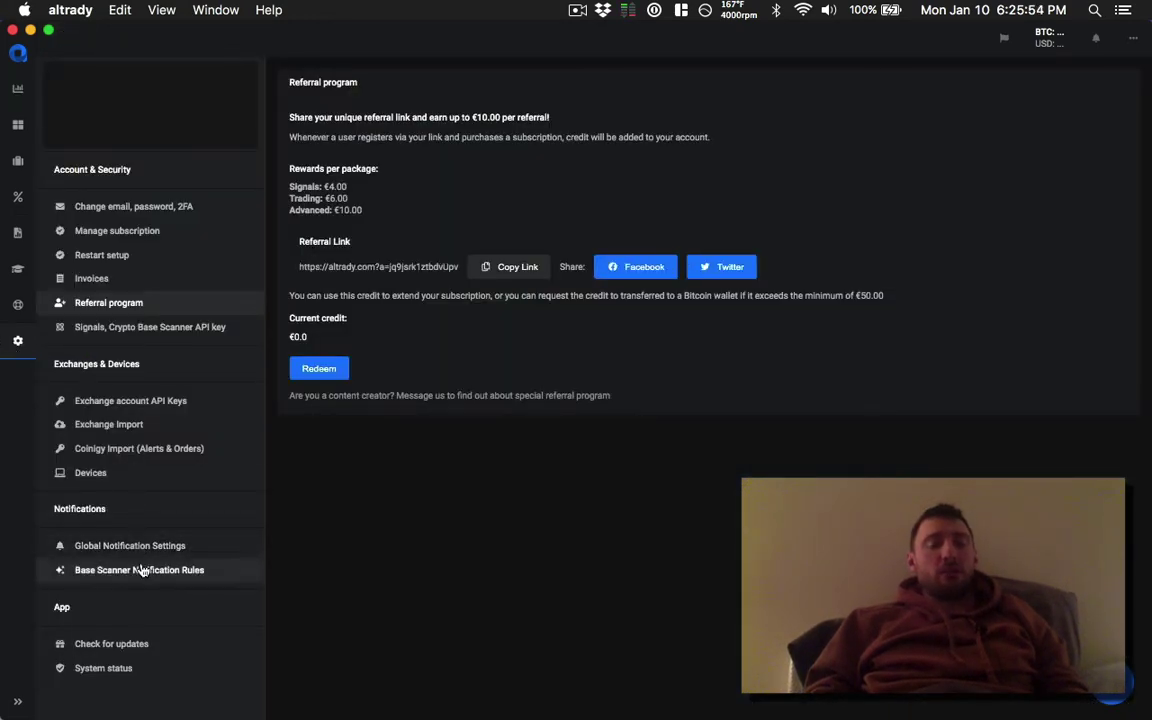
click(128, 402)
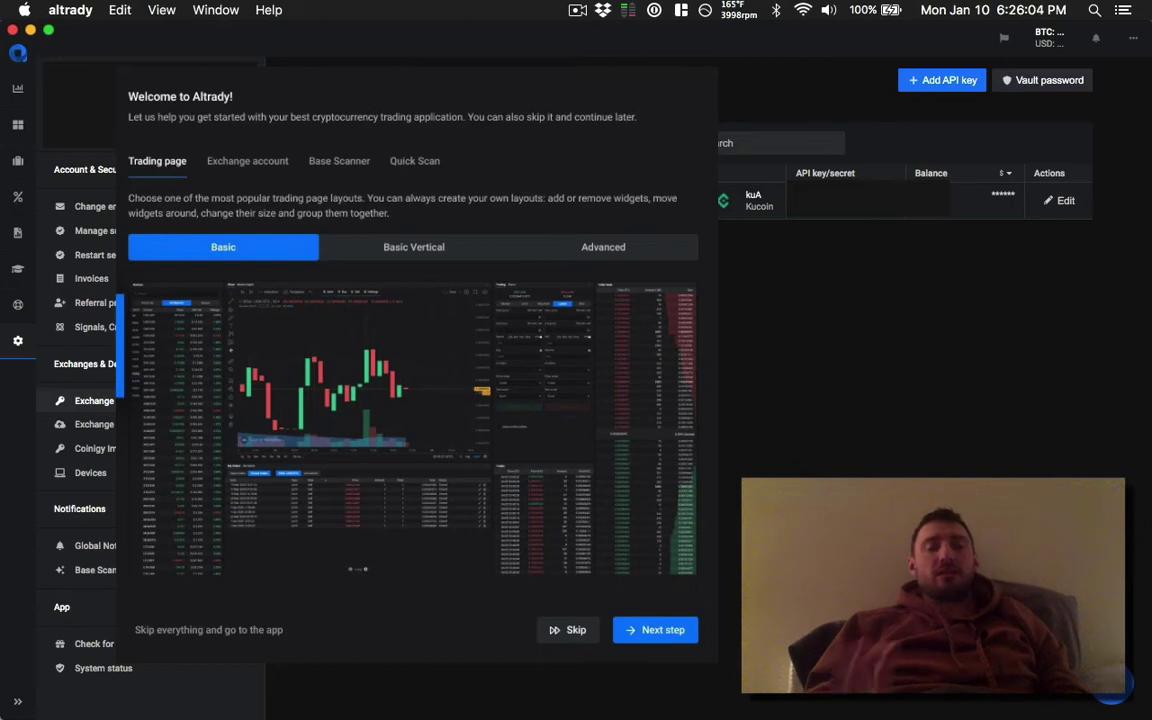
key(Escape)
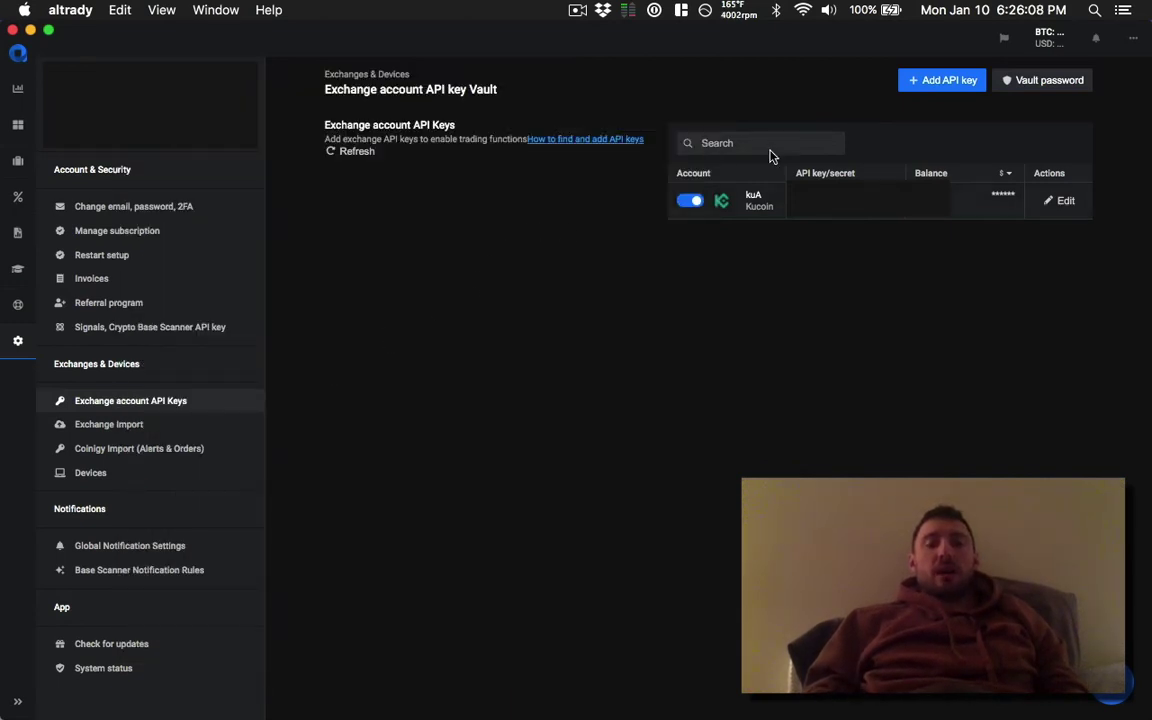
Start a new API key entry and choose Kucoin as the exchange.
click(955, 81)
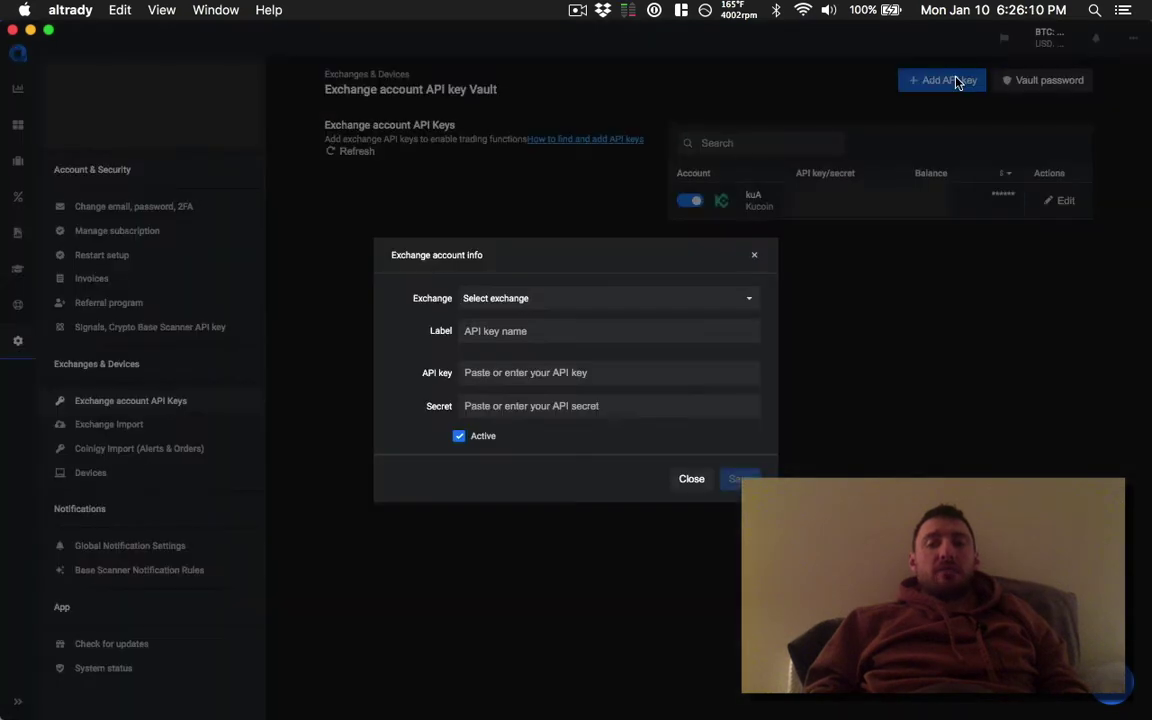
click(537, 298)
text(kucoin)
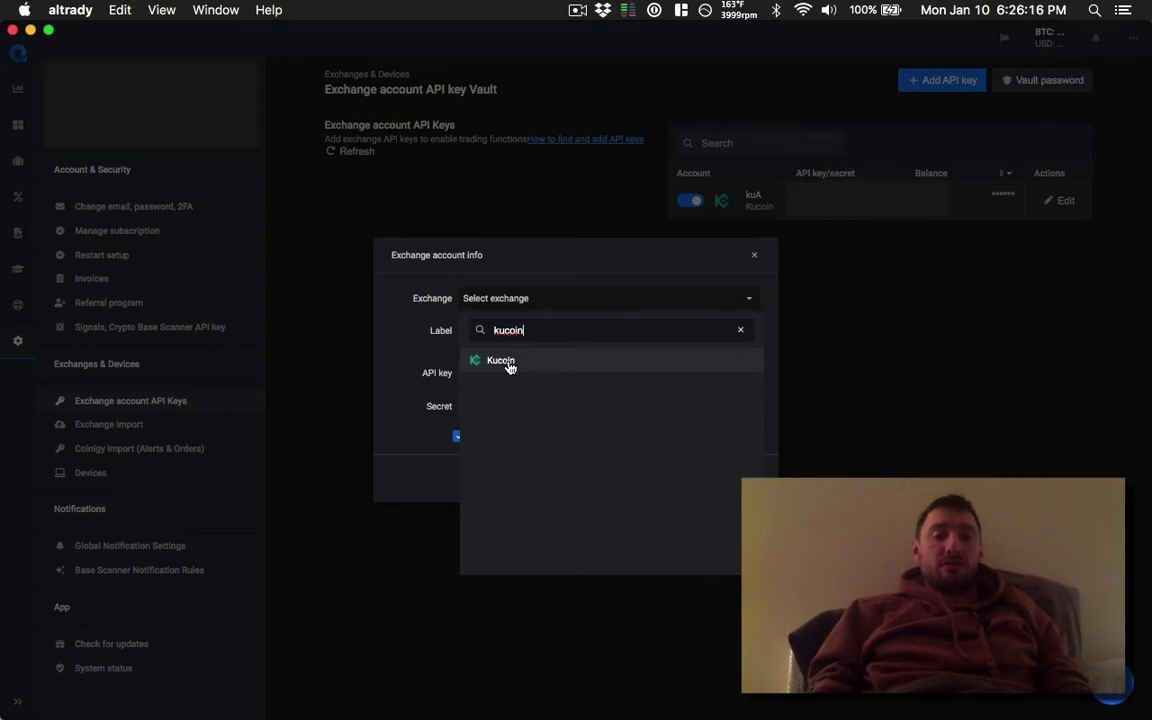
click(741, 330)
click(620, 278)
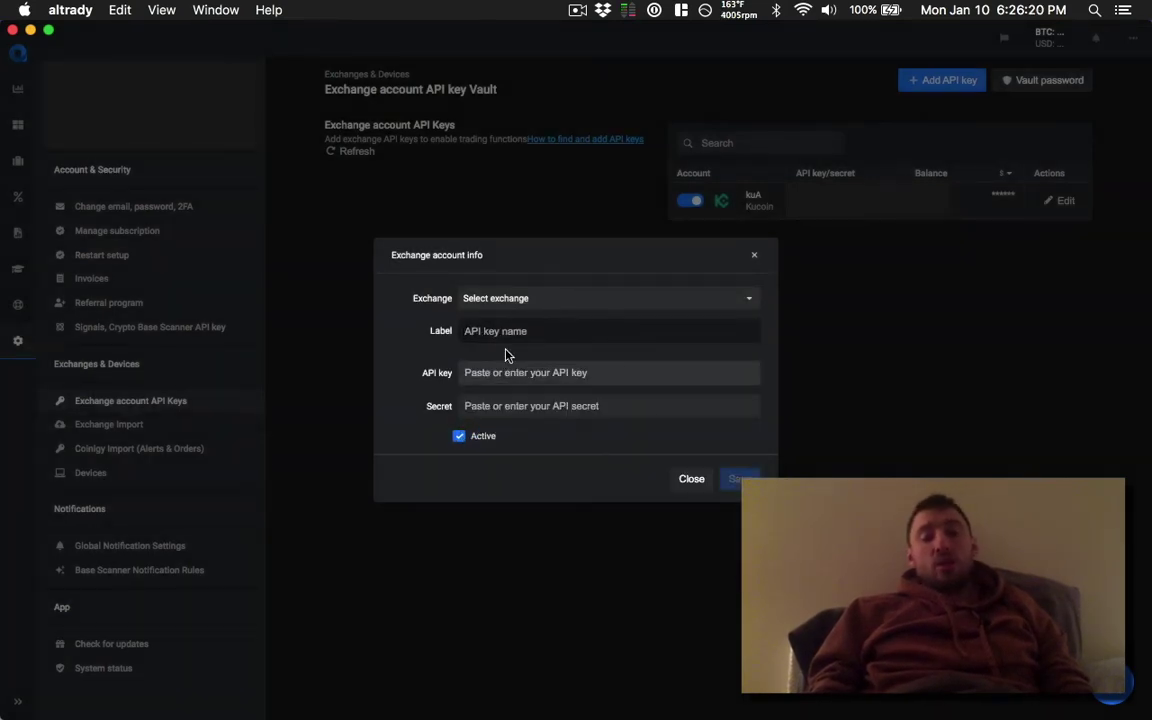
click(514, 299)
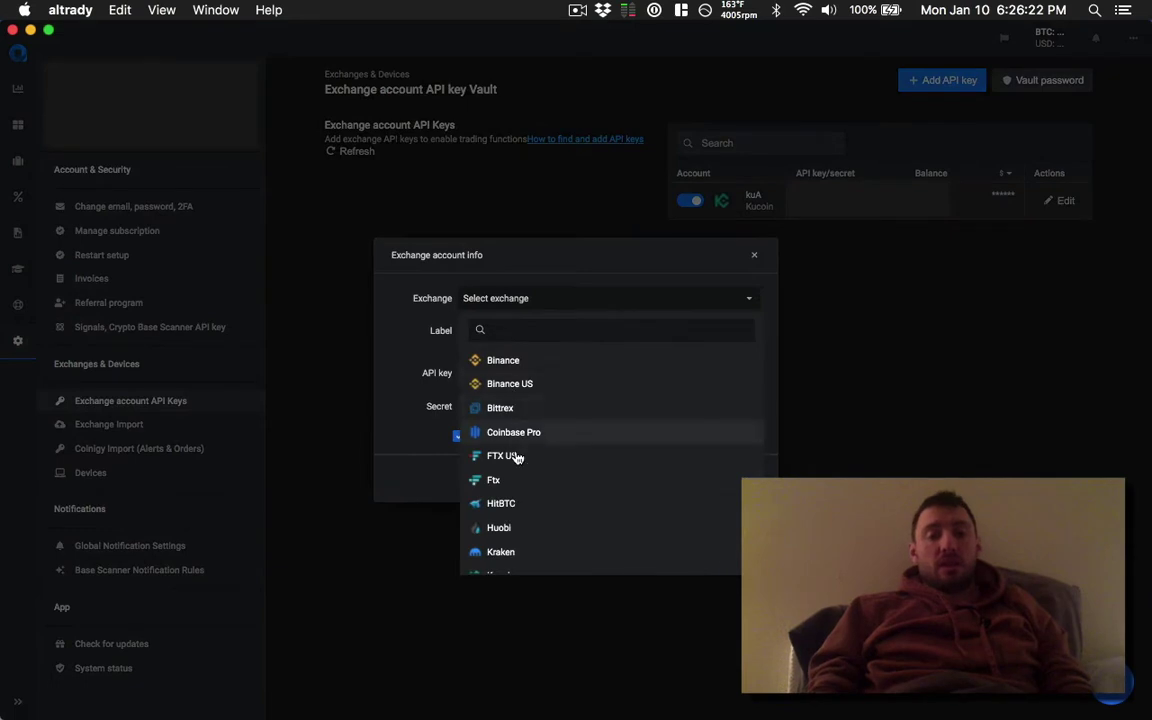
scroll(508, 560, down, 2)
click(509, 530)
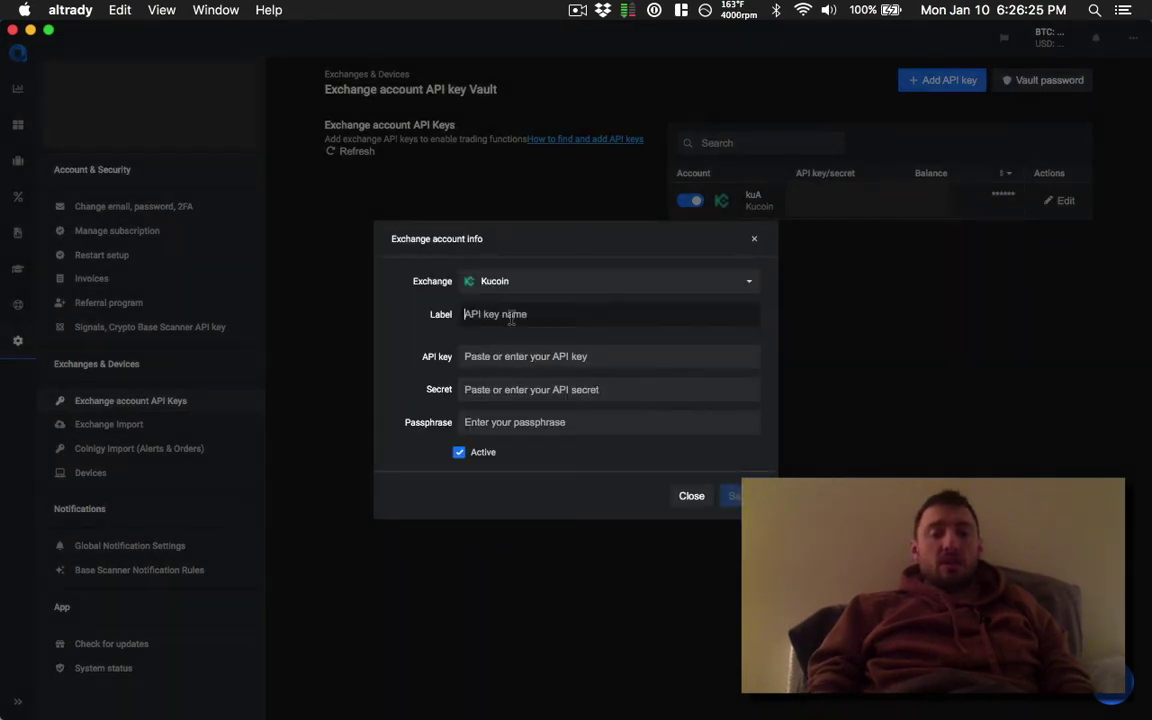
Fill in placeholder values for the label, API key, secret and passphrase.
text(kfsadhasjdaskjh)
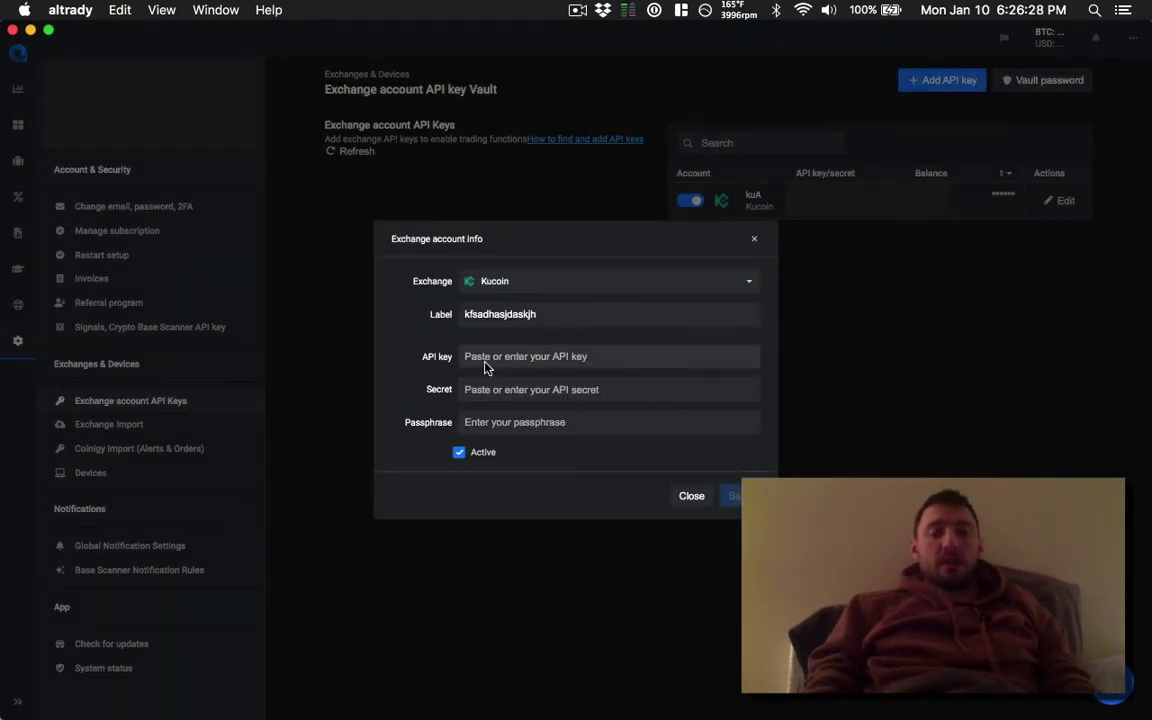
click(485, 366)
text(skjdhasdakjh)
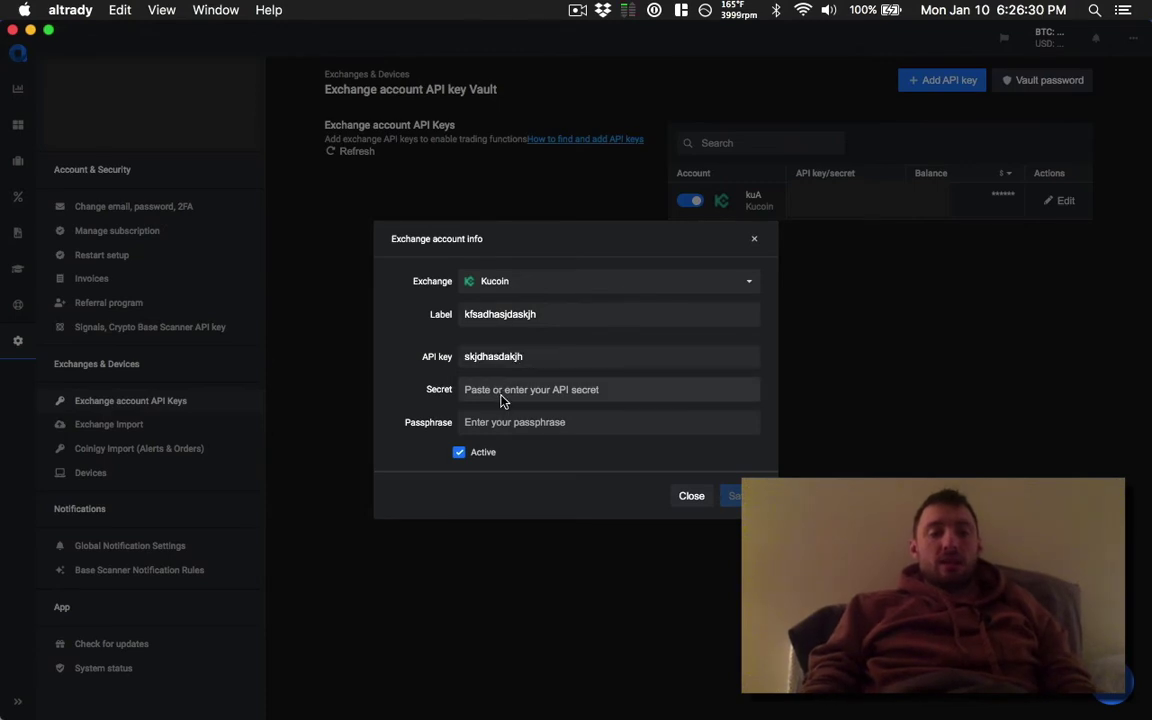
click(502, 399)
text(sadhsajkdkjh)
click(520, 422)
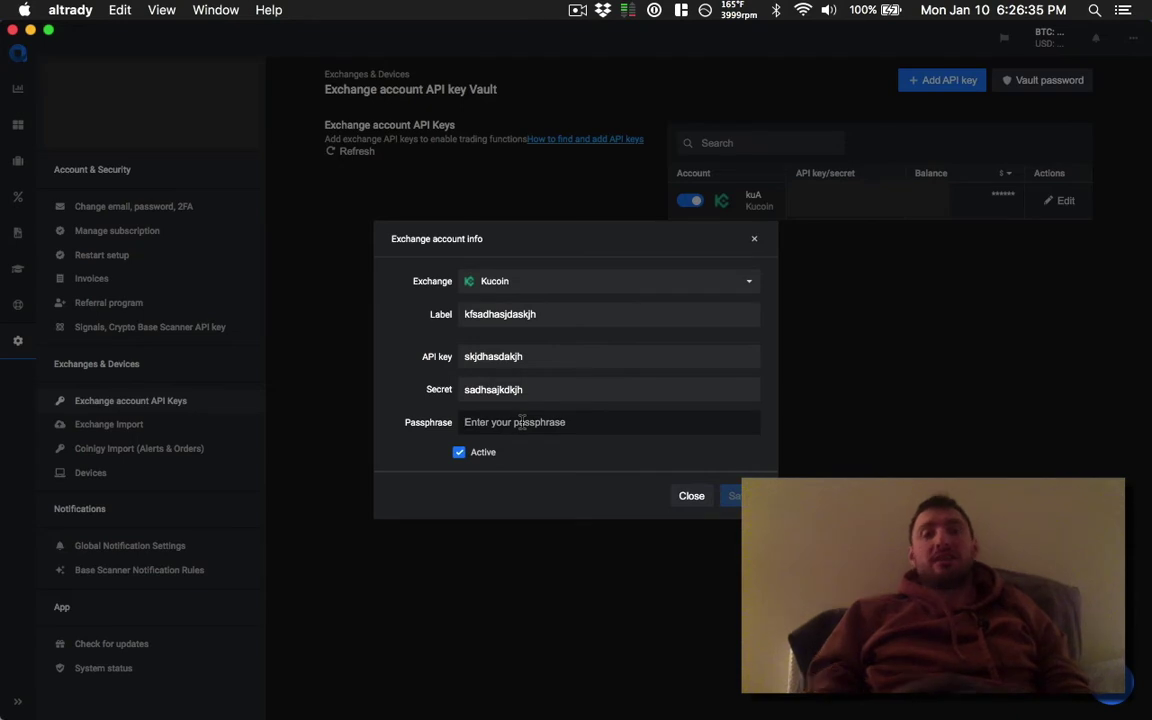
text(al)
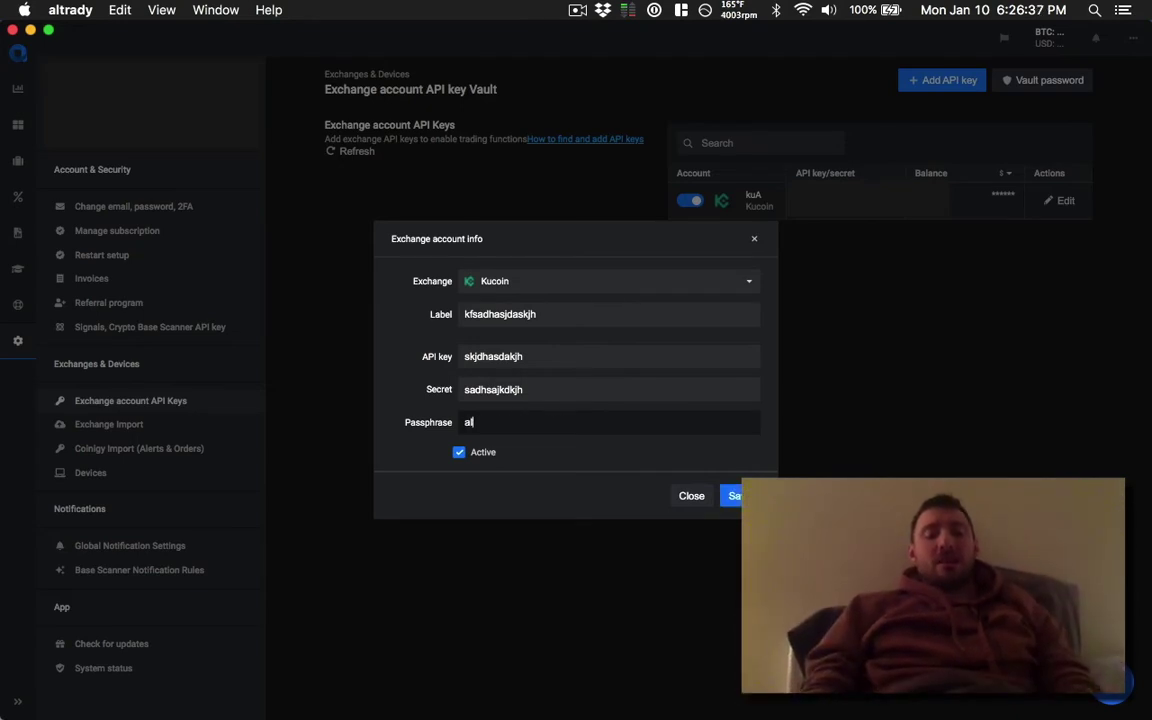
text(trady1234)
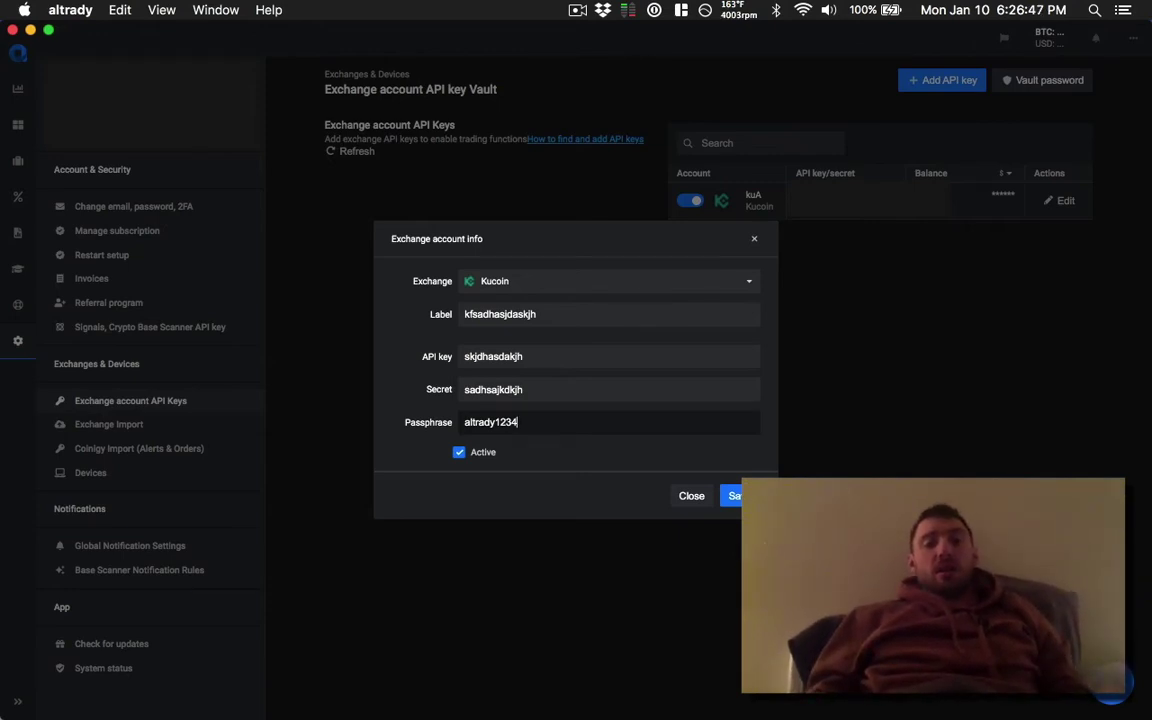
Clear the passphrase, secret, API key and label fields again.
key(super+a)
key(BackSpace)
click(543, 378)
key(super+a)
key(BackSpace)
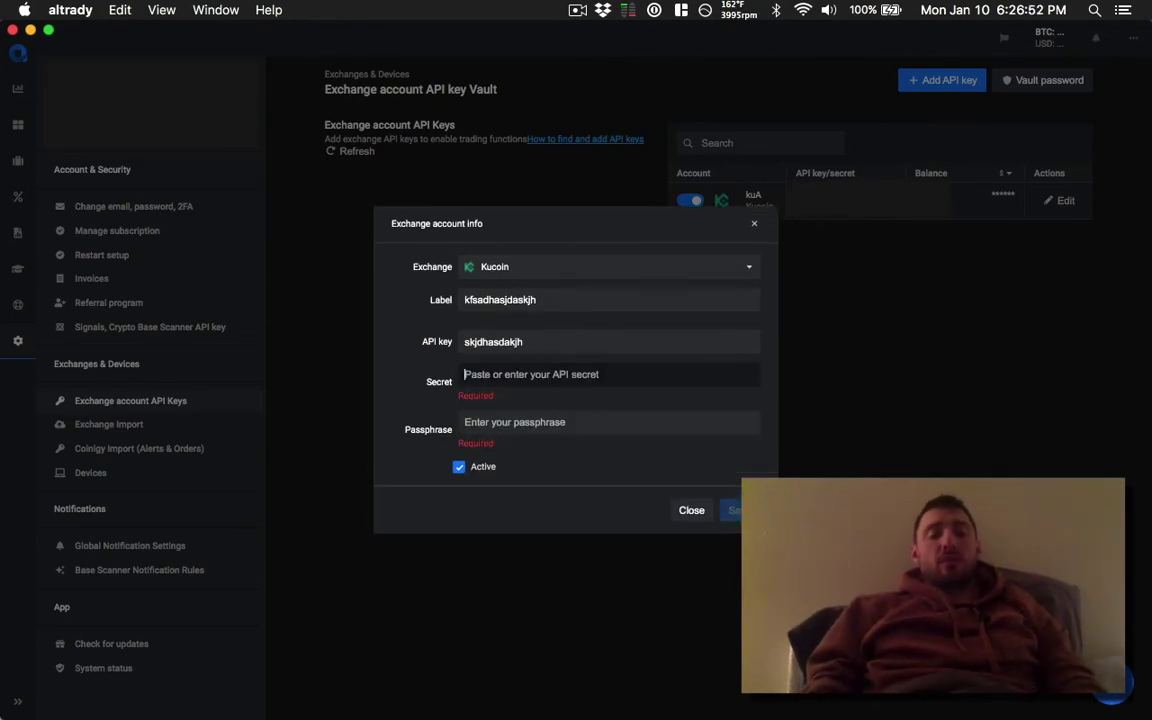
click(545, 342)
key(super+a)
key(BackSpace)
click(563, 293)
key(super+a)
key(BackSpace)
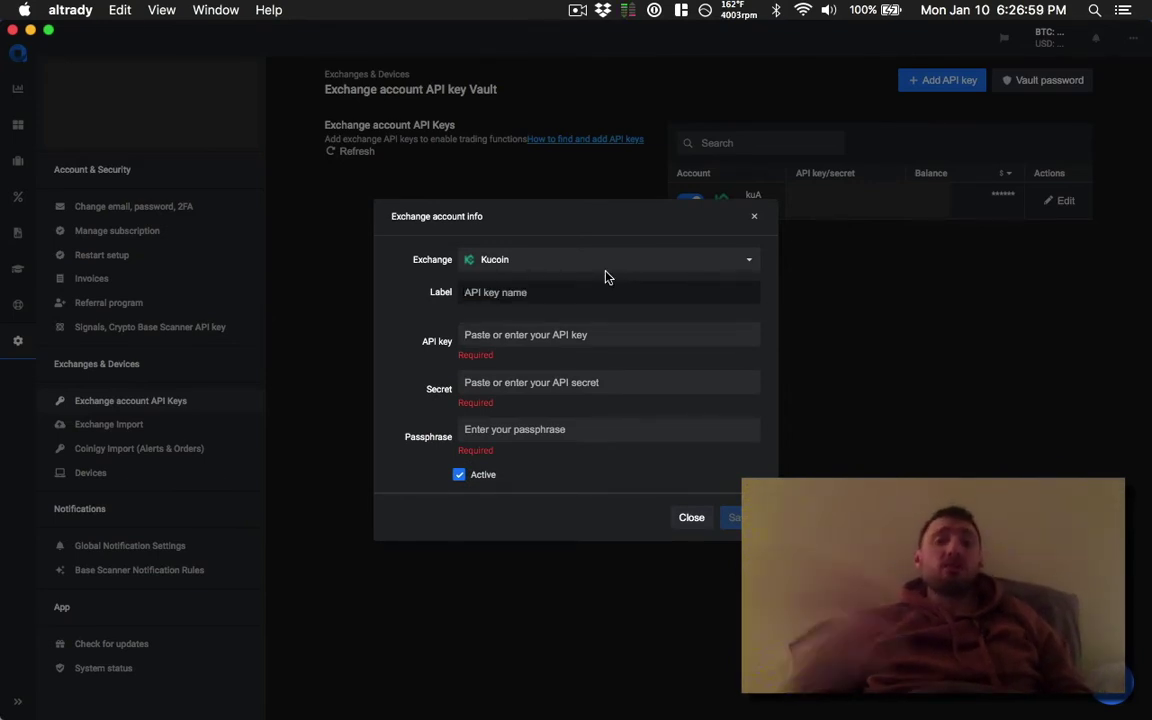
Close the account form unsaved and go to Global Notification Settings > Base Scanner Notification Rules.
click(690, 518)
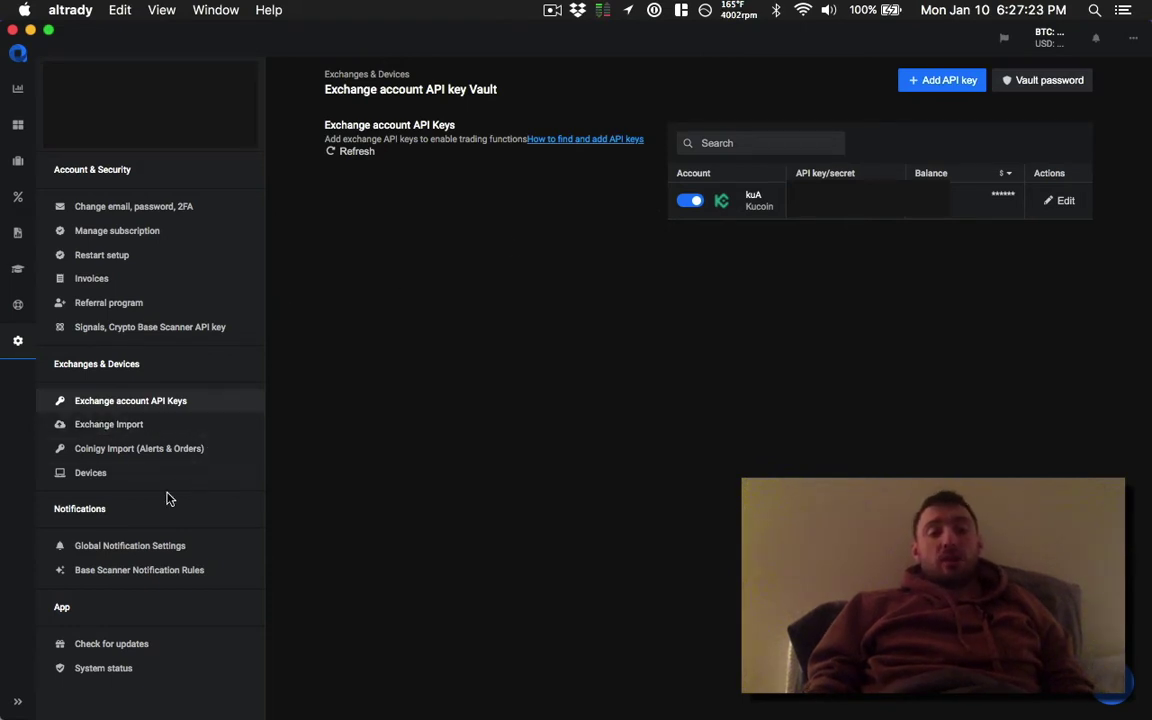
click(165, 555)
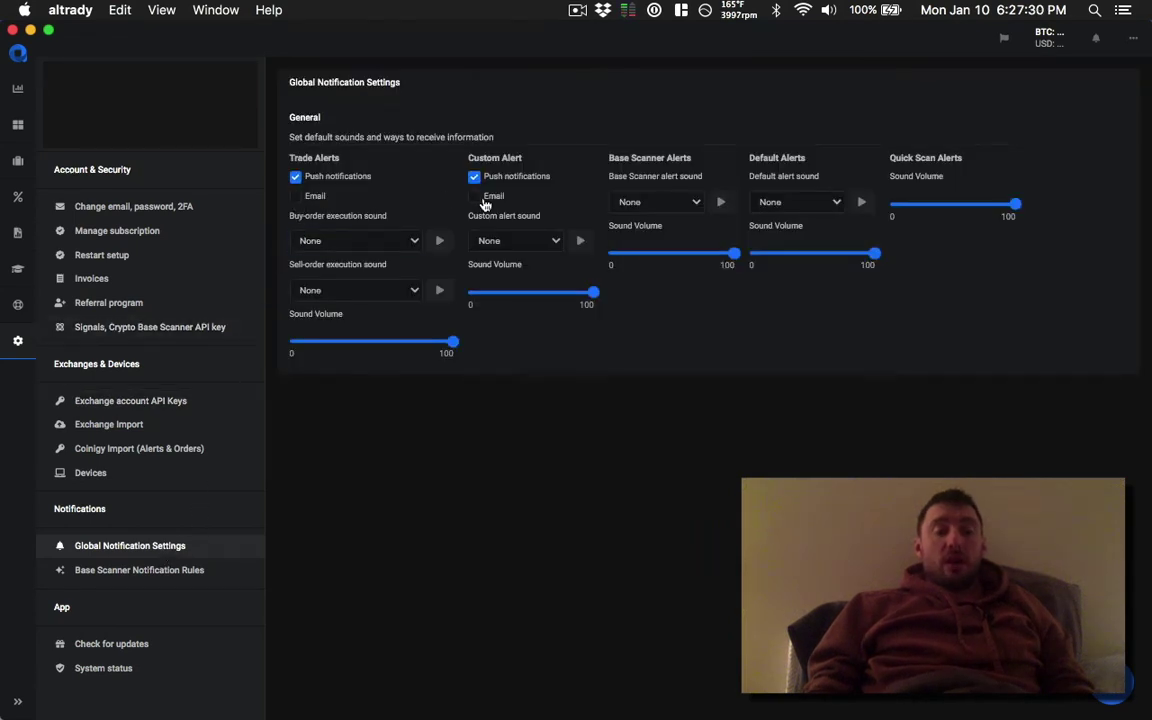
click(200, 577)
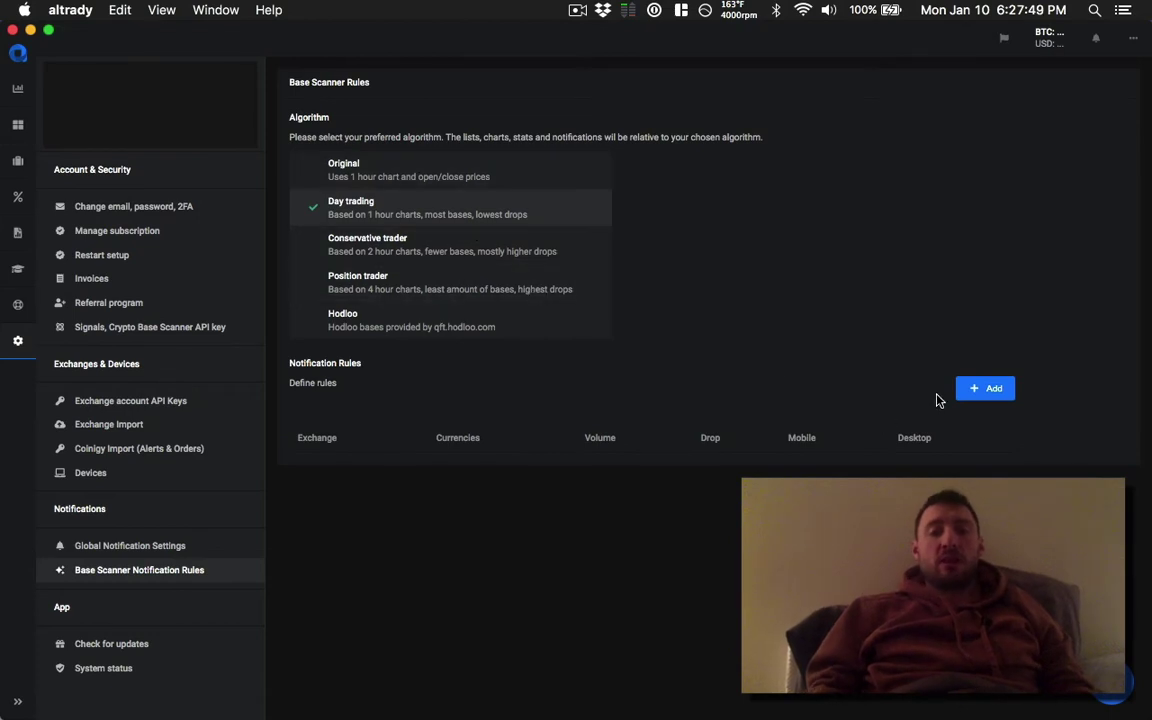
Add a Base Scanner rule for the Kucoin exchange with USDT as its currency.
click(982, 393)
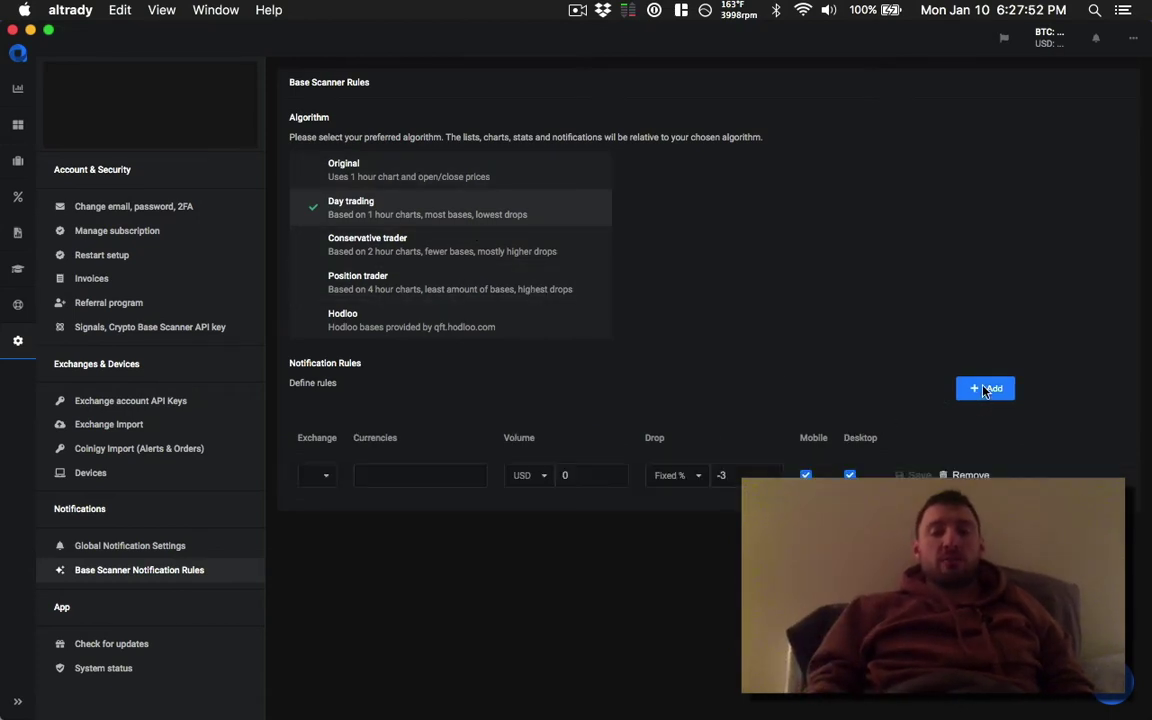
click(325, 478)
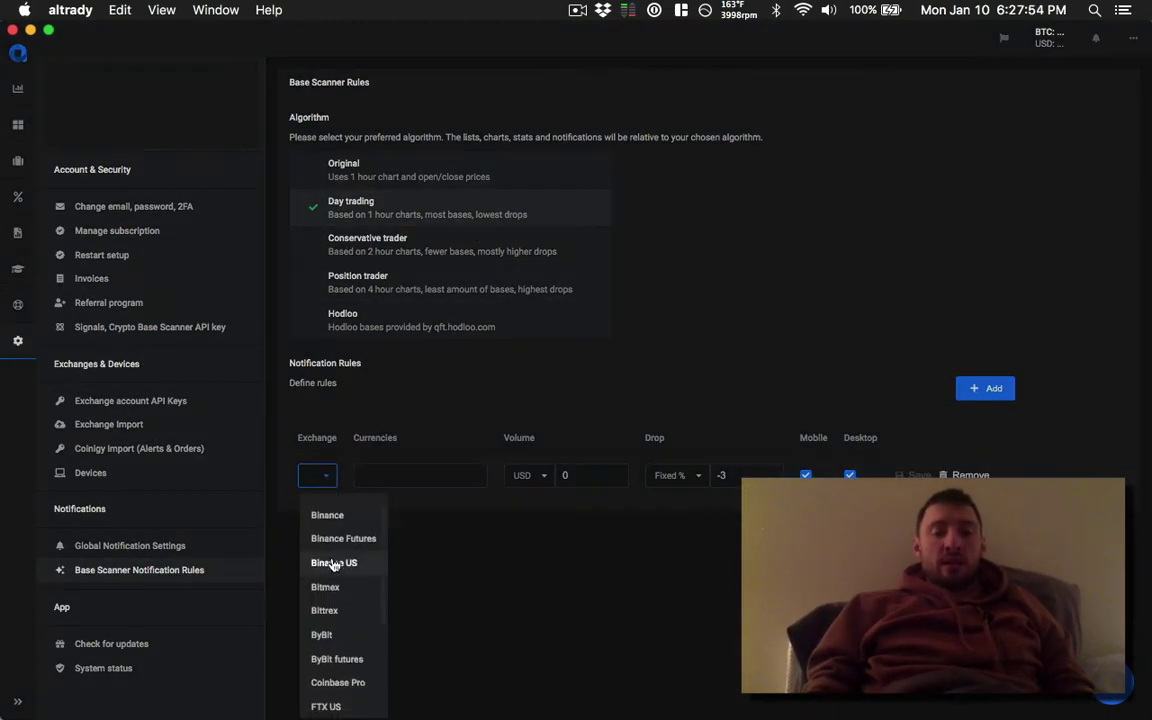
scroll(333, 566, down, 3)
click(340, 667)
click(406, 481)
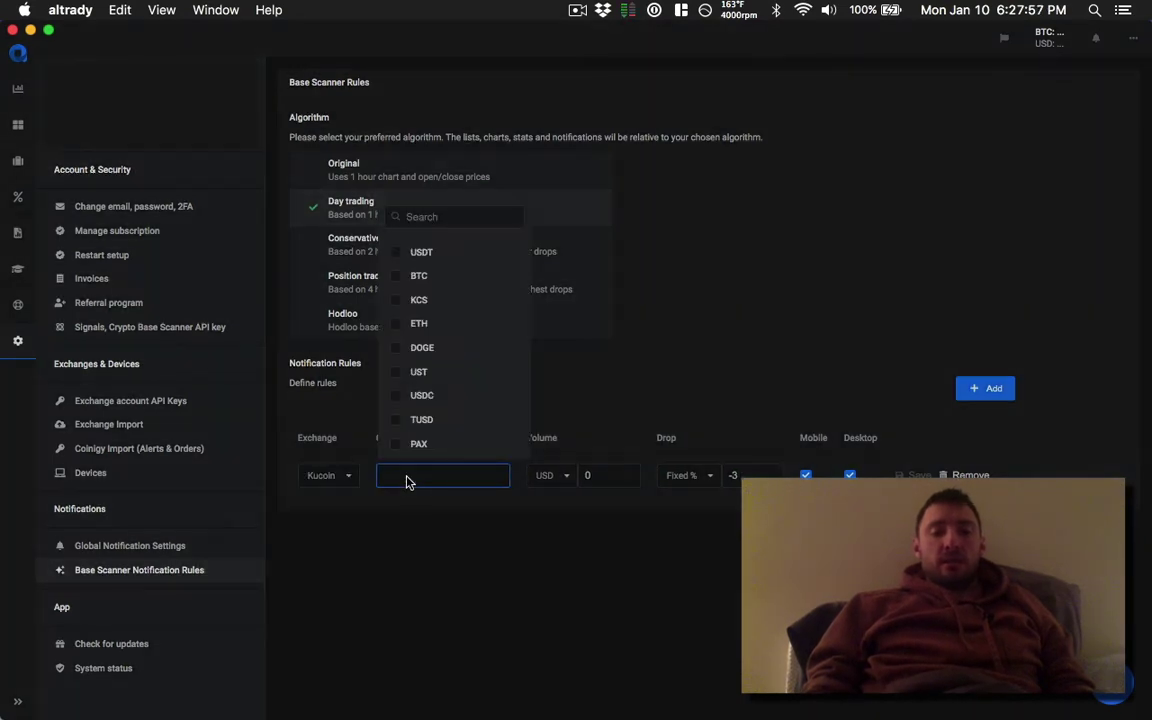
click(396, 253)
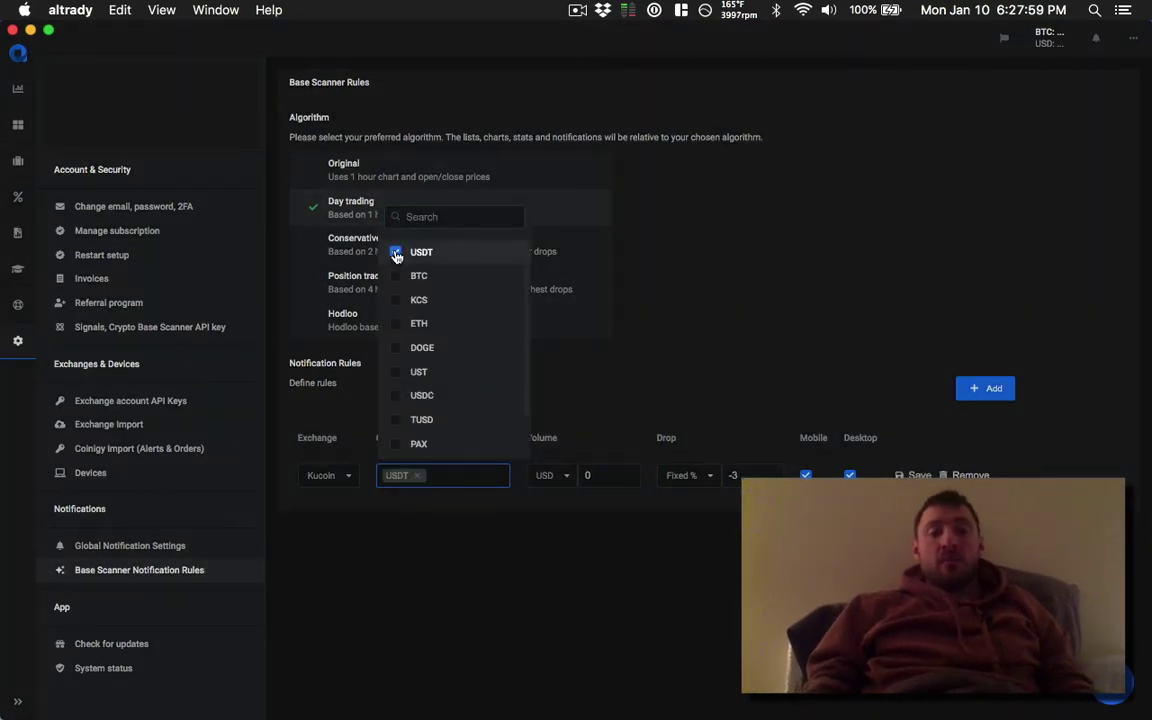
click(472, 515)
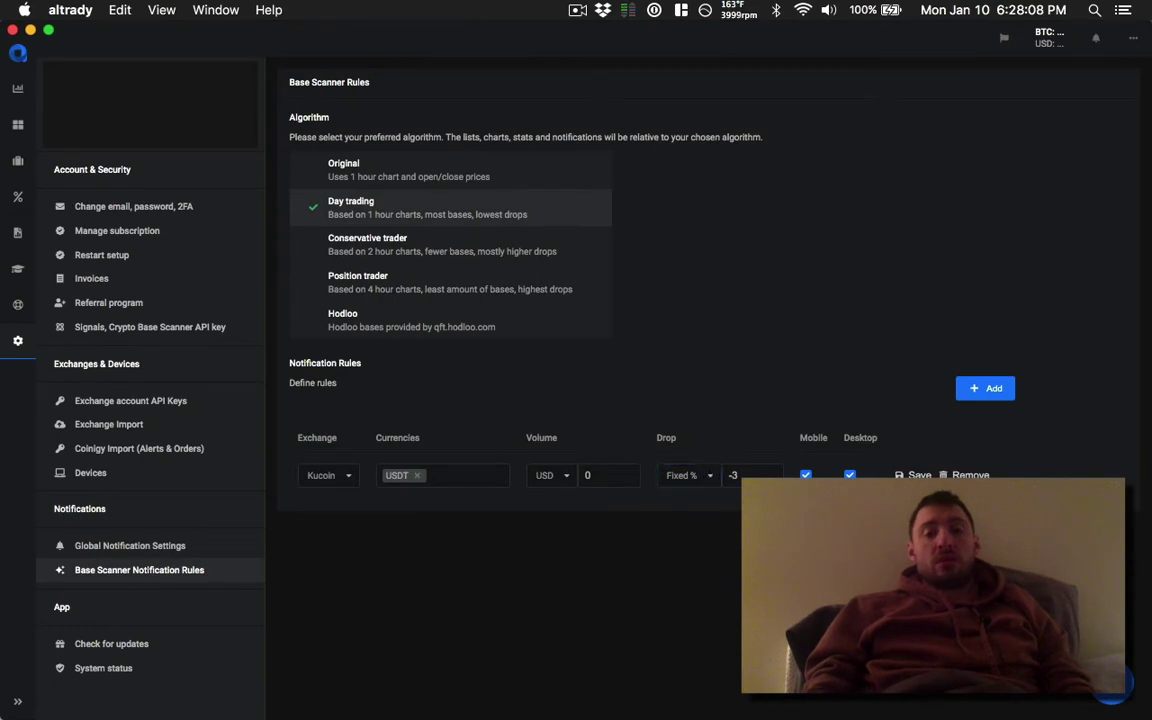
click(712, 479)
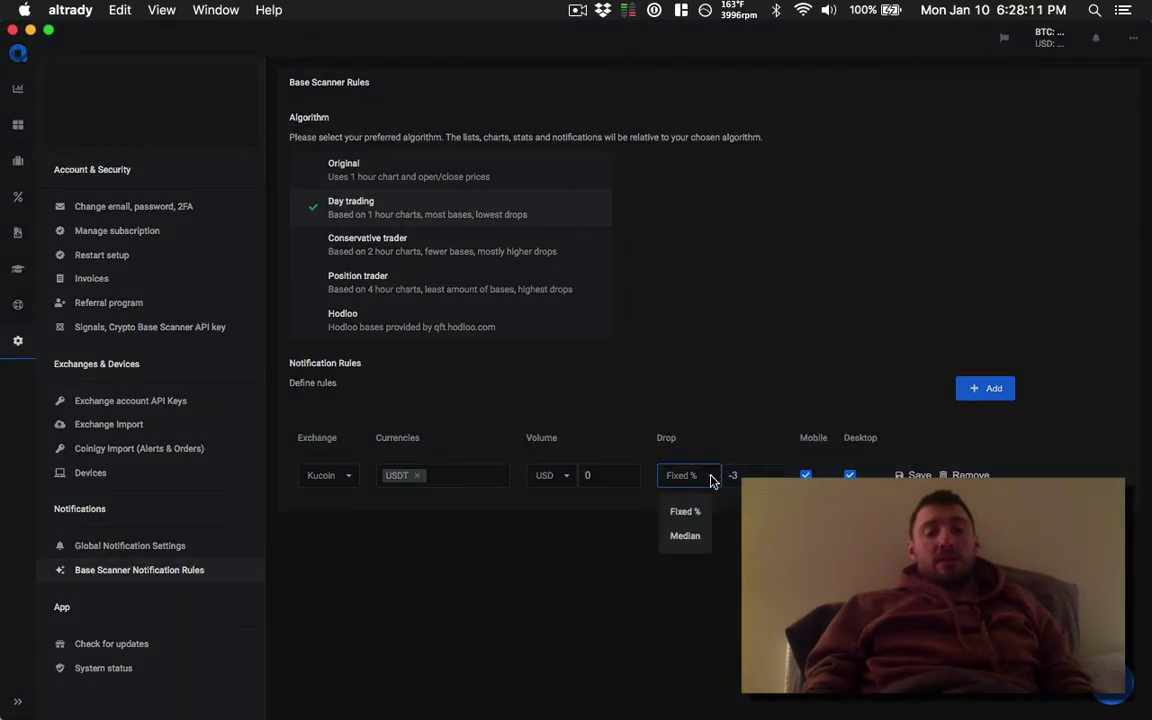
Set the rule's drop type to Median with a drop value of 1.5.
click(698, 535)
key(Tab)
text(1.5)
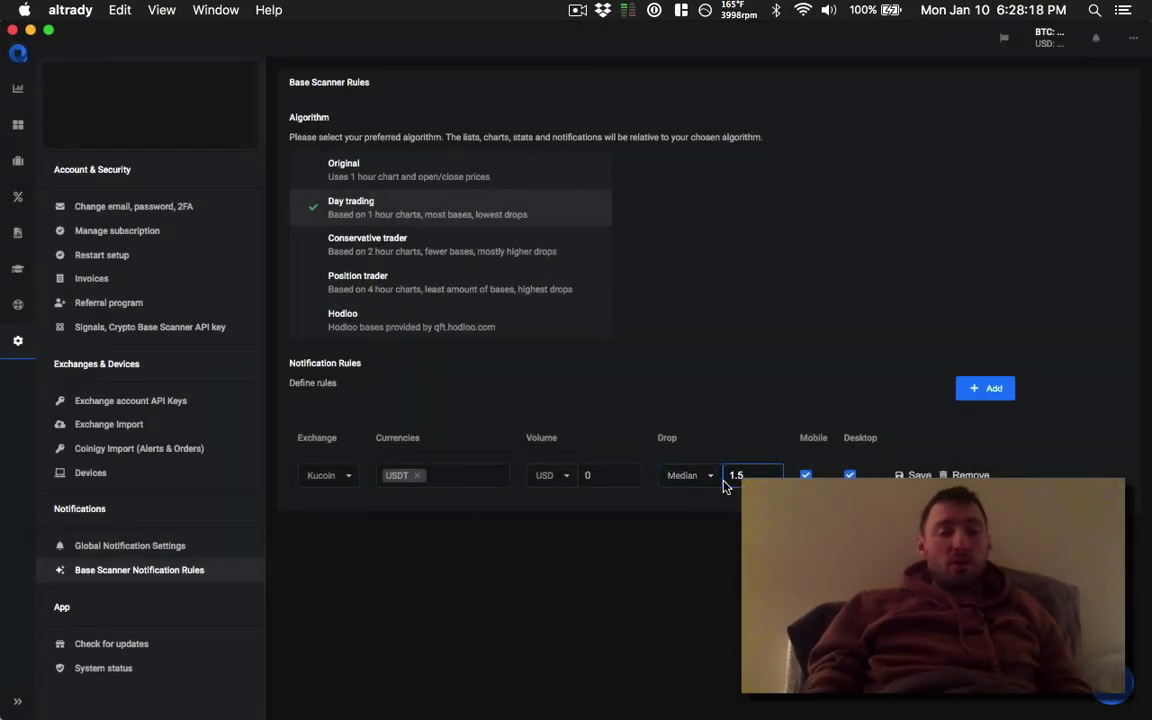
click(693, 477)
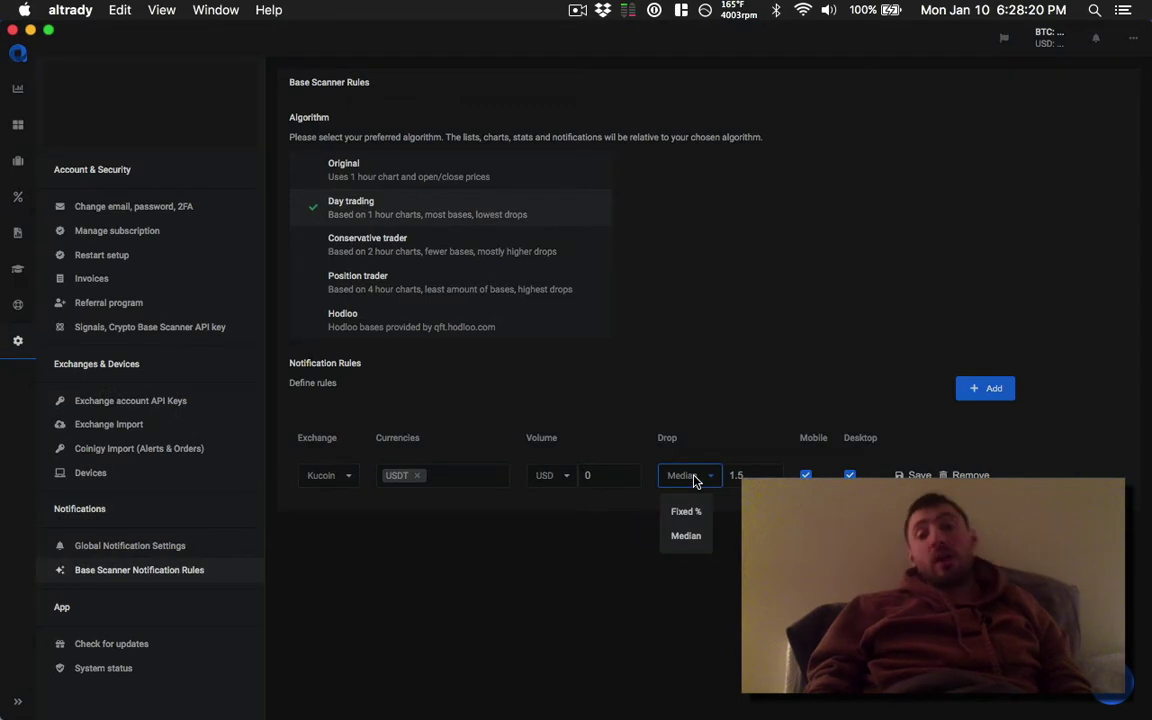
click(695, 479)
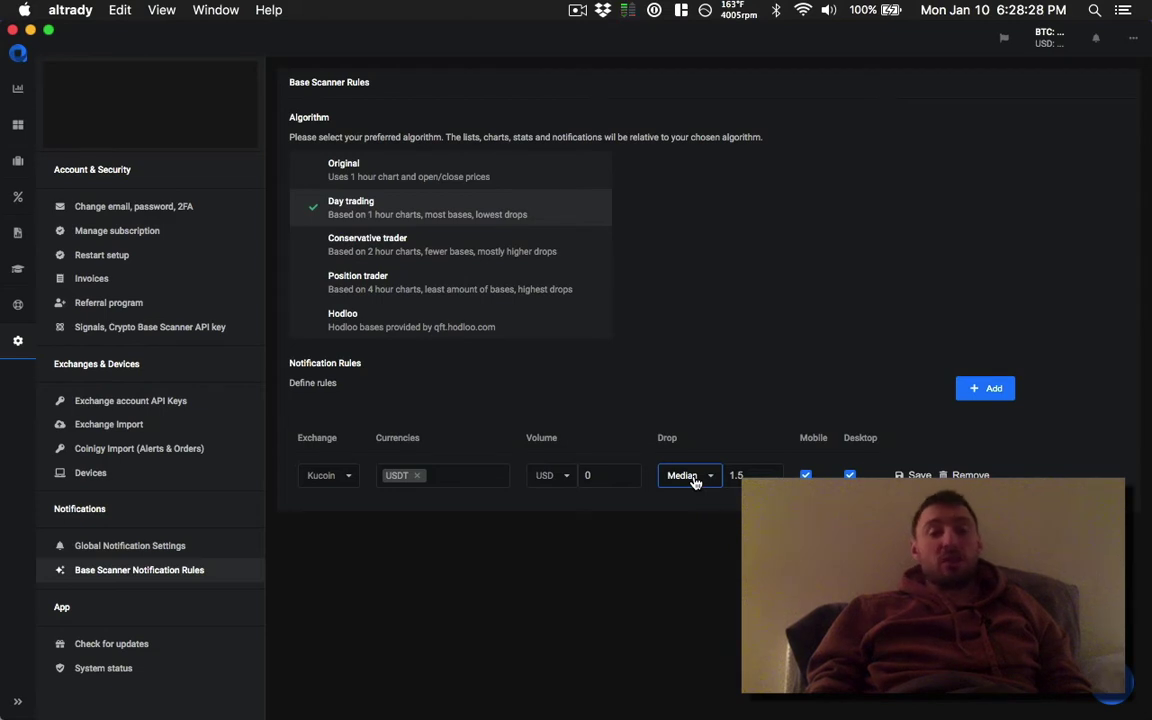
click(695, 479)
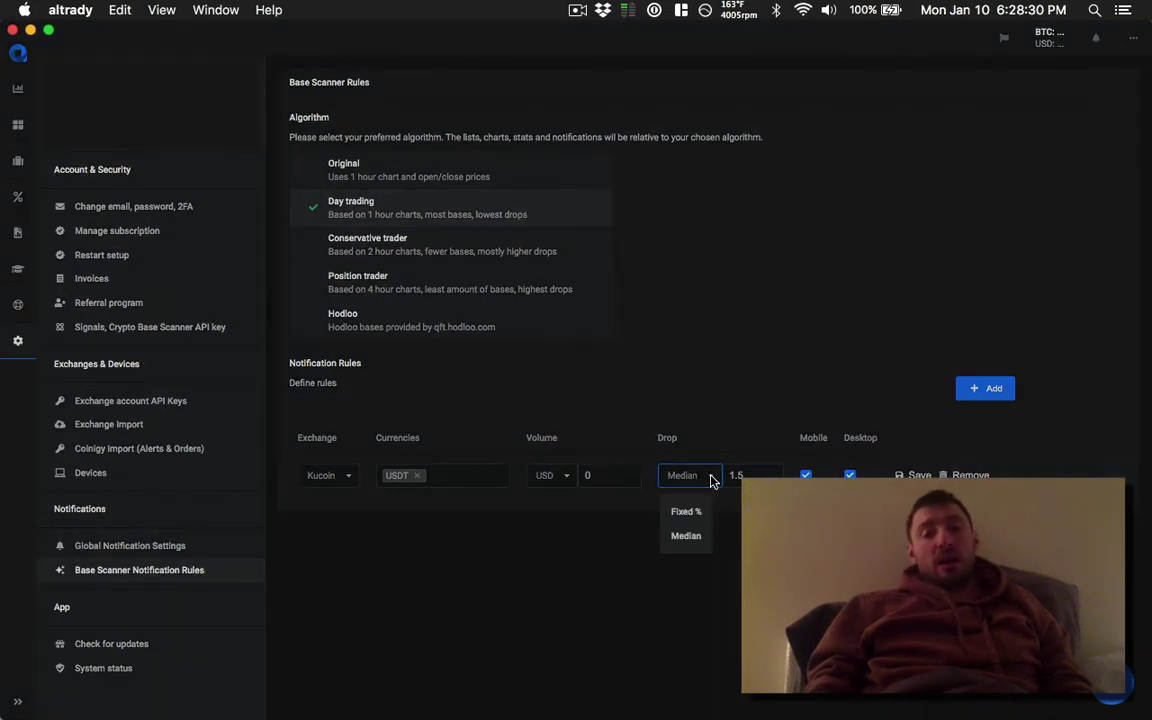
click(688, 512)
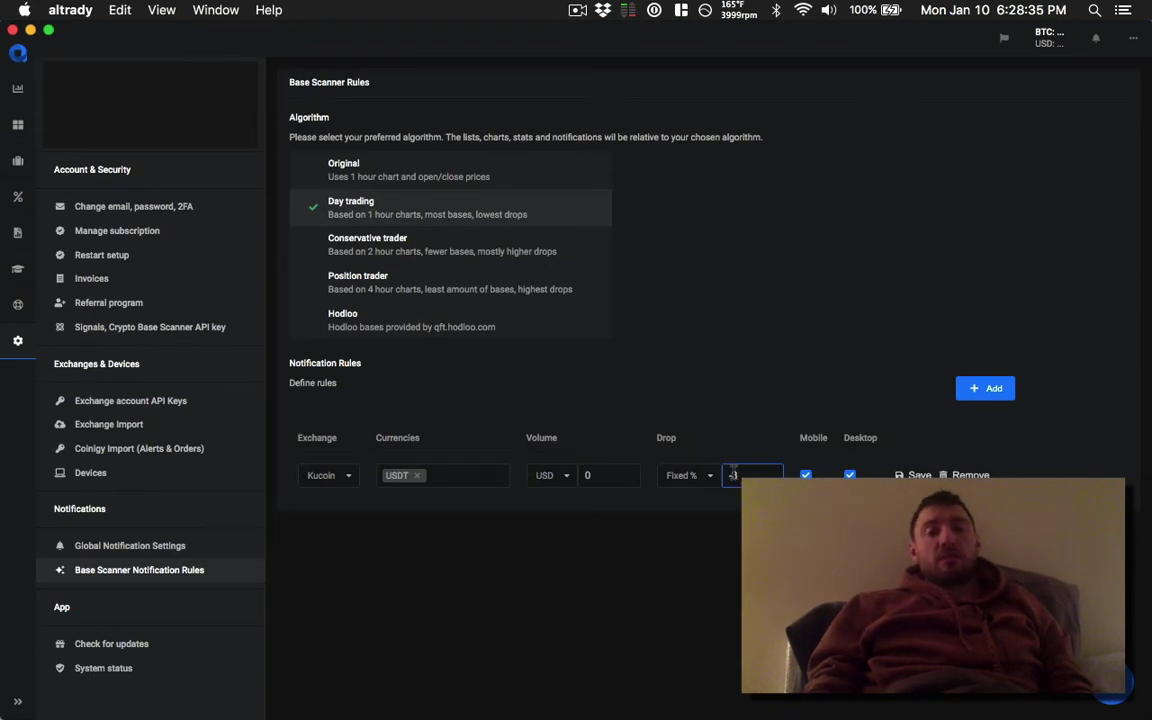
click(695, 478)
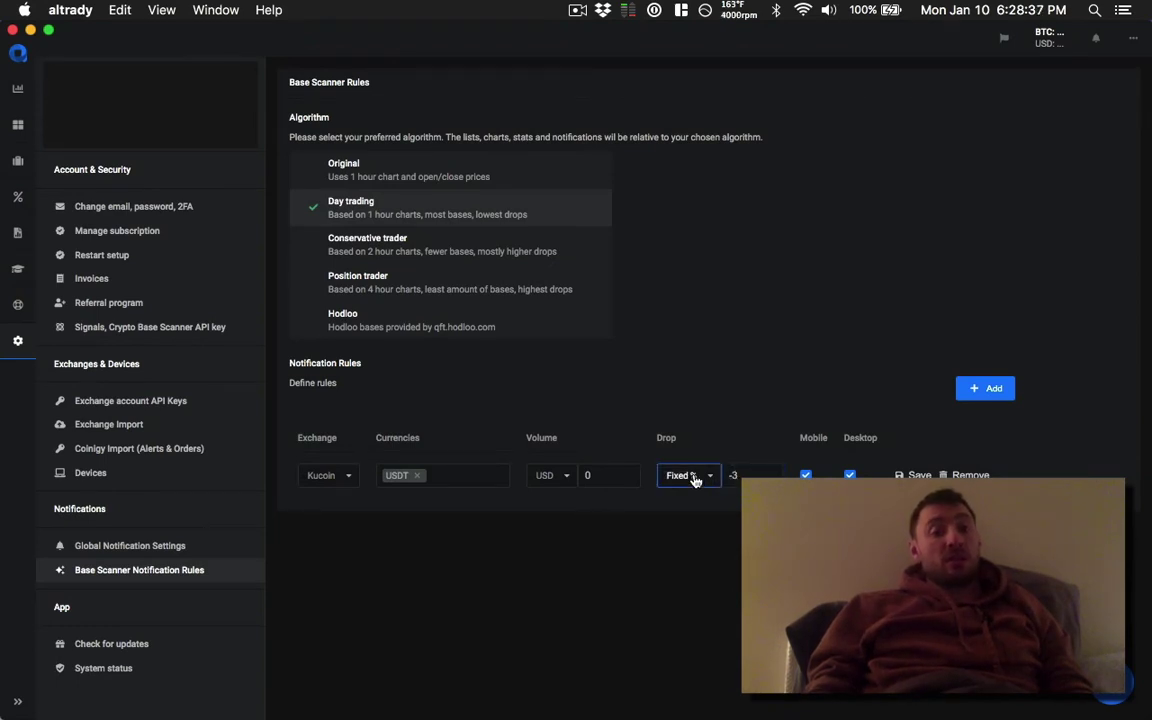
click(702, 478)
click(688, 537)
click(746, 475)
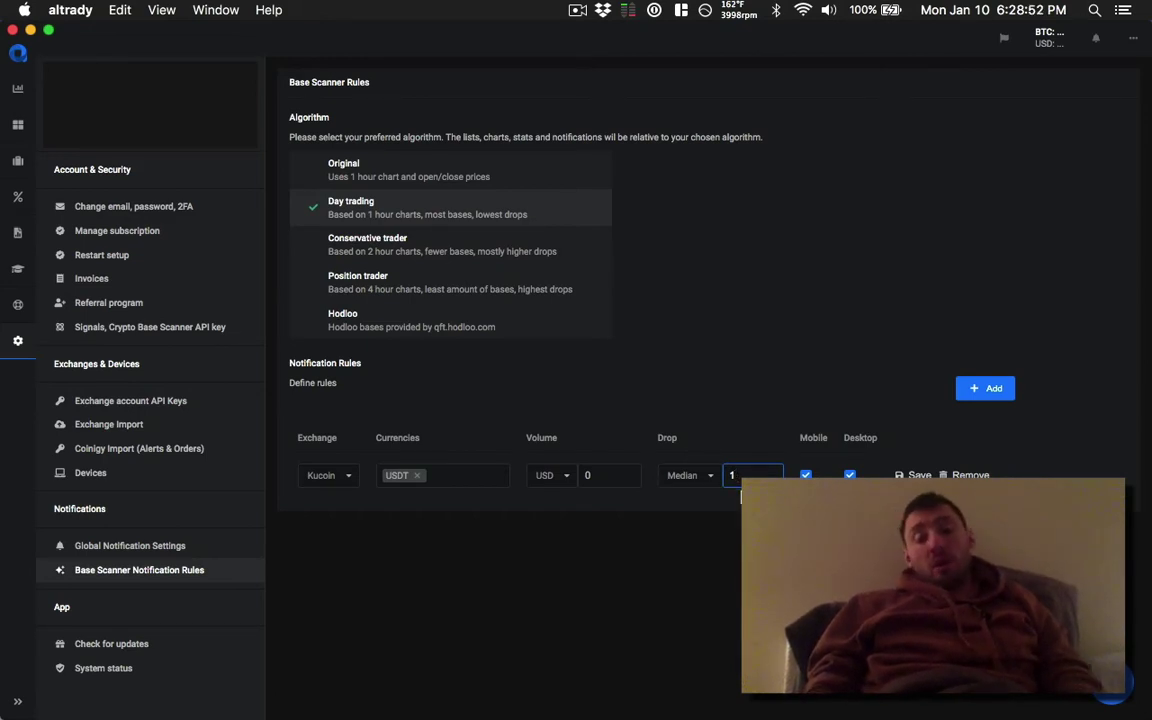
text(.5)
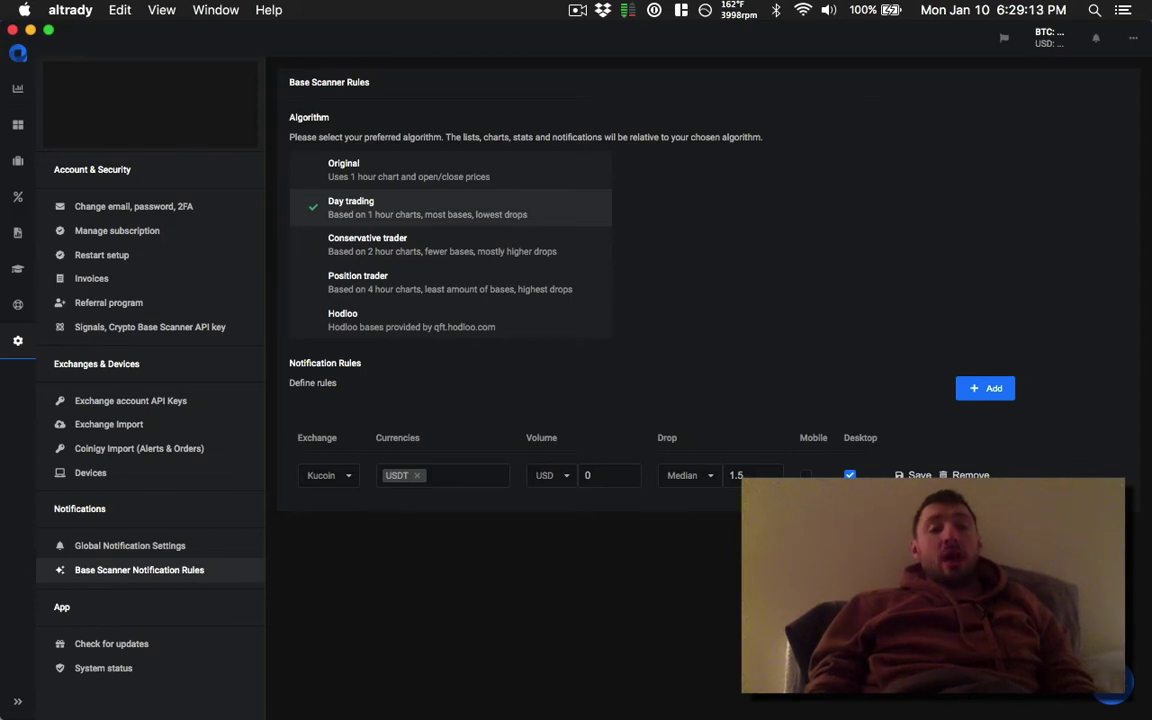
Save the rule, then reset its drop to Median 1.5 and save again.
click(590, 476)
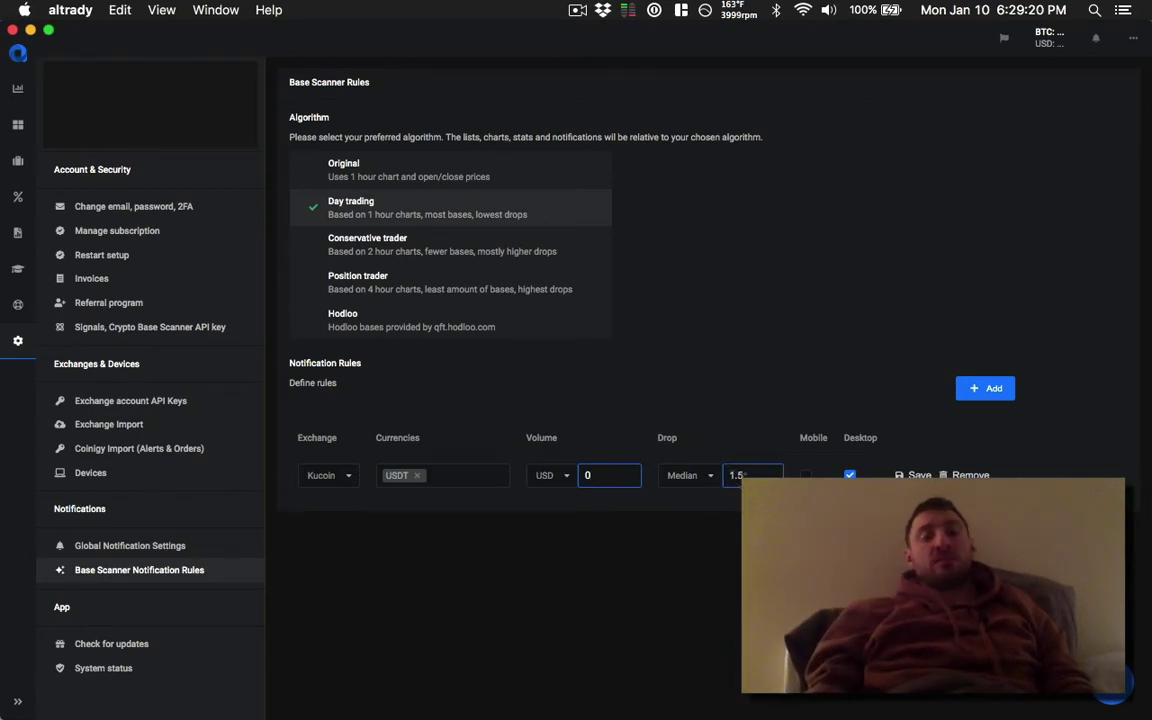
click(906, 476)
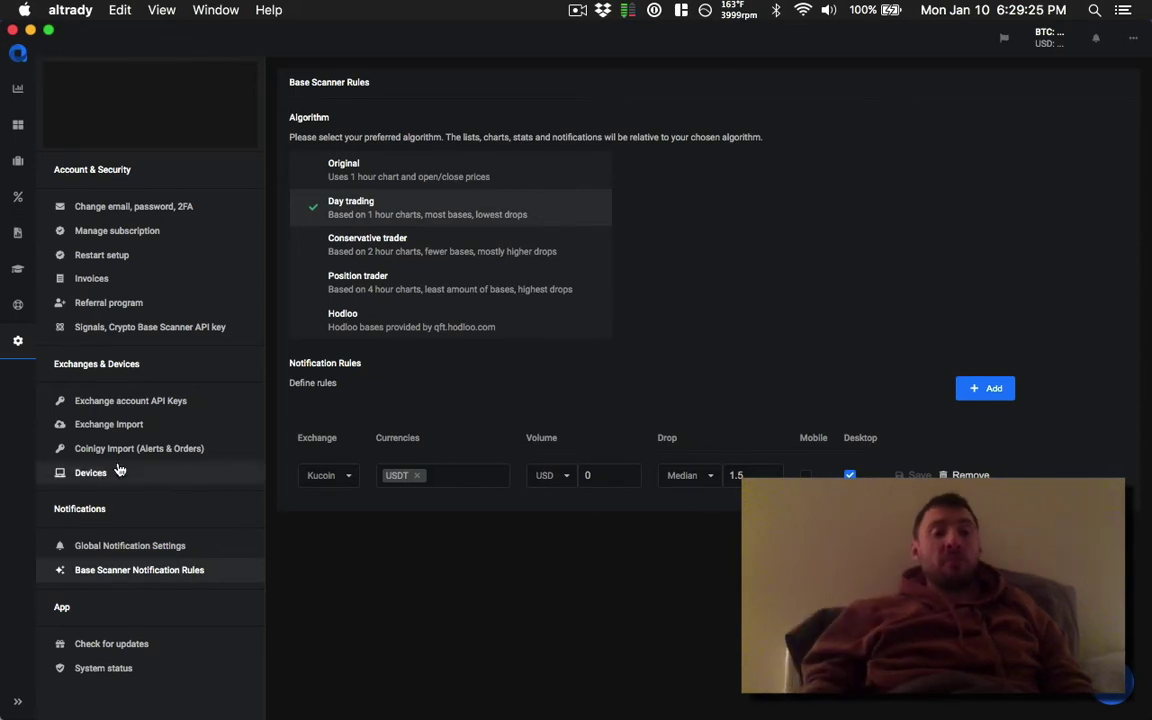
click(744, 475)
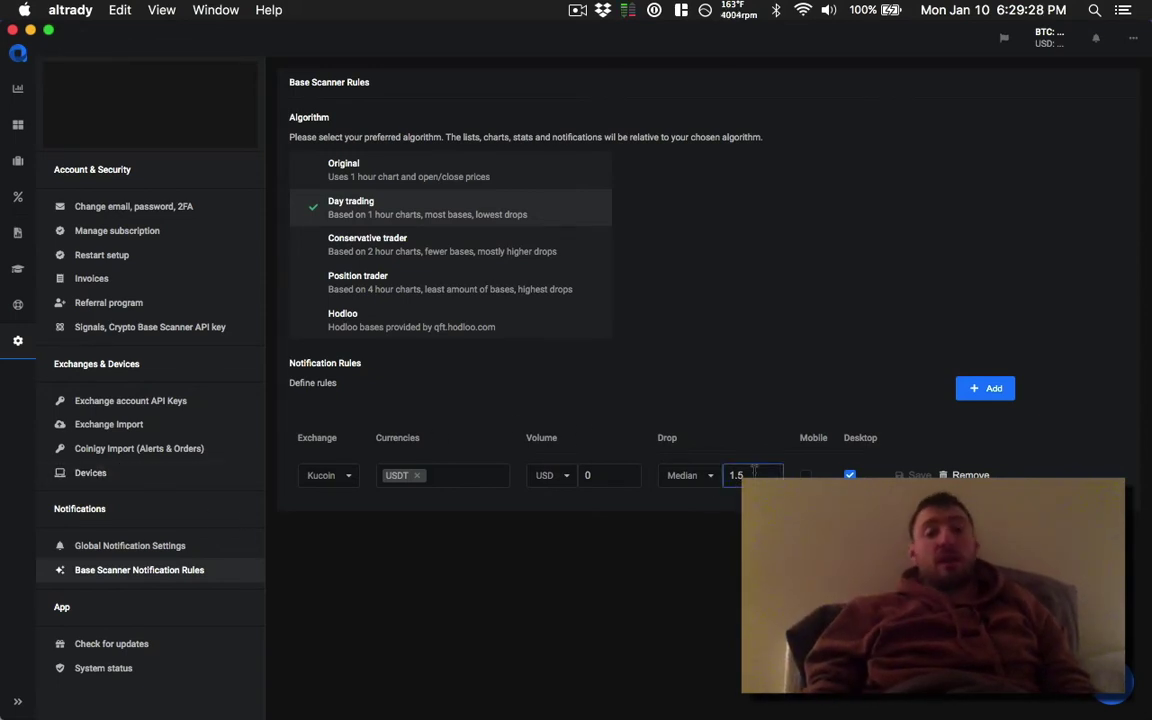
click(712, 482)
click(688, 511)
click(748, 478)
key(BackSpace)
key(BackSpace)
key(BackSpace)
text(-10)
click(699, 475)
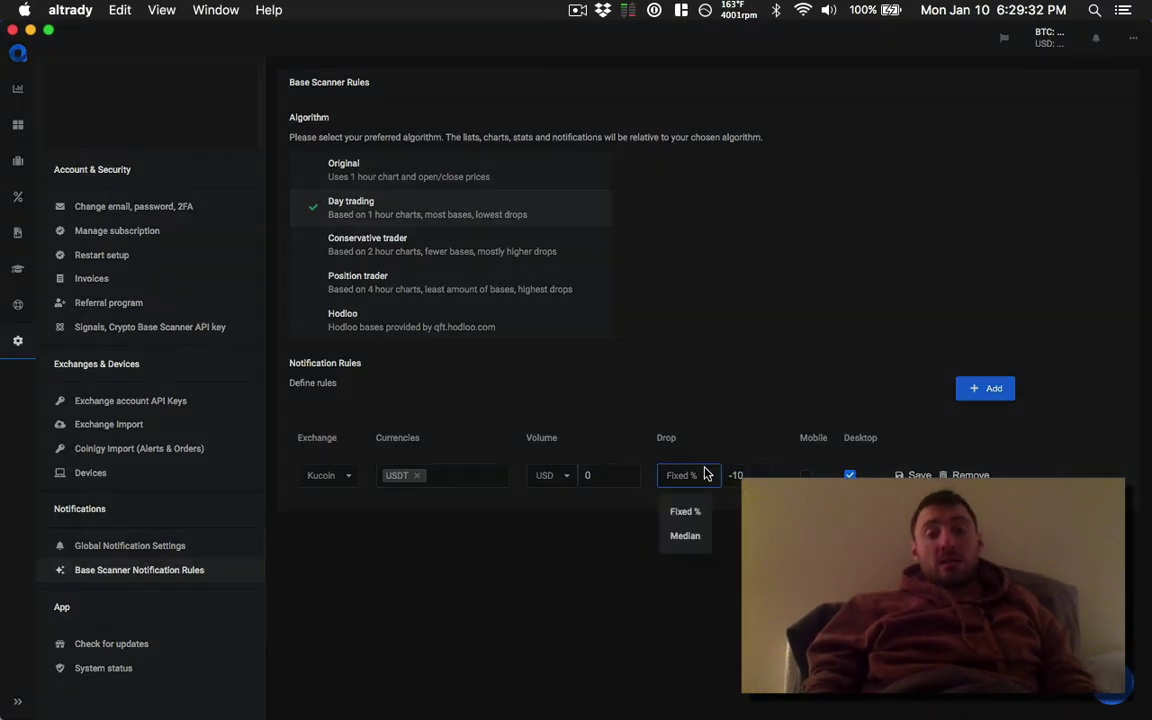
click(694, 542)
text(.5)
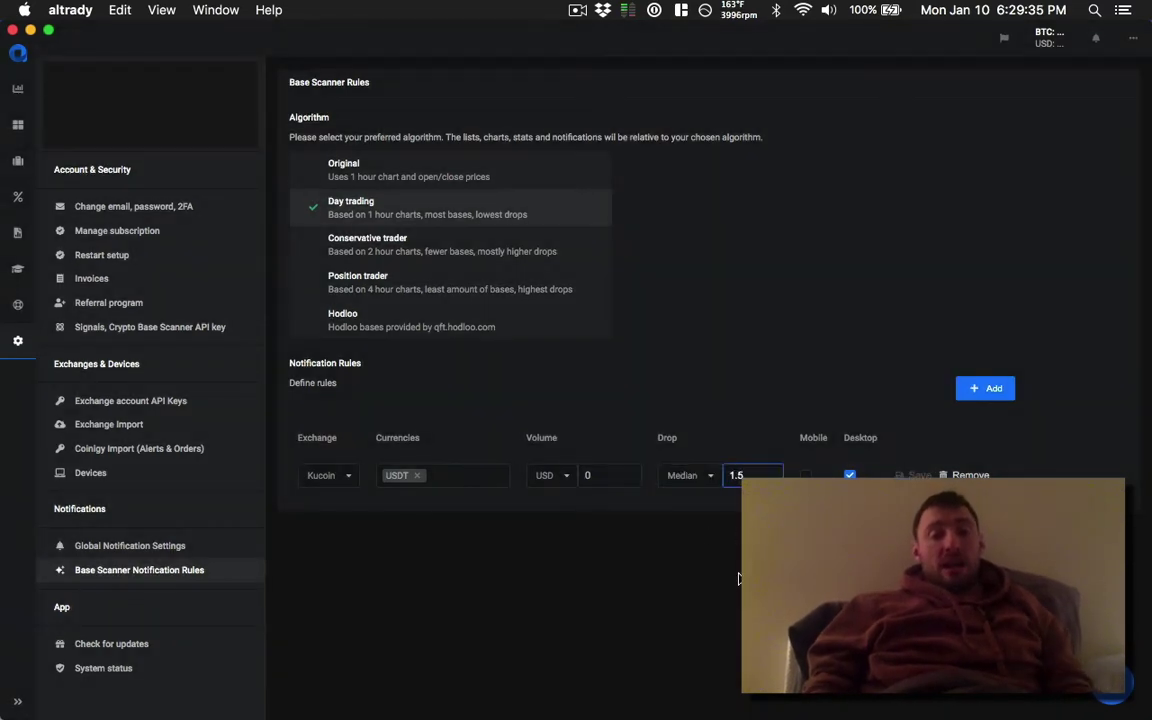
click(904, 476)
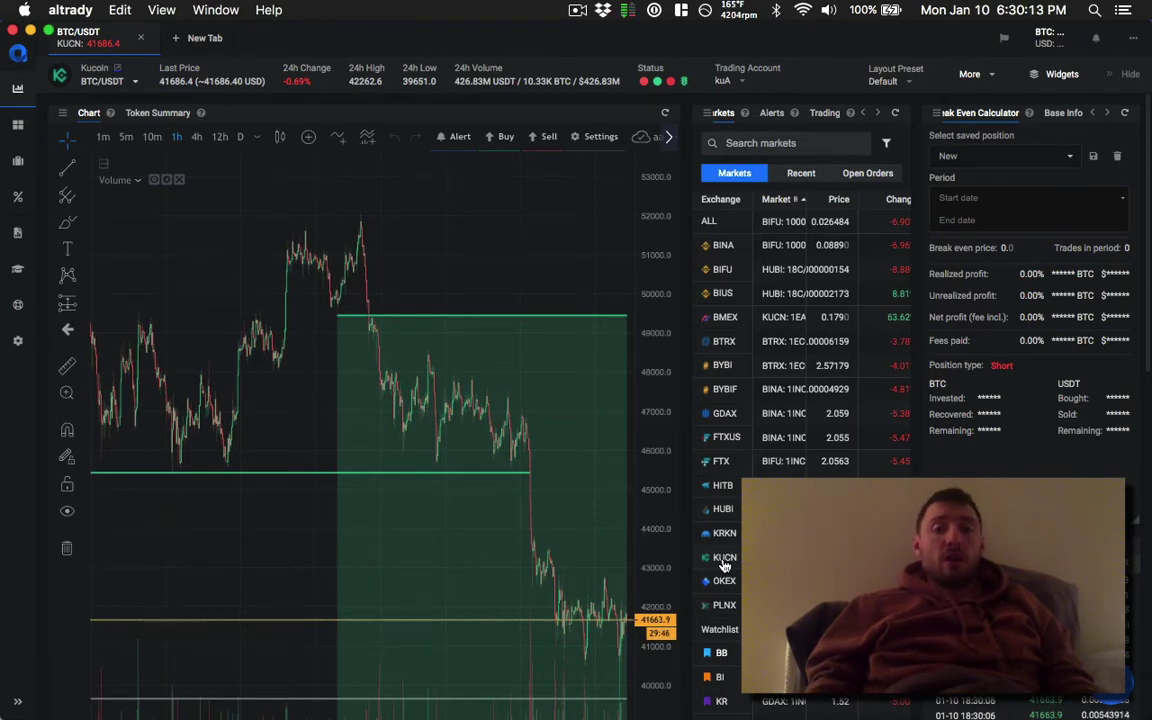
Create a layout preset named 'laptop' and filter the Markets list to KuCoin.
click(910, 87)
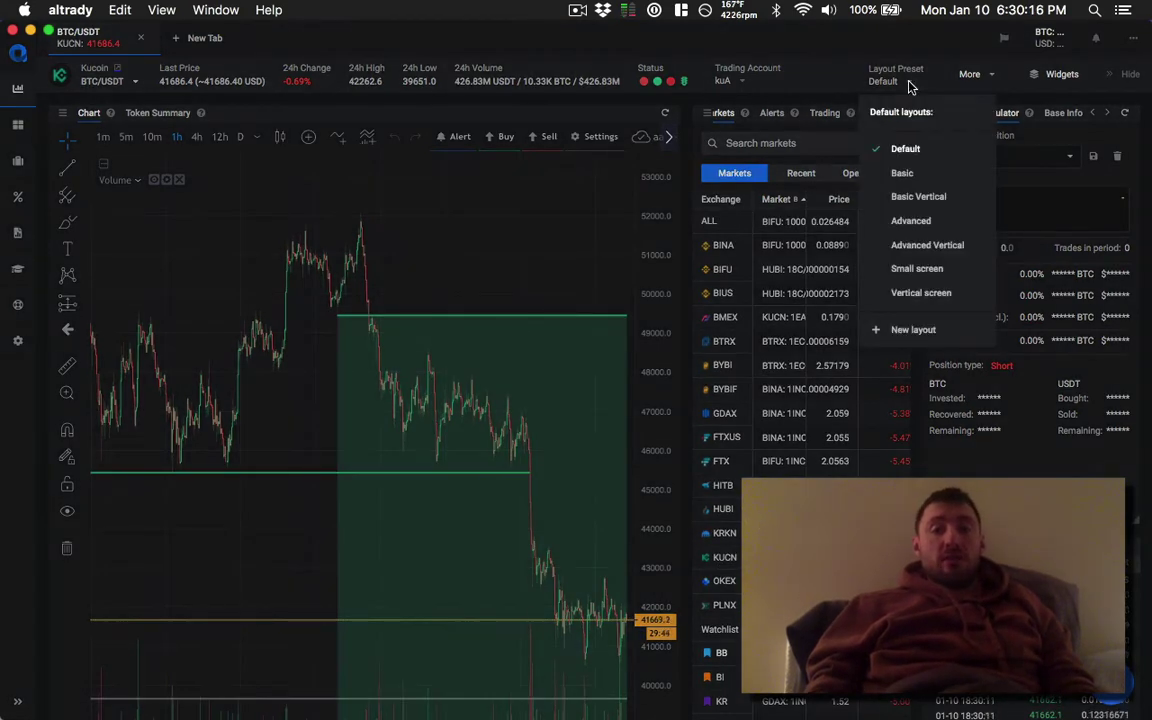
click(913, 329)
text(laptop)
click(607, 411)
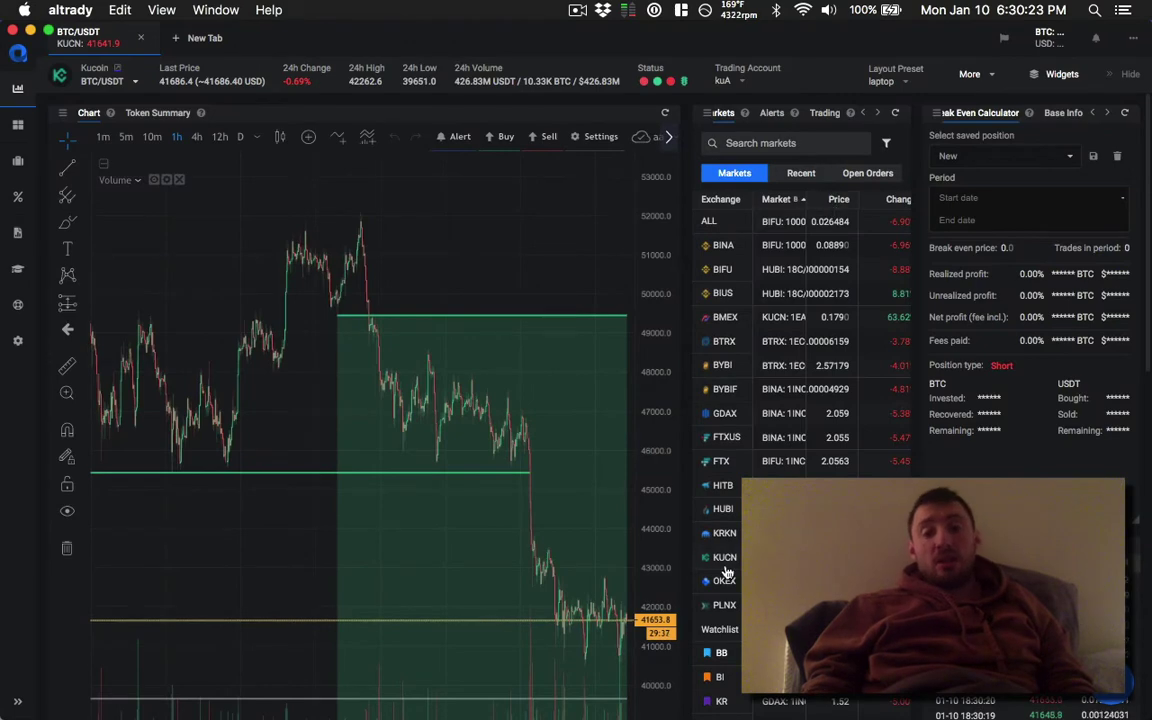
click(726, 562)
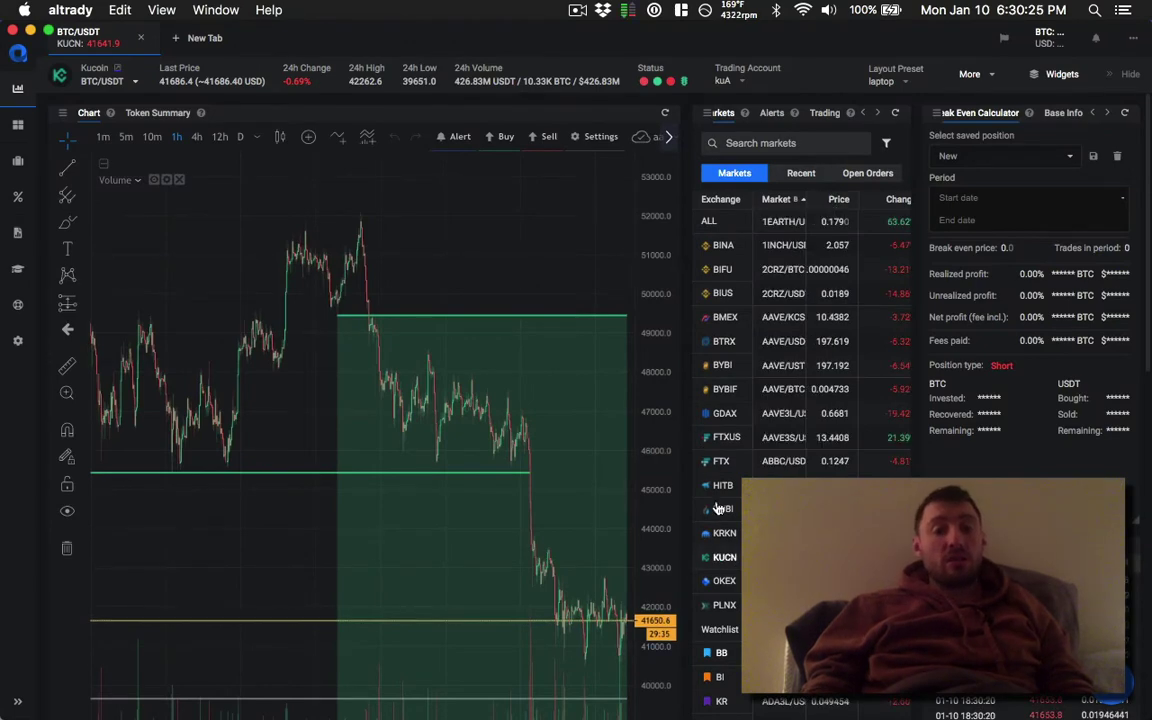
scroll(726, 560, down, 3)
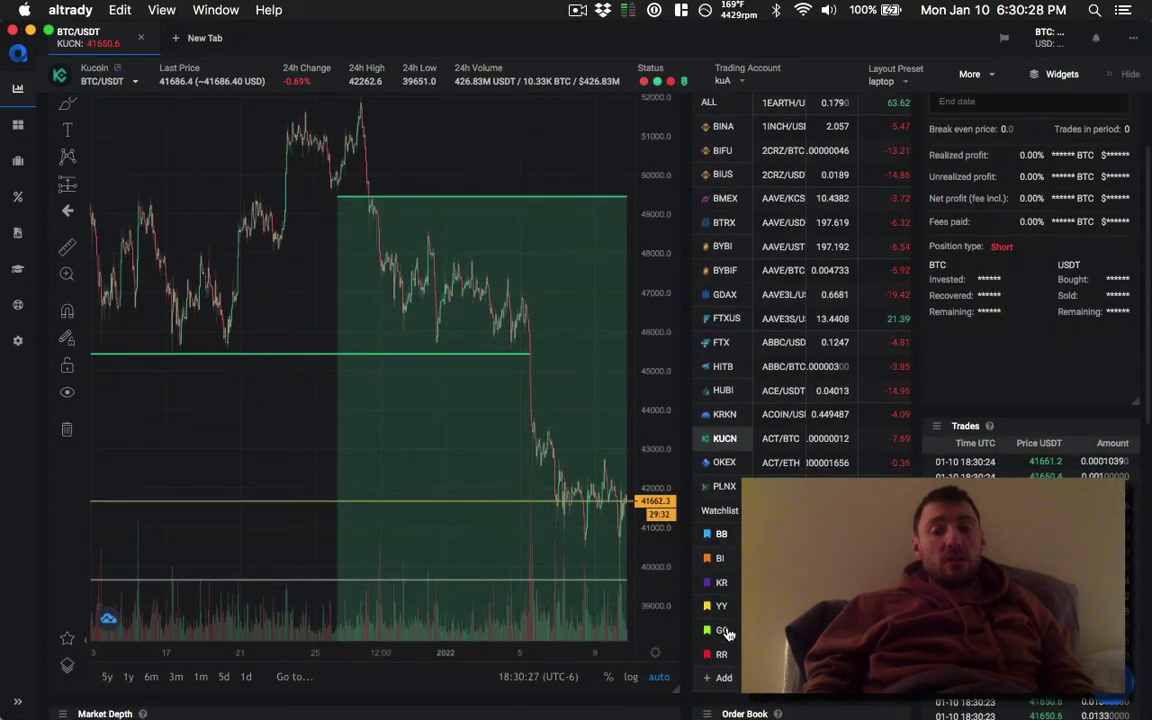
Add a green watchlist with full name 'tt' and short name 'TT'.
click(721, 678)
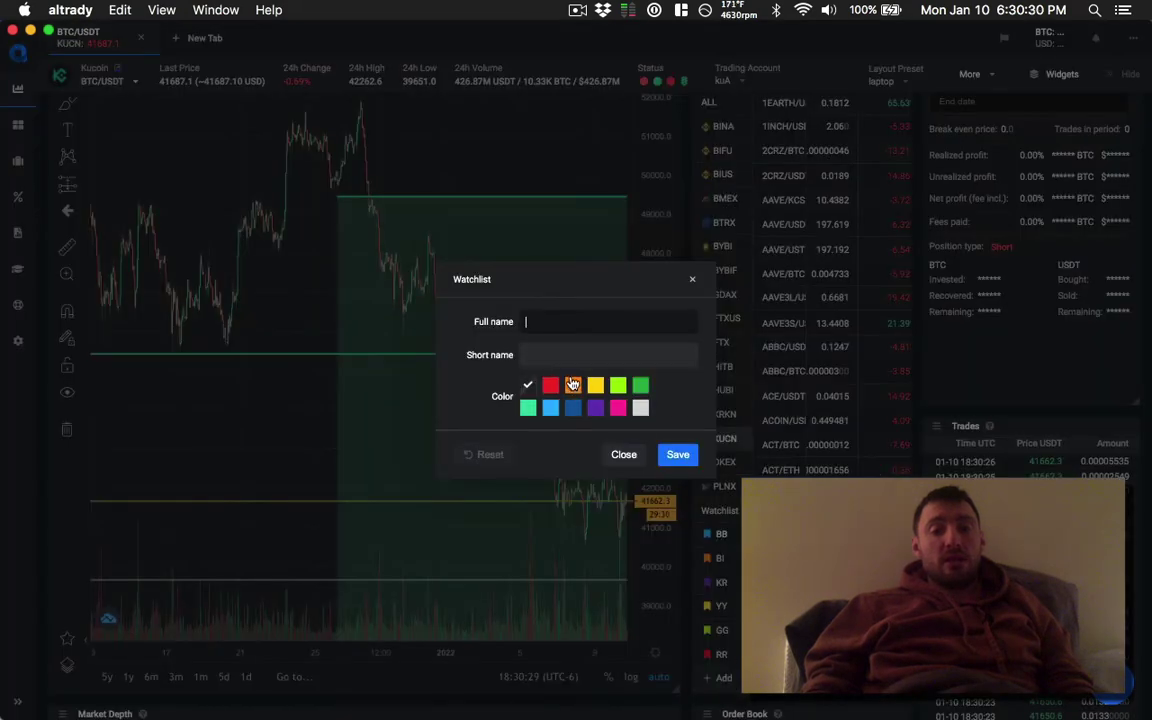
click(573, 385)
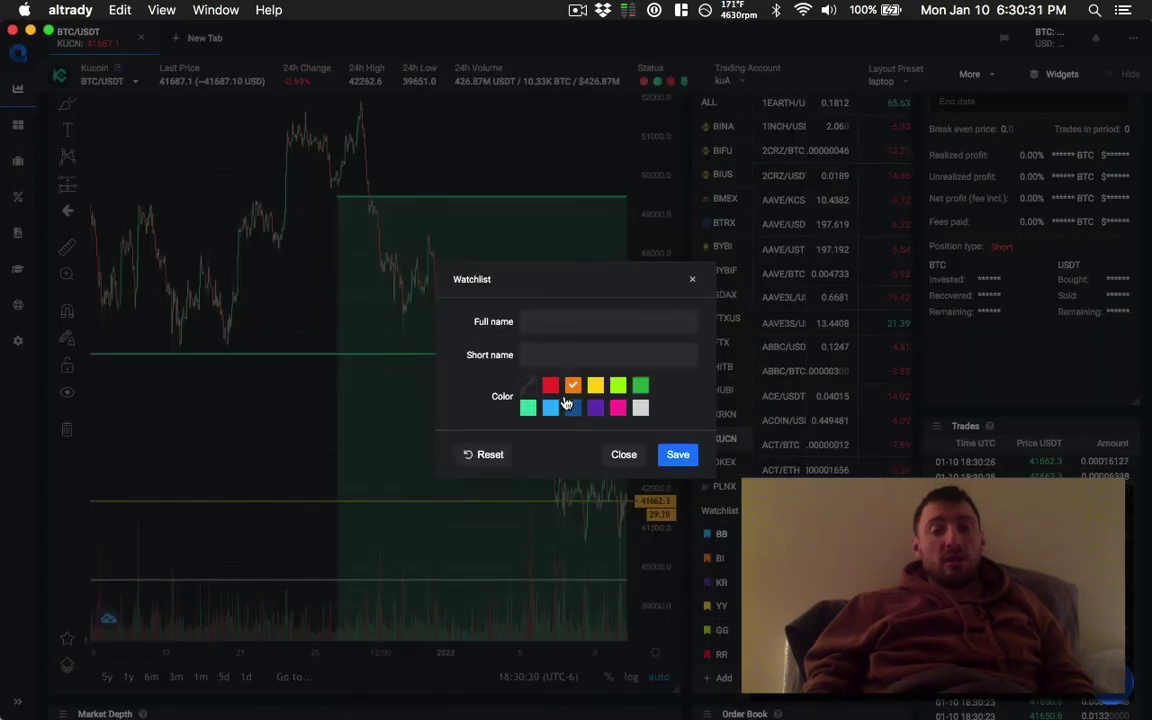
click(543, 318)
text(tt)
key(Tab)
text(TT)
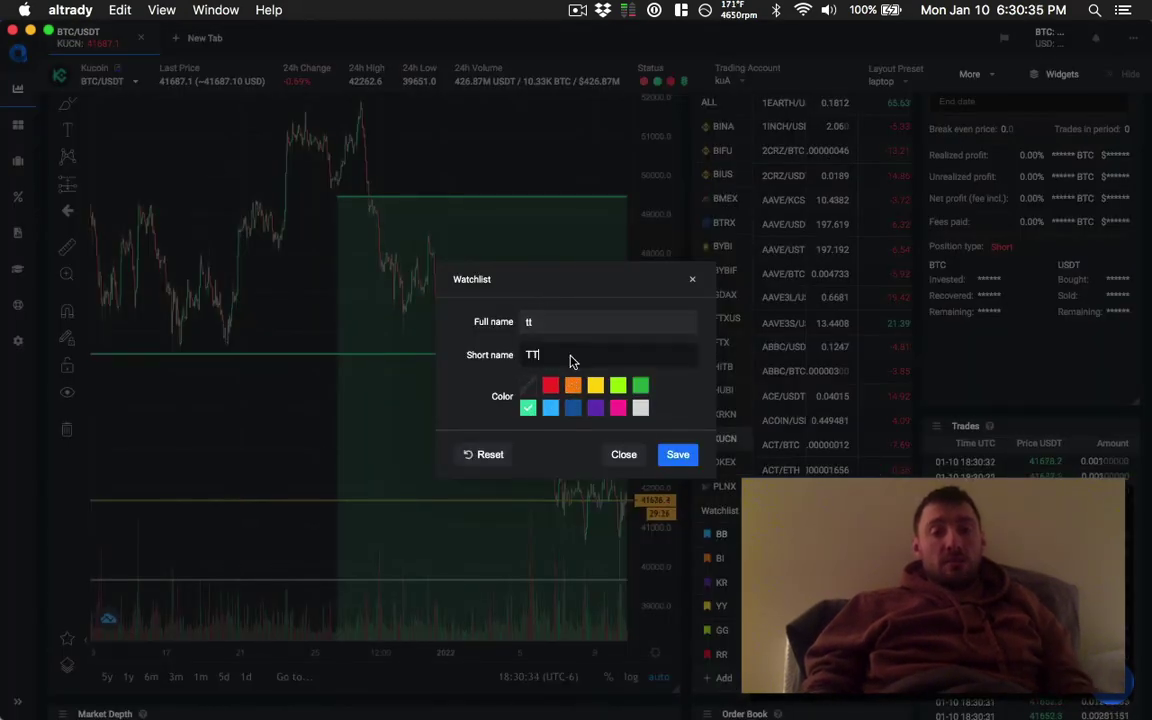
click(678, 455)
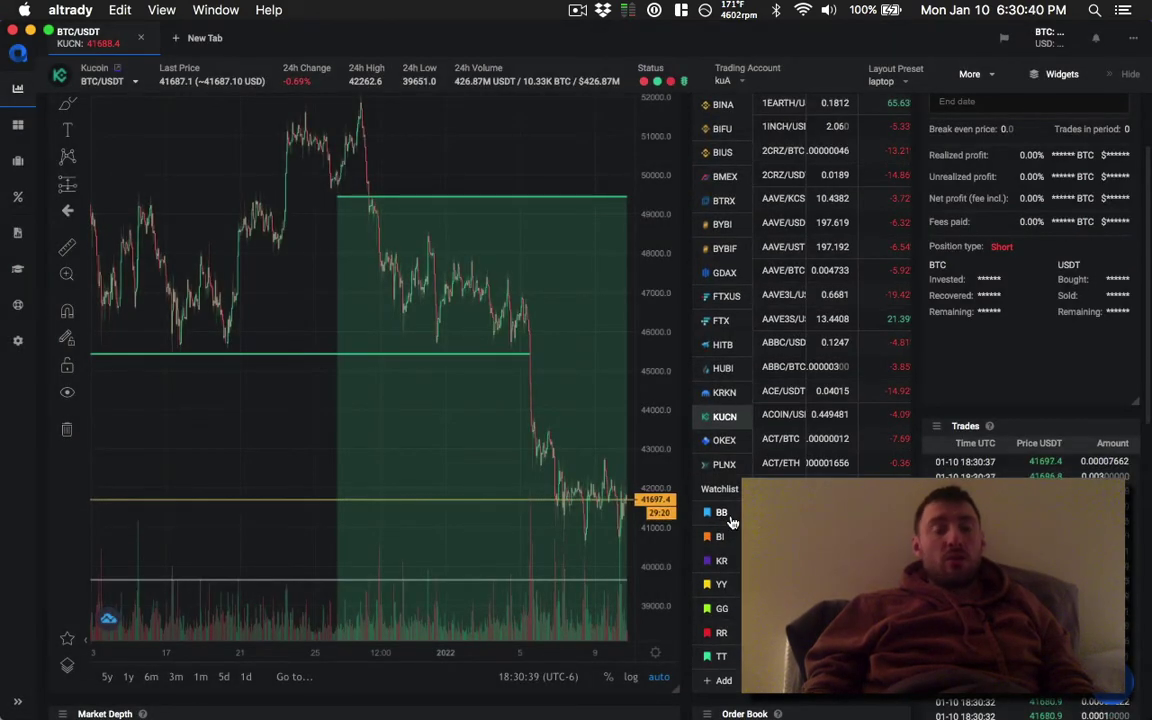
scroll(728, 521, up, 1)
scroll(798, 400, up, 3)
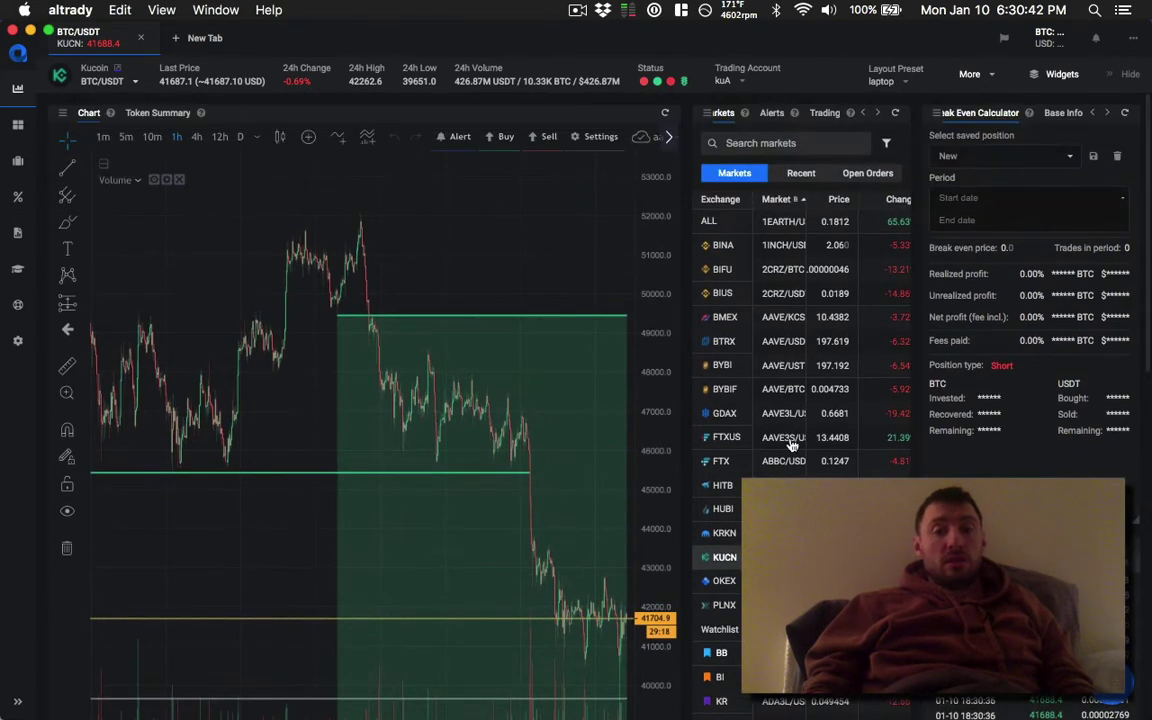
scroll(722, 690, down, 4)
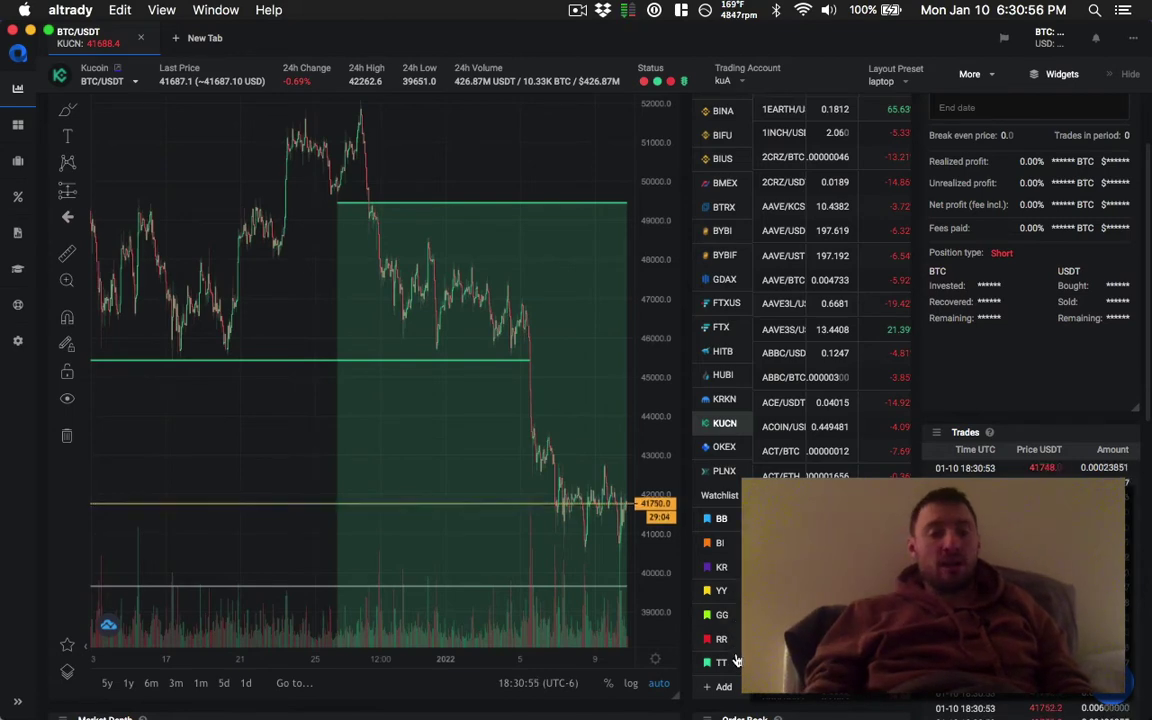
scroll(737, 664, up, 2)
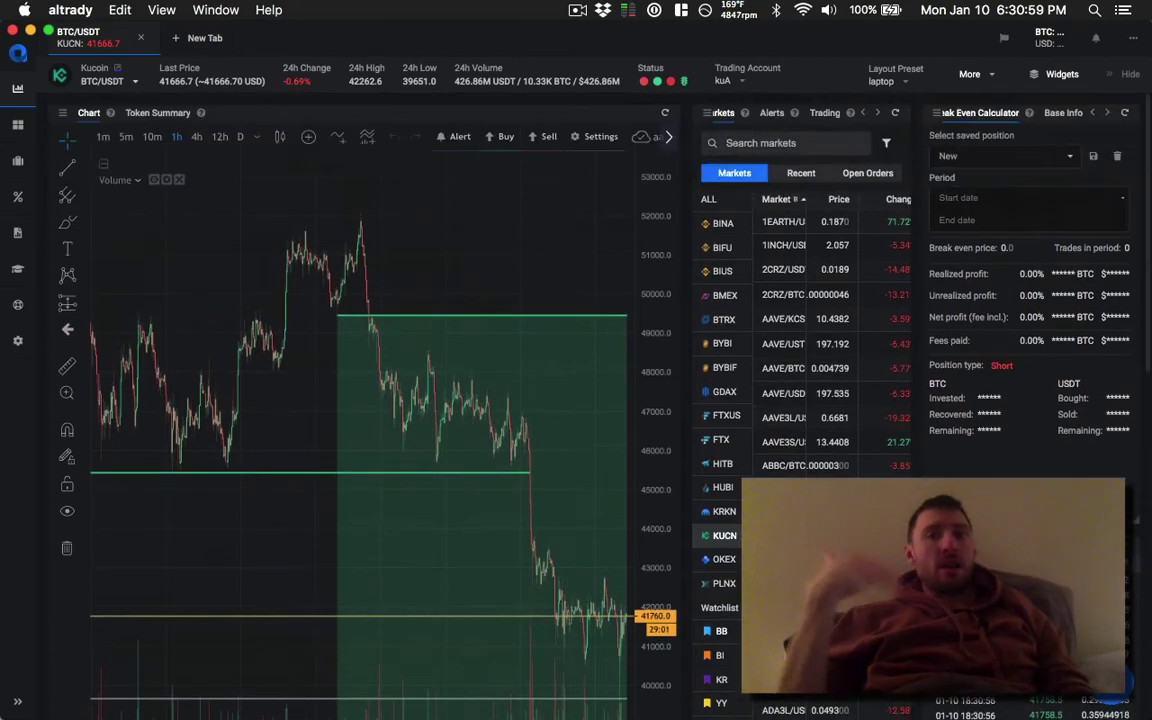
Hide the Price and 24h vol columns in the Markets table.
right_click(833, 199)
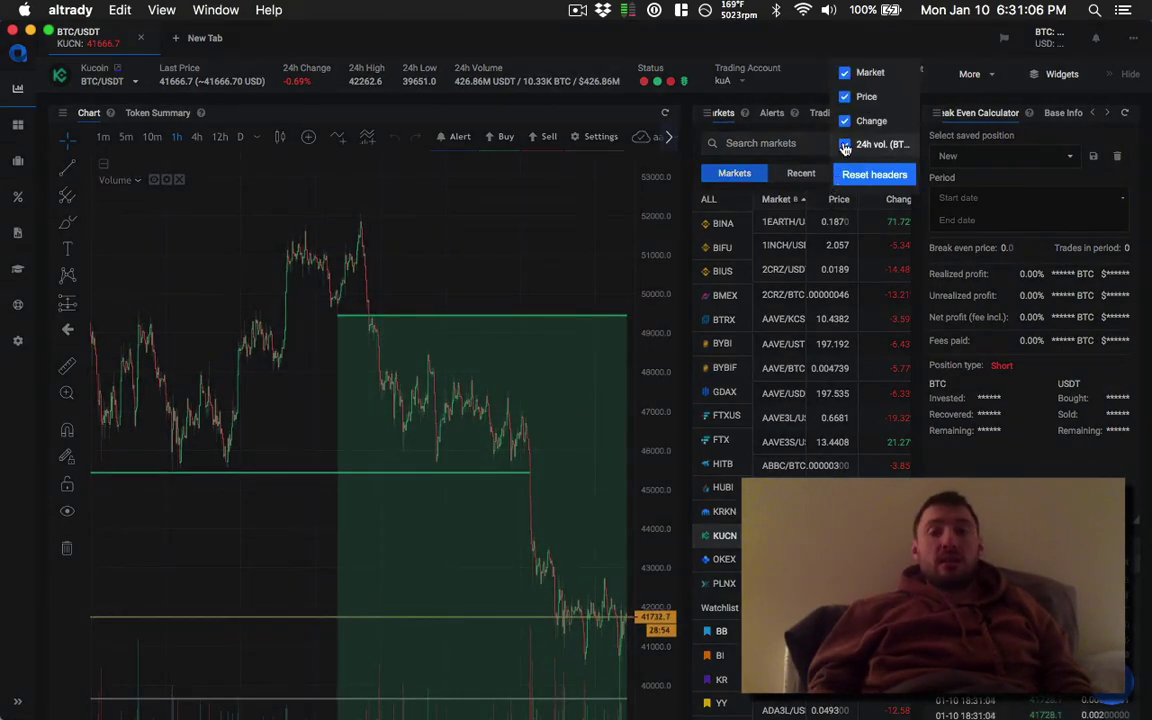
click(844, 97)
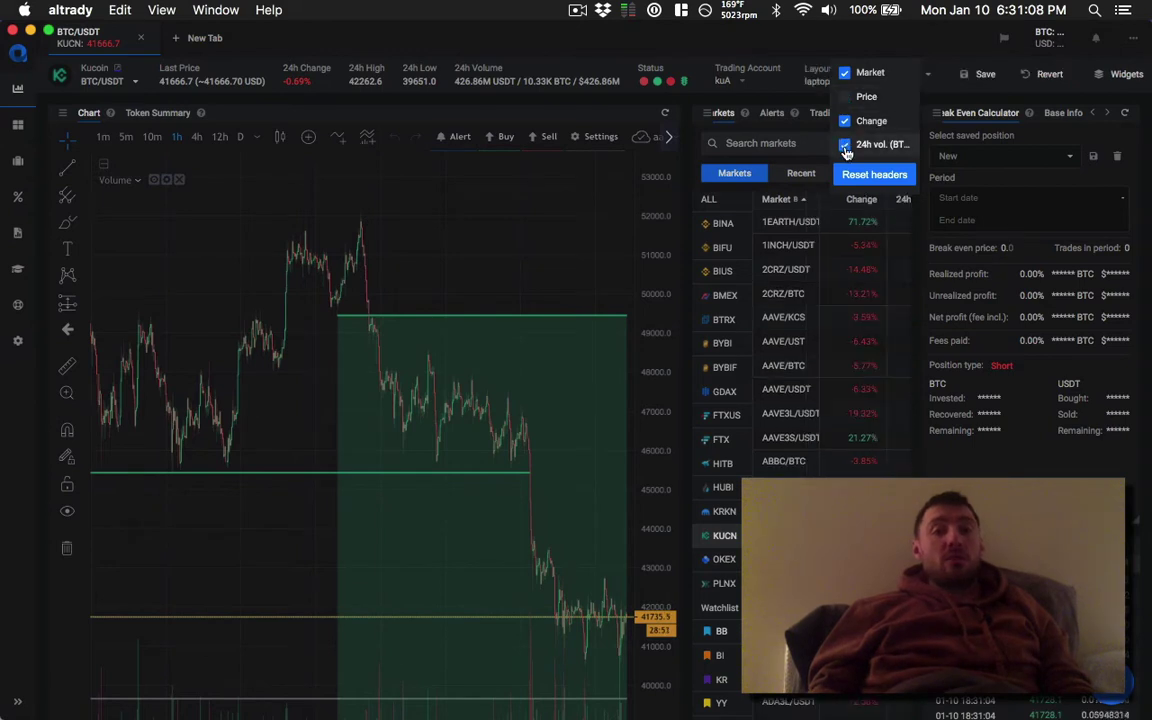
click(845, 147)
click(810, 146)
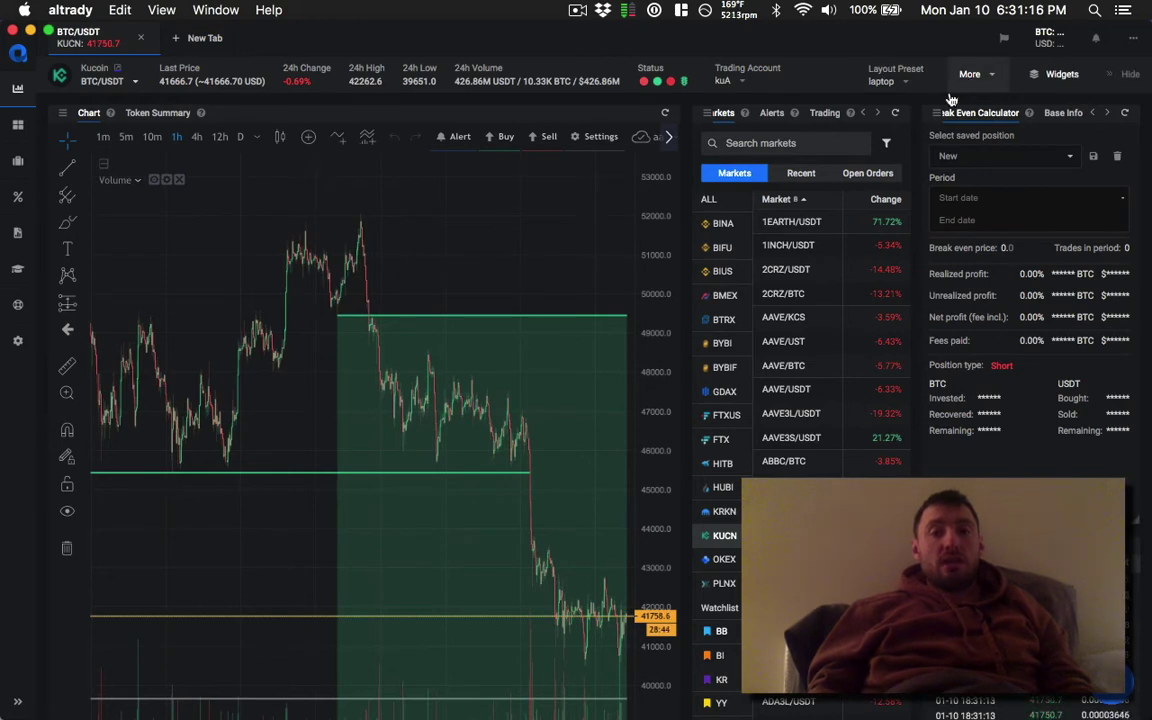
click(970, 120)
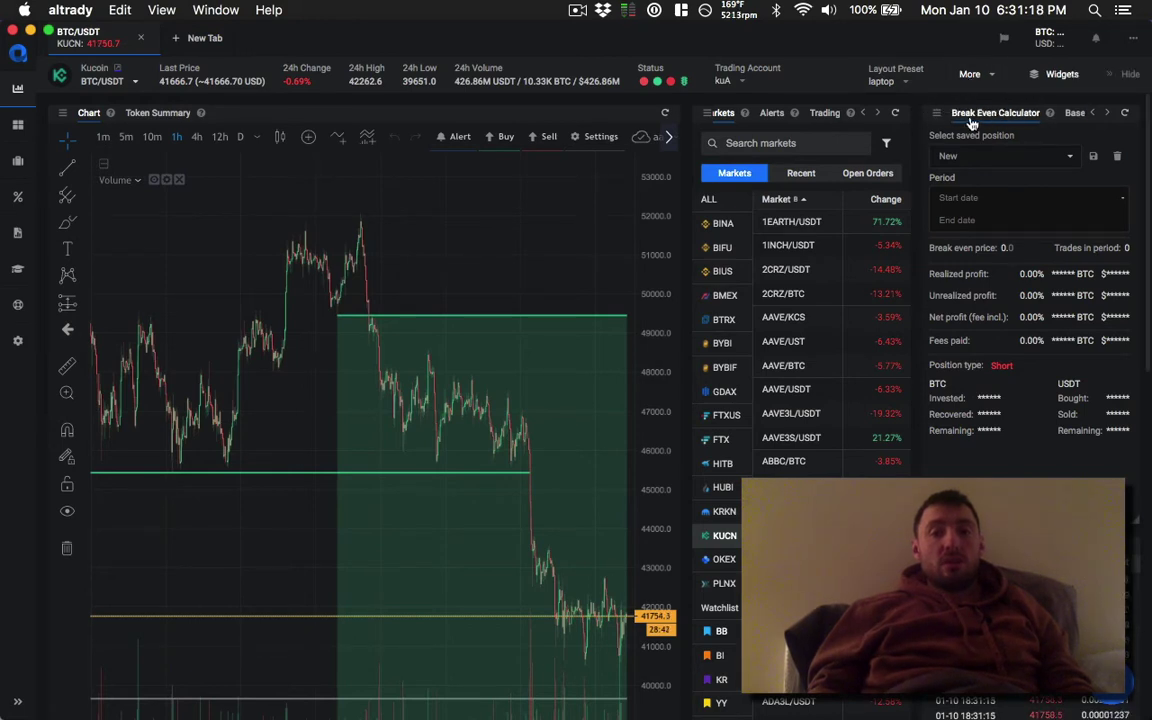
scroll(775, 115, right, 5)
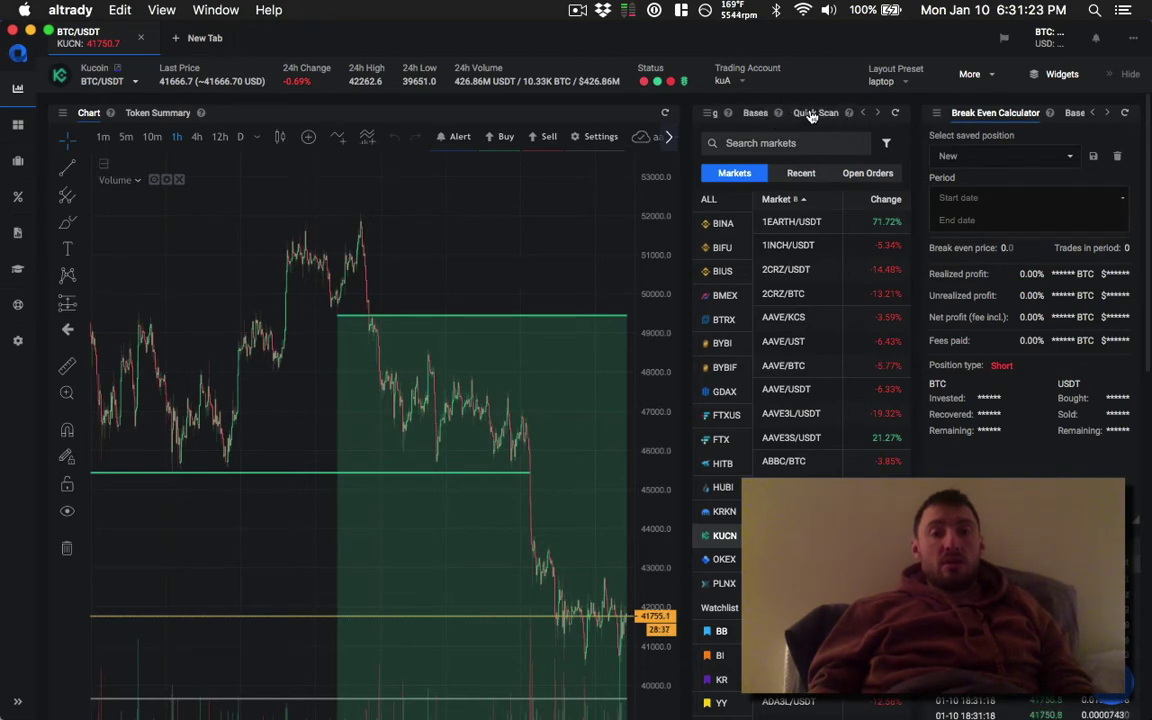
Merge the Quick Scan widget into the right-hand tab group and reposition its tab.
right_click(811, 116)
click(850, 170)
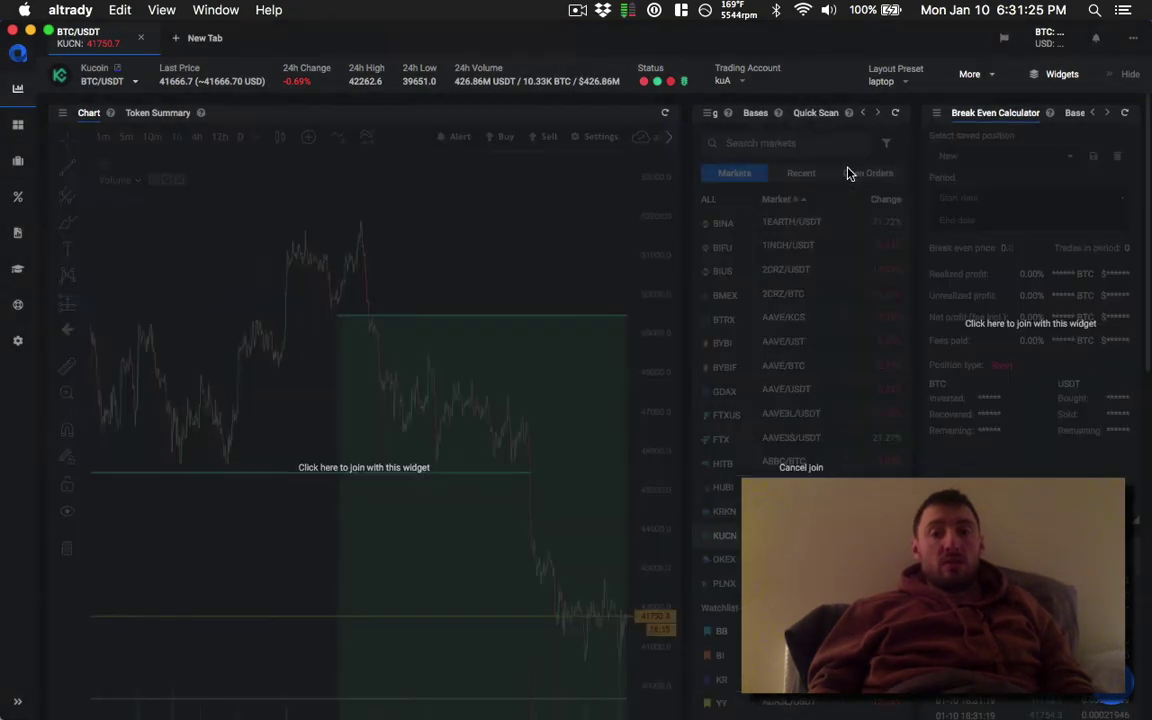
click(1000, 328)
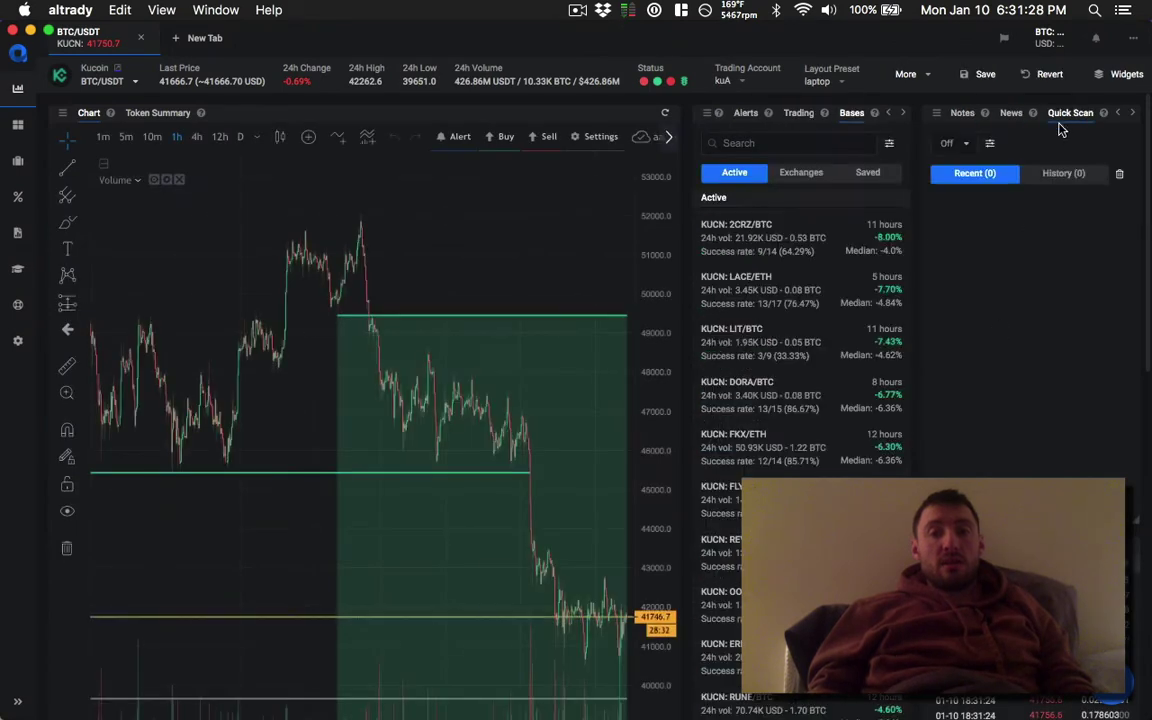
drag(1068, 115, 976, 117)
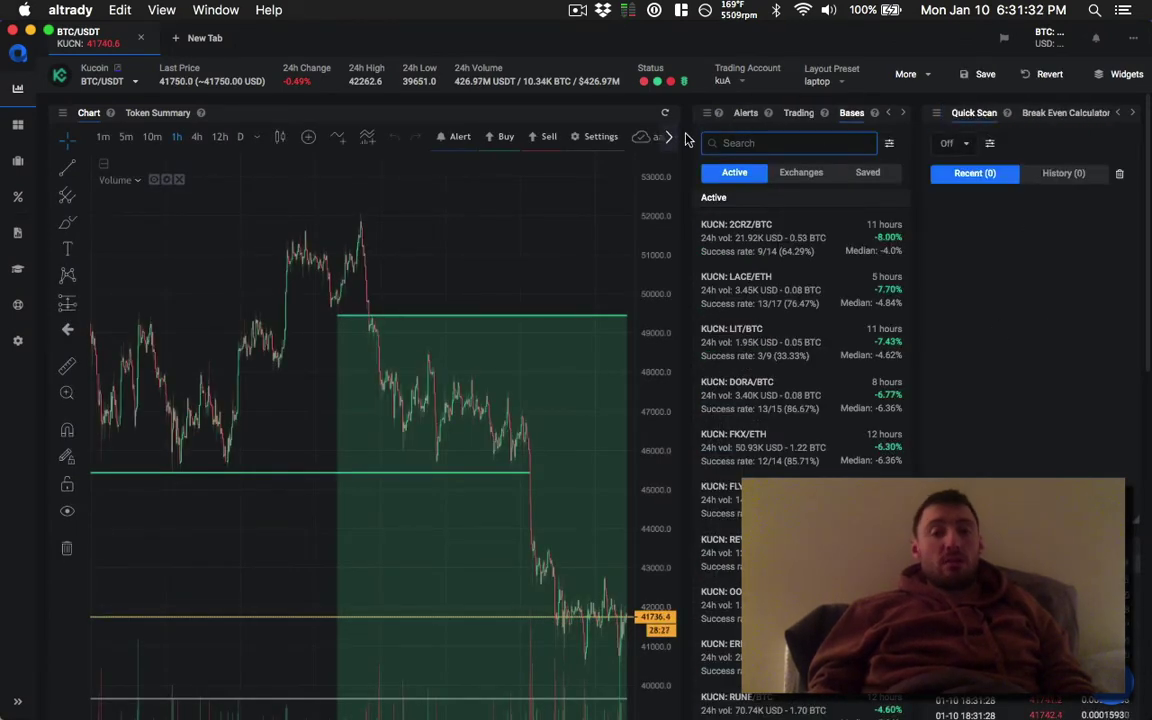
scroll(688, 141, down, 2)
scroll(688, 141, down, 1)
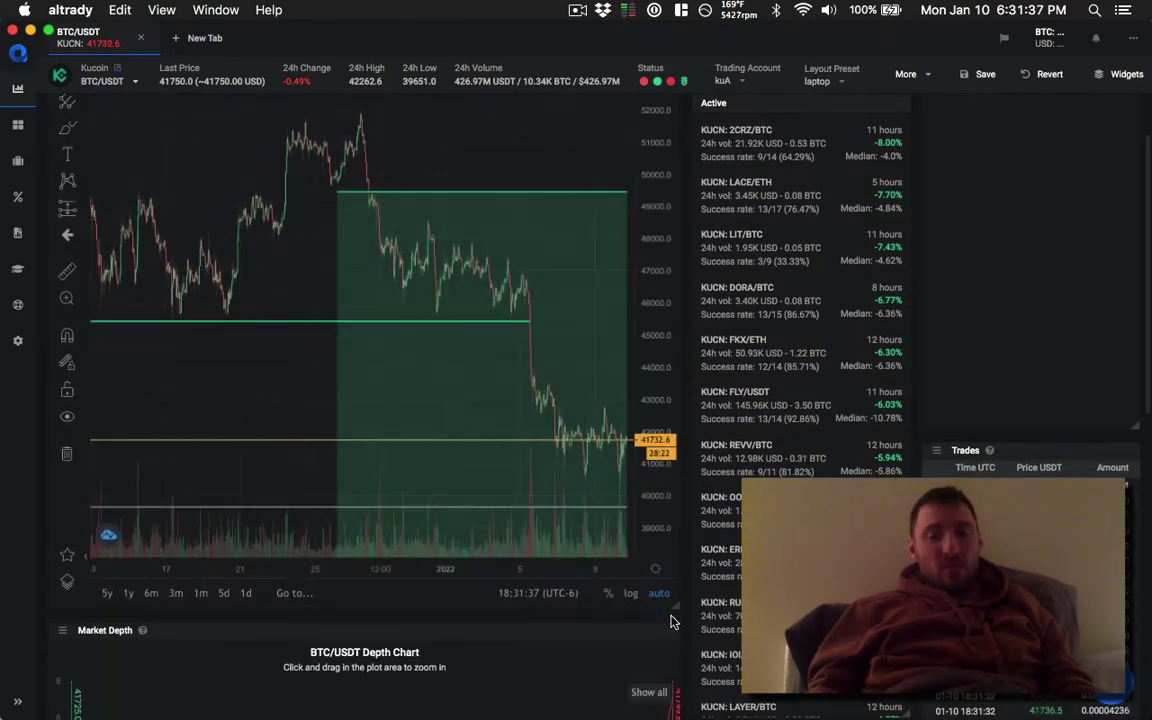
scroll(674, 617, up, 3)
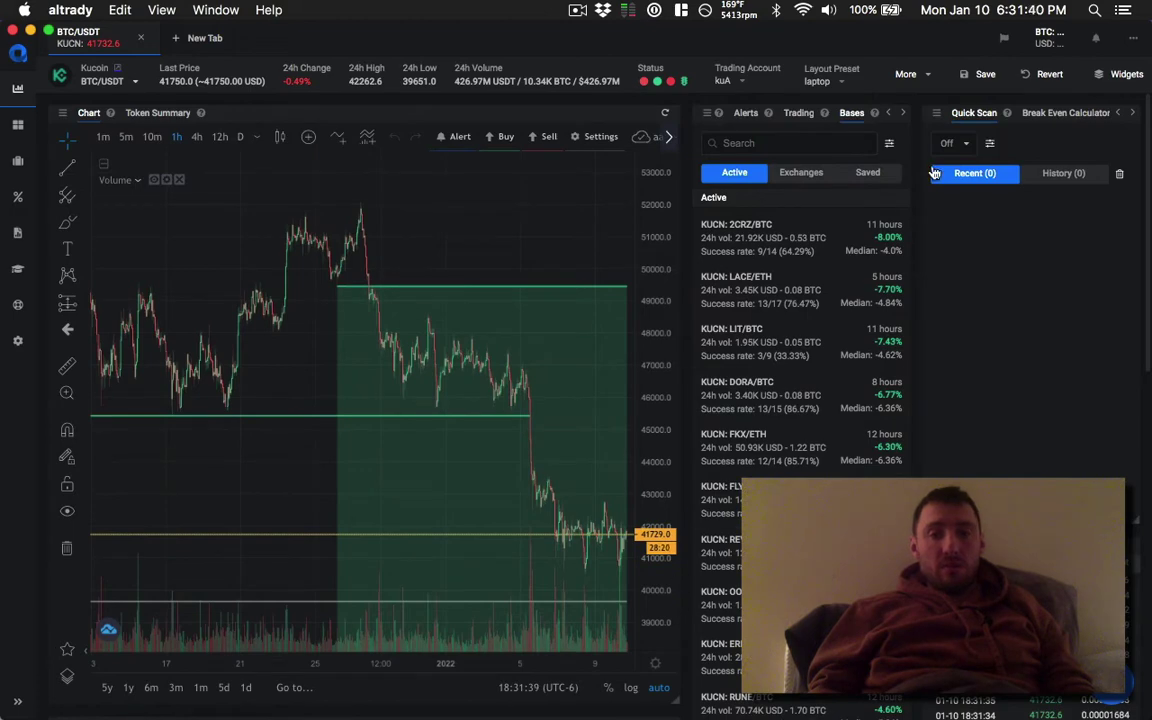
Move the Alerts tab to the end of the tab row and save the laptop layout.
click(831, 88)
click(905, 74)
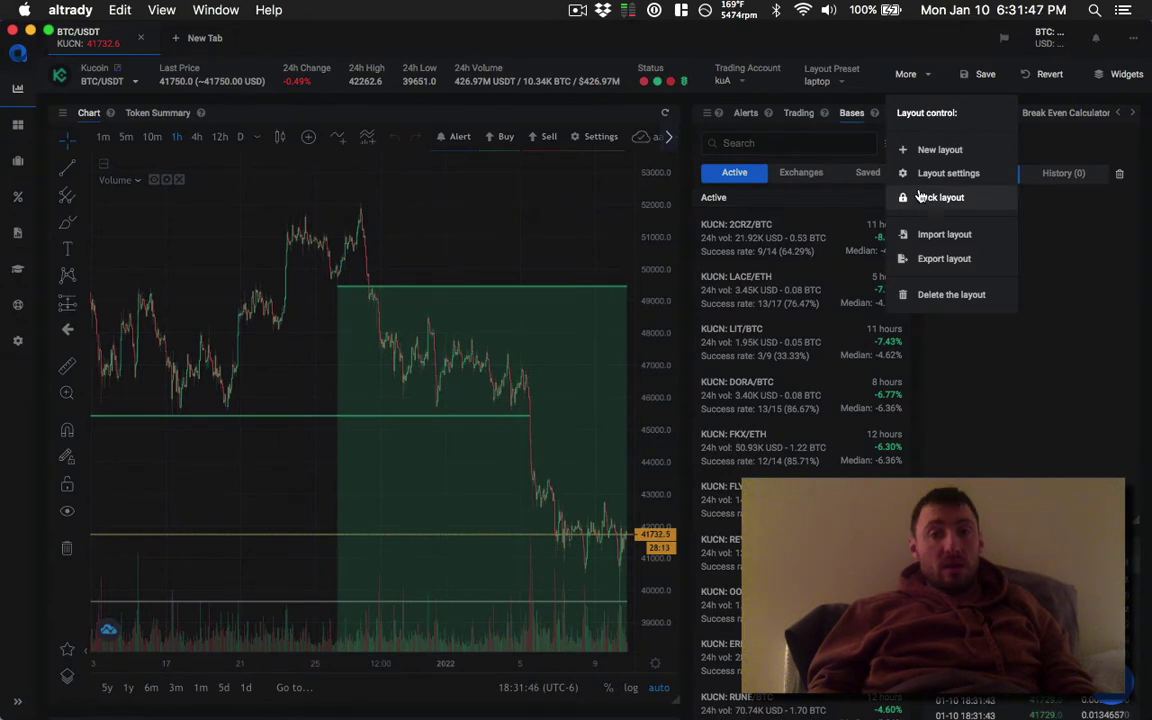
click(923, 77)
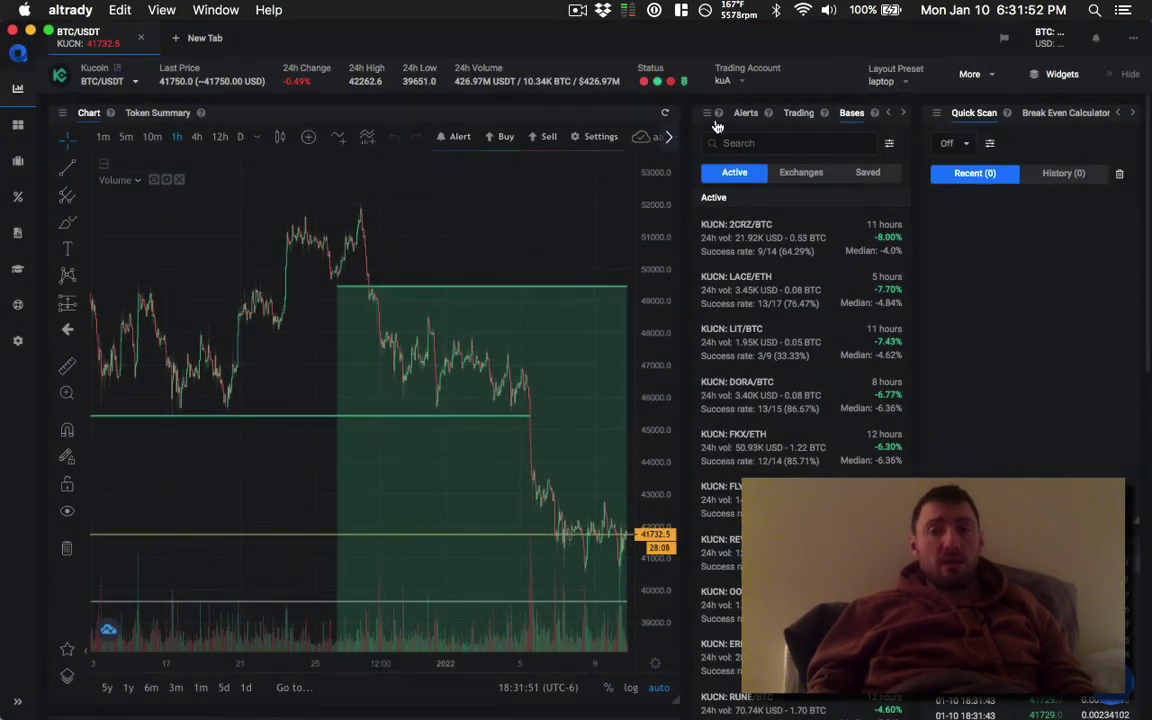
drag(752, 120, 868, 118)
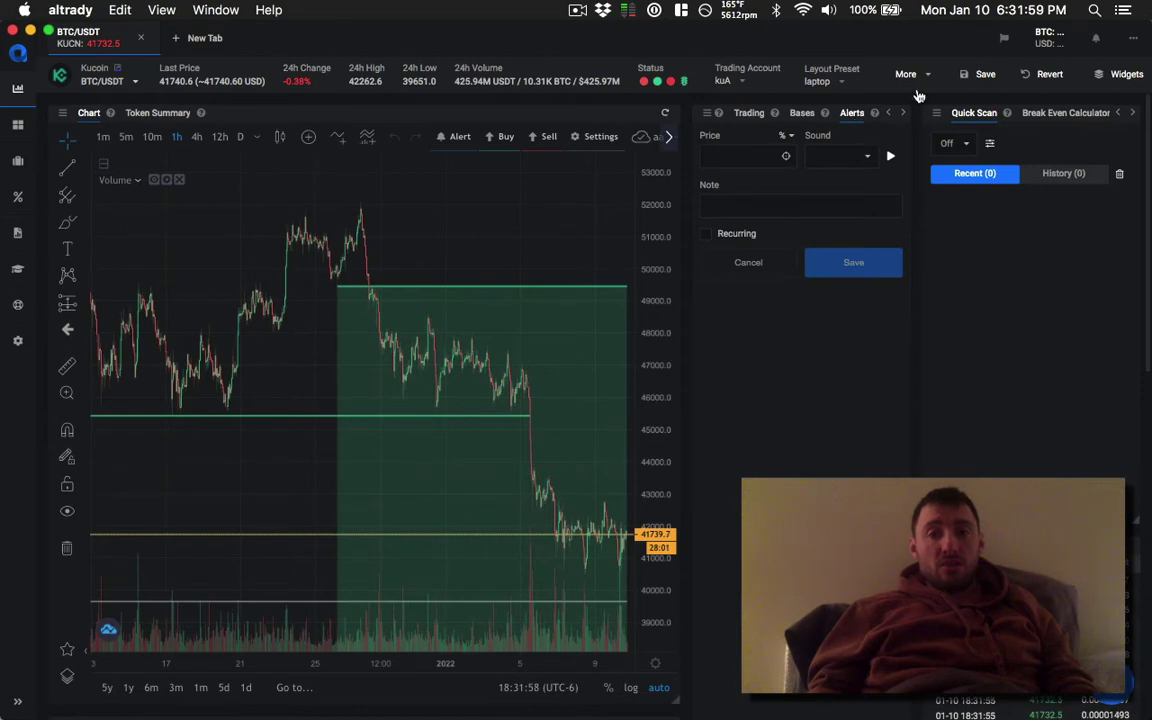
click(985, 75)
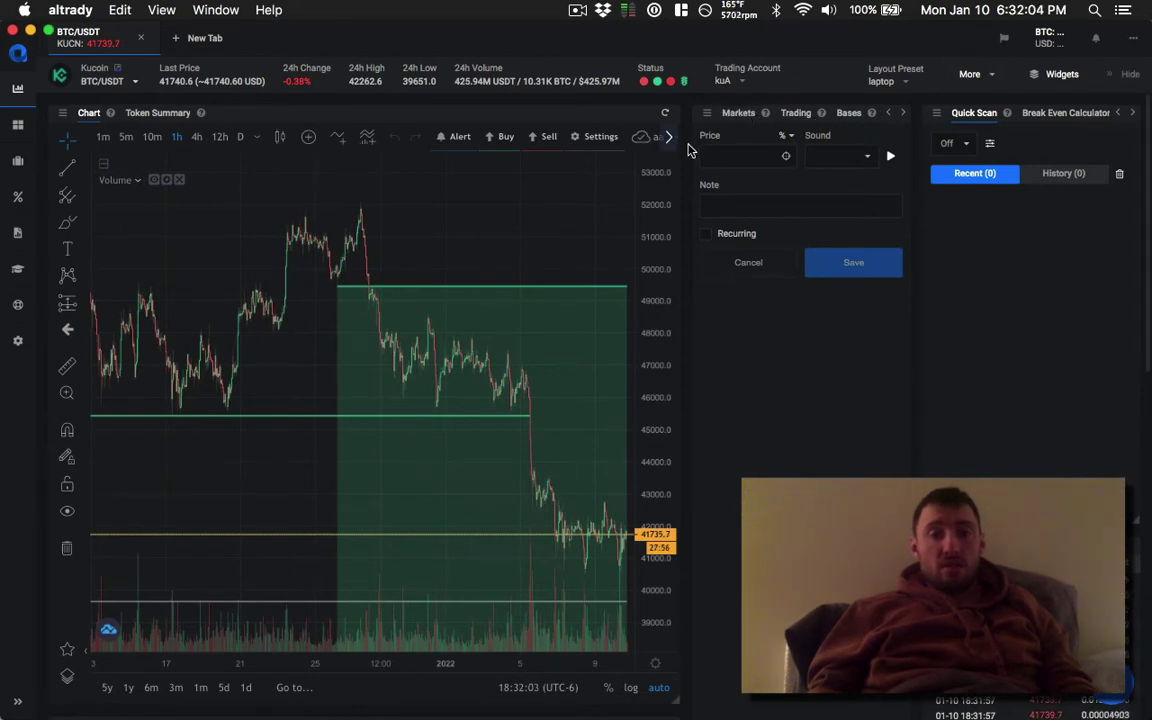
Move the Volume indicator into its own new pane below the price chart.
right_click(140, 179)
mouse_move(165, 222)
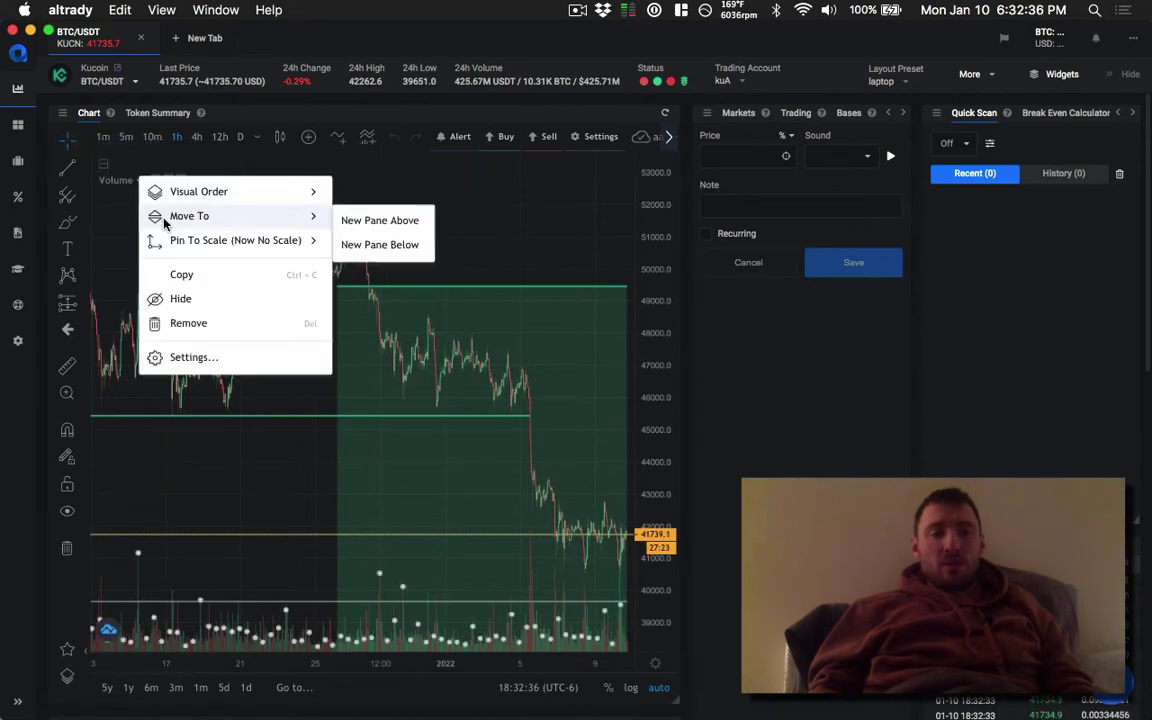
click(368, 246)
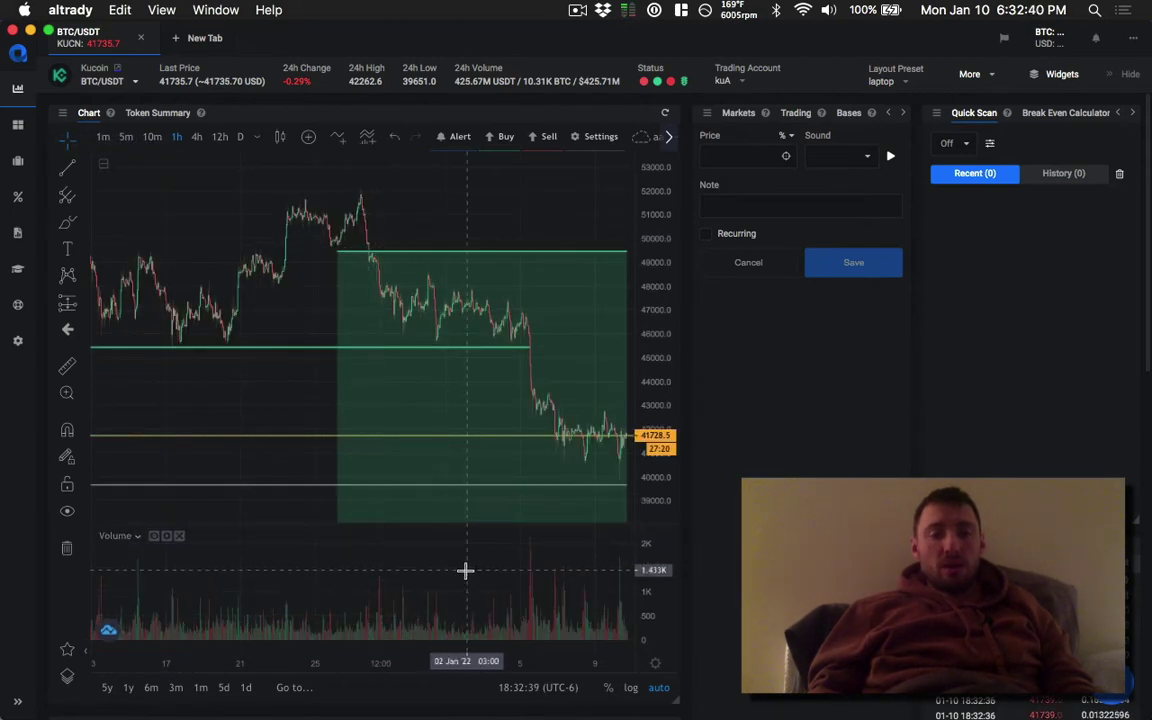
Set the volume MA length to 6 and turn on the Volume MA line.
right_click(140, 540)
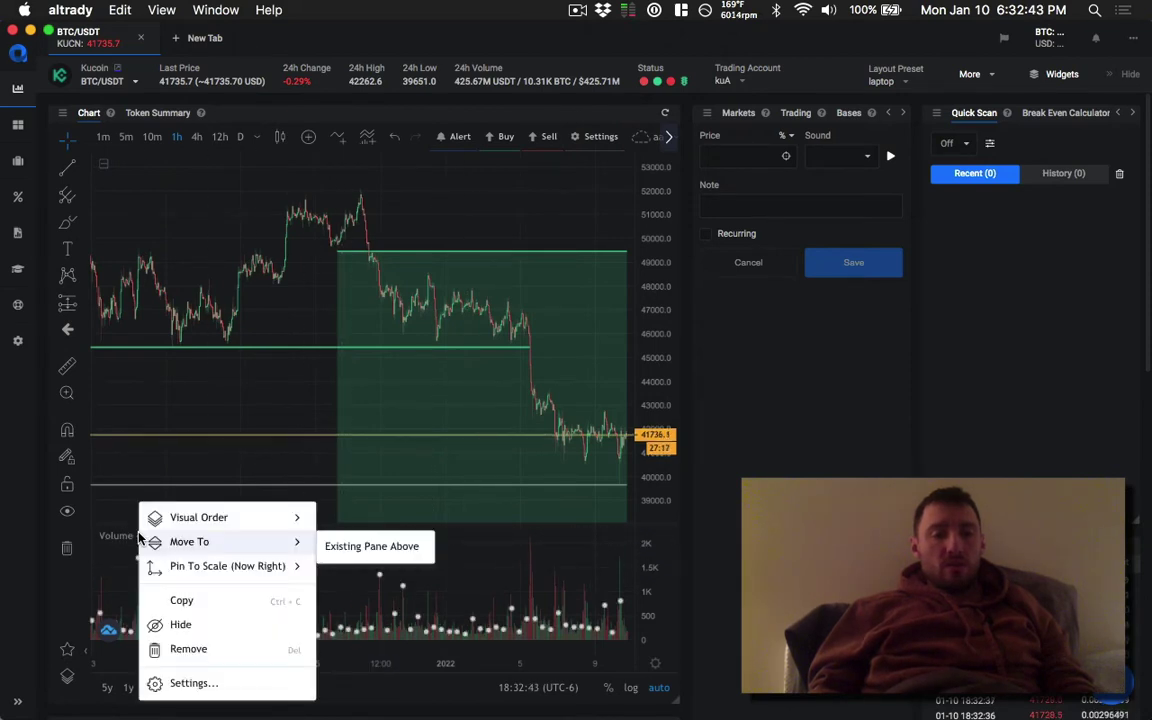
click(188, 683)
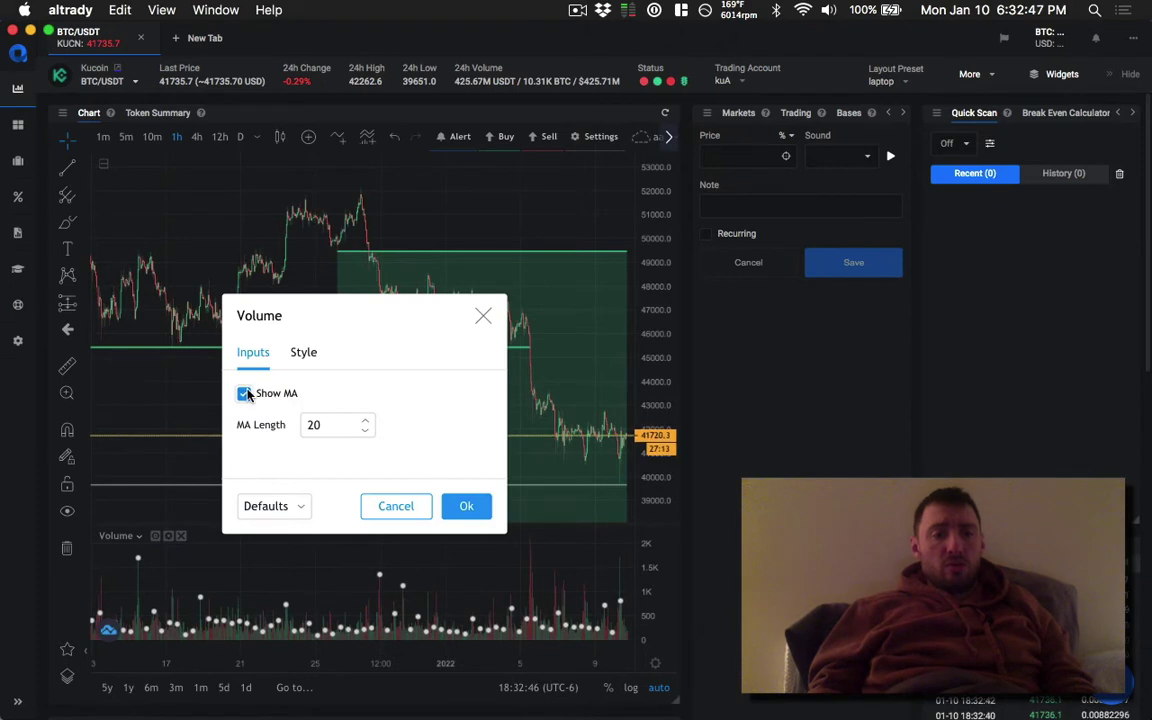
double_click(321, 424)
text(6)
click(303, 352)
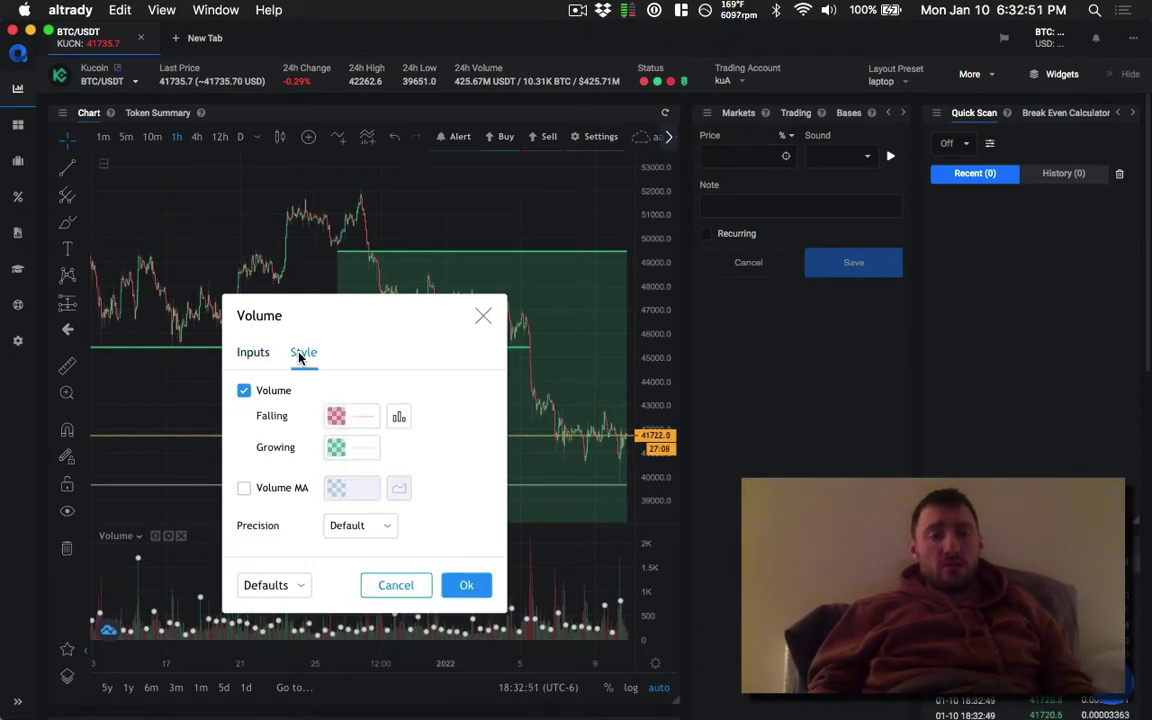
click(244, 488)
click(460, 586)
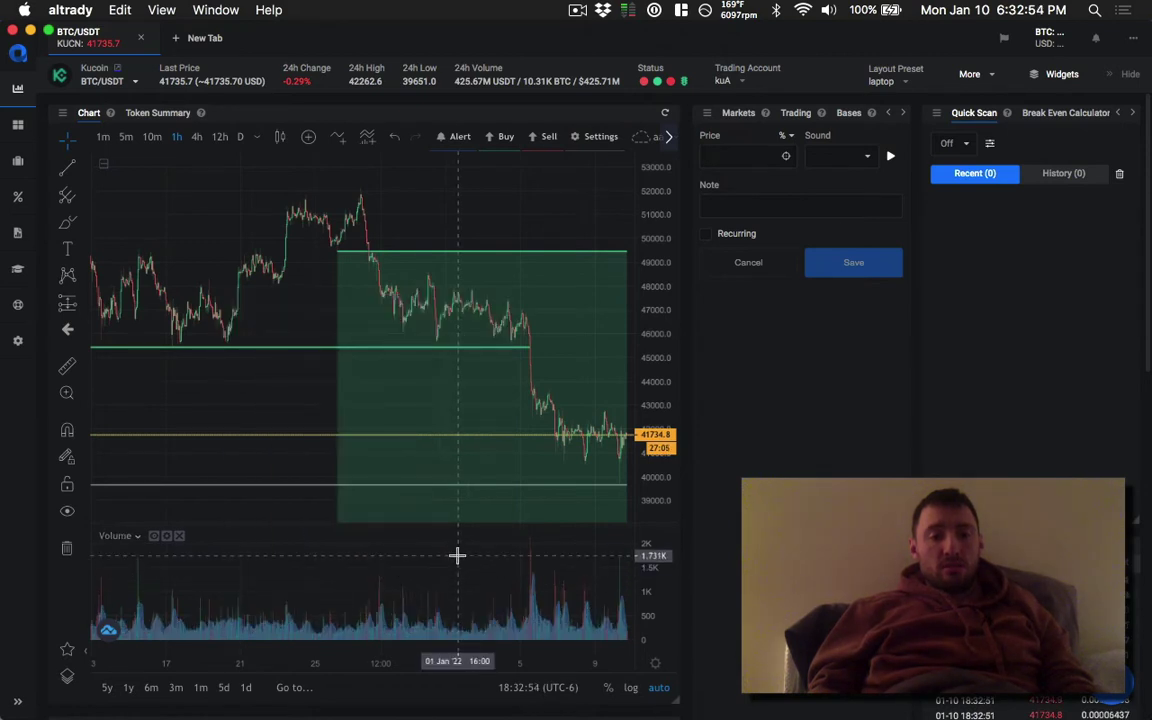
Shrink the volume pane so the price chart gets more room.
scroll(457, 540, right, 1)
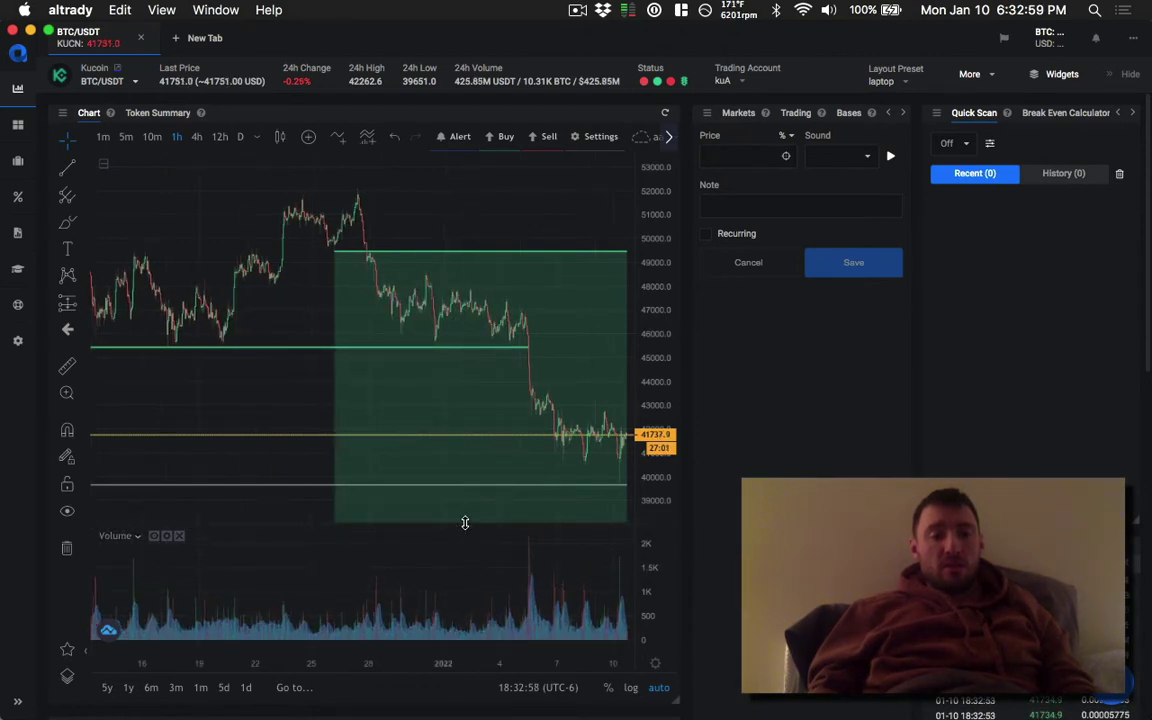
drag(466, 526, 476, 628)
scroll(441, 586, right, 5)
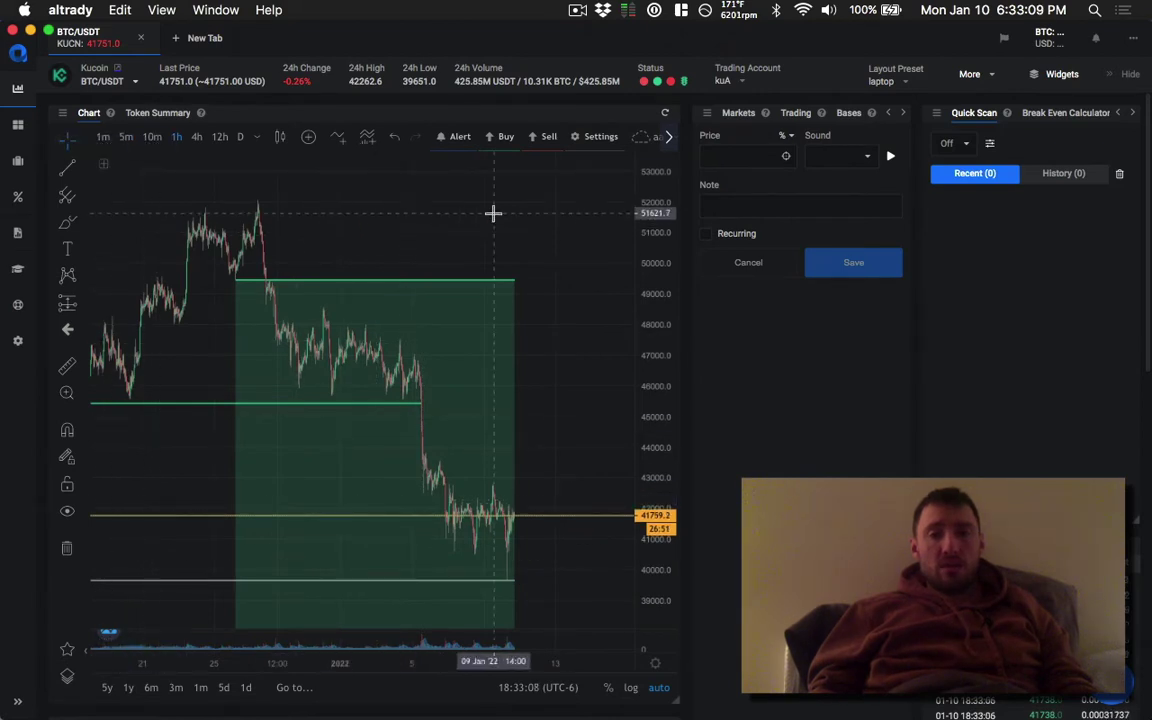
scroll(565, 152, right, 3)
scroll(552, 146, right, 3)
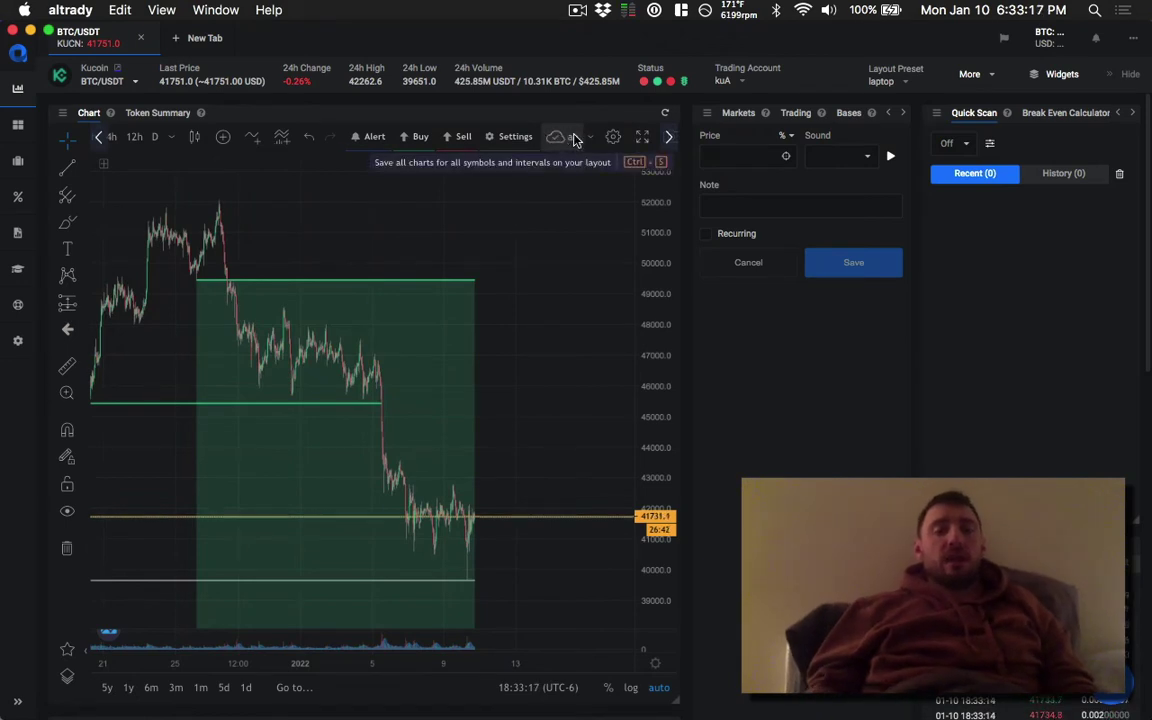
Open the full chart timeframe list twice and close it without changes.
scroll(575, 138, left, 3)
scroll(445, 240, left, 3)
scroll(445, 240, down, 5)
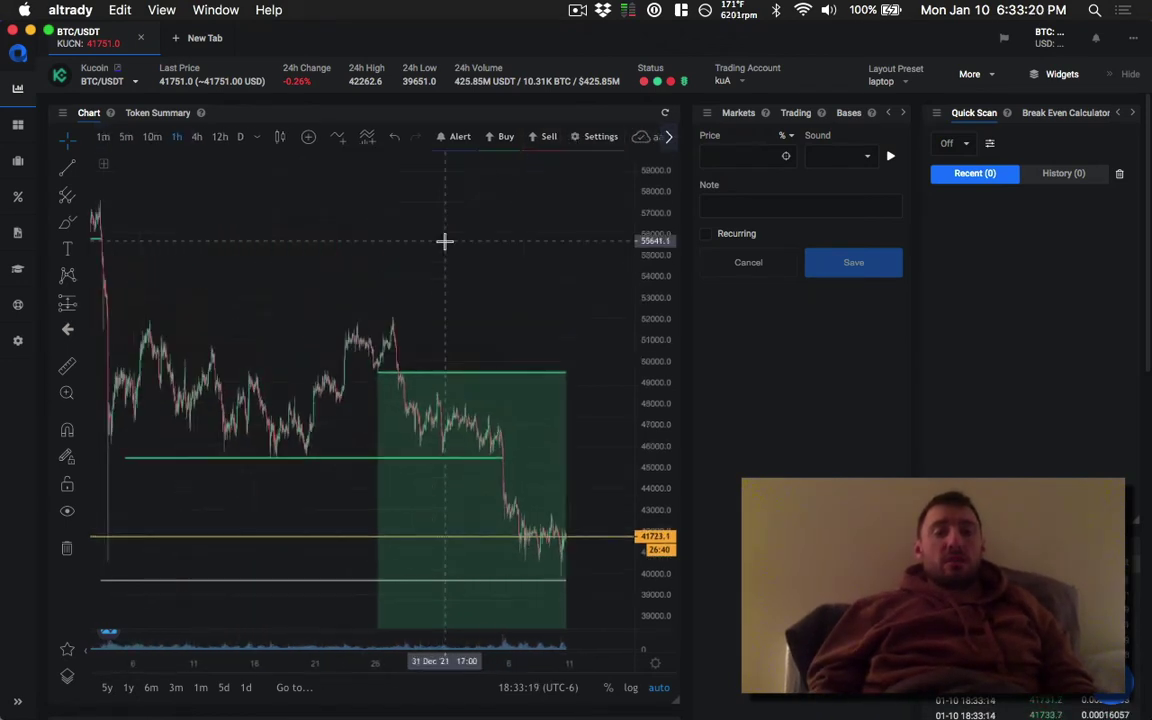
click(257, 141)
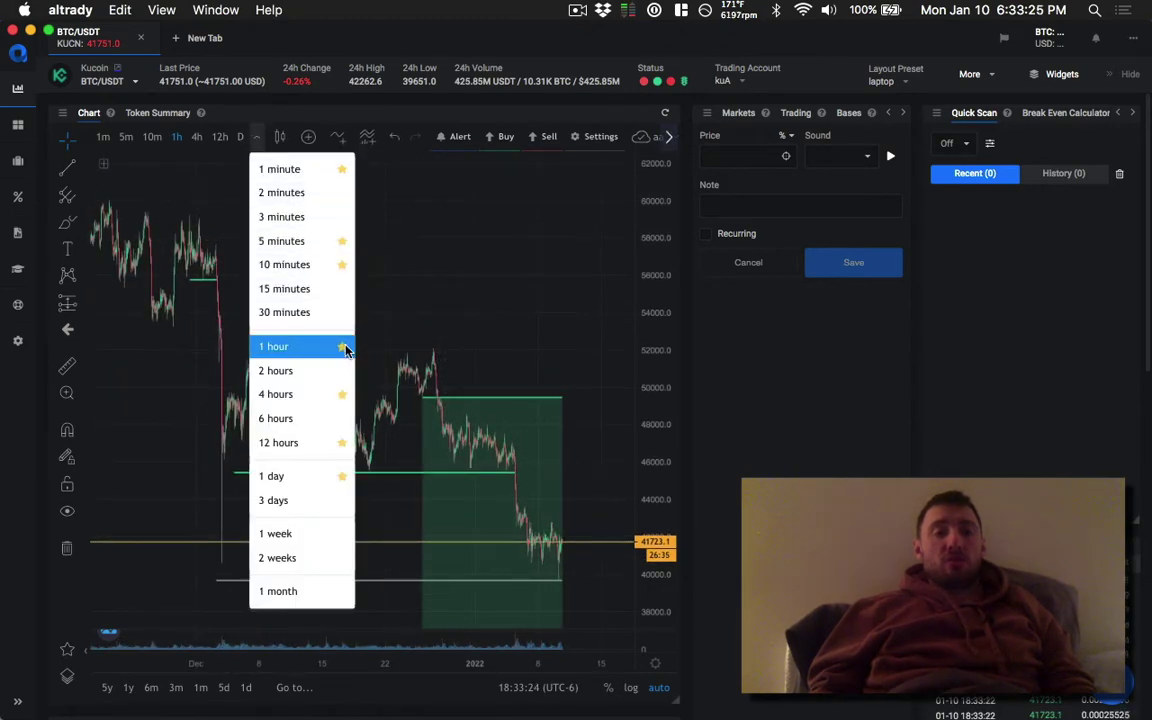
click(213, 169)
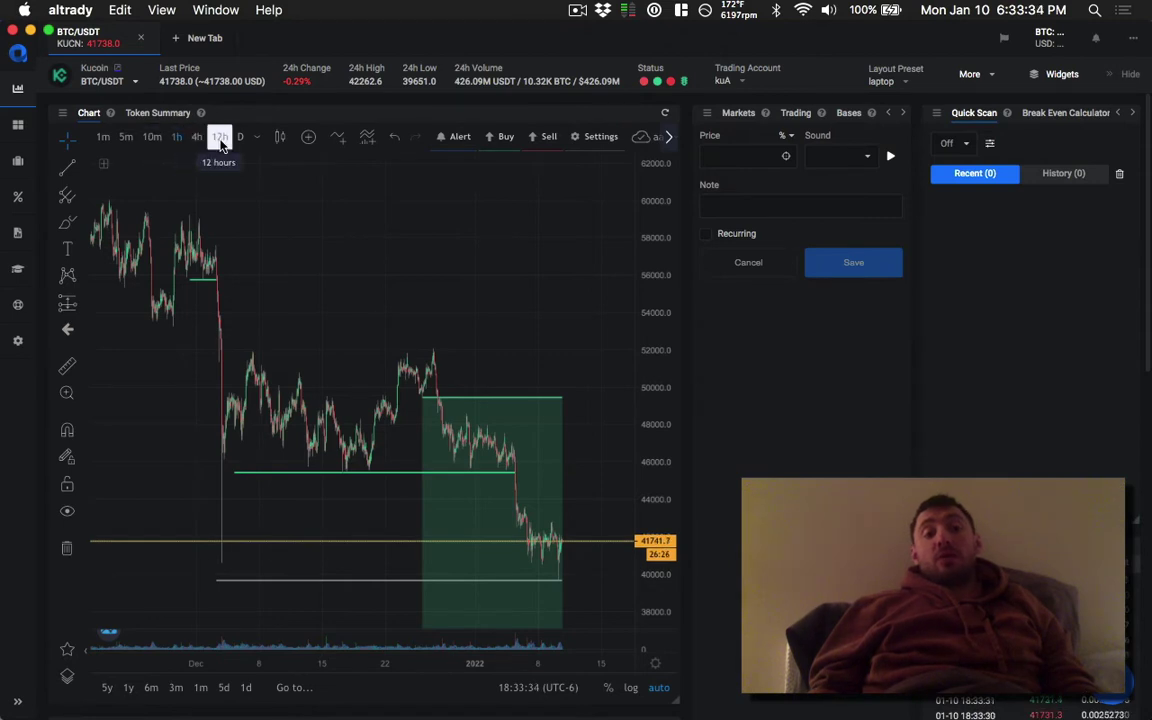
click(257, 137)
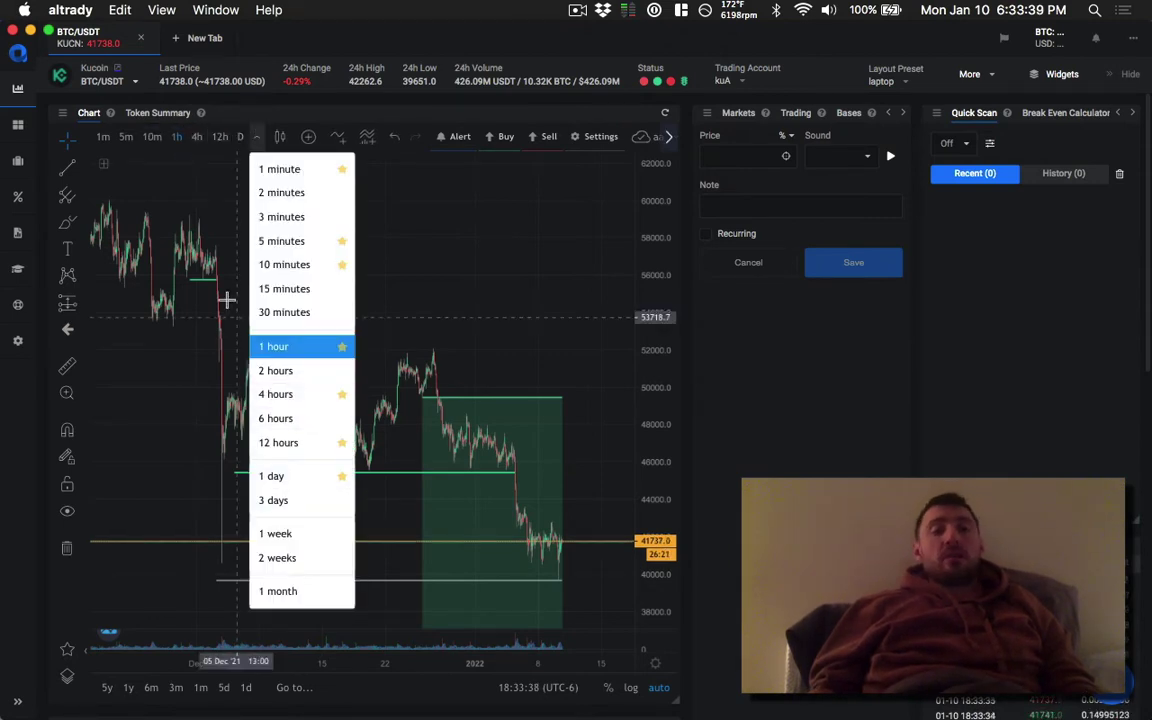
click(219, 184)
Compare 12-hour, daily and 4-hour candles, settle on 1-hour, and show the Markets list.
click(219, 136)
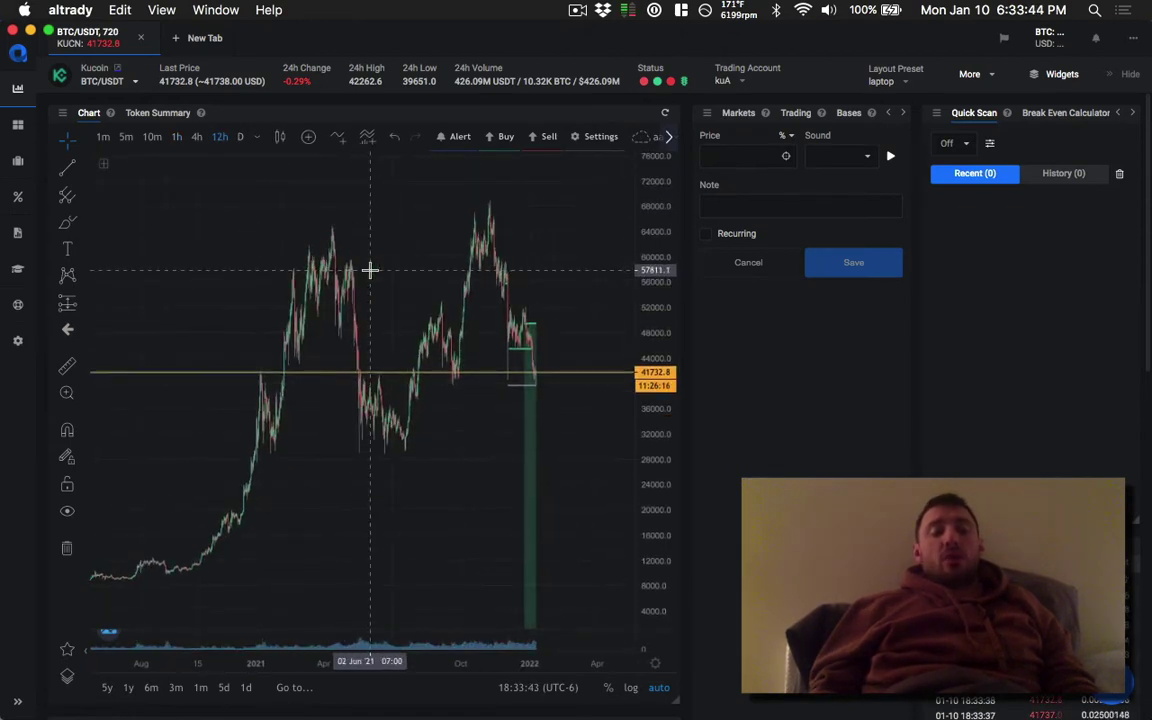
click(236, 140)
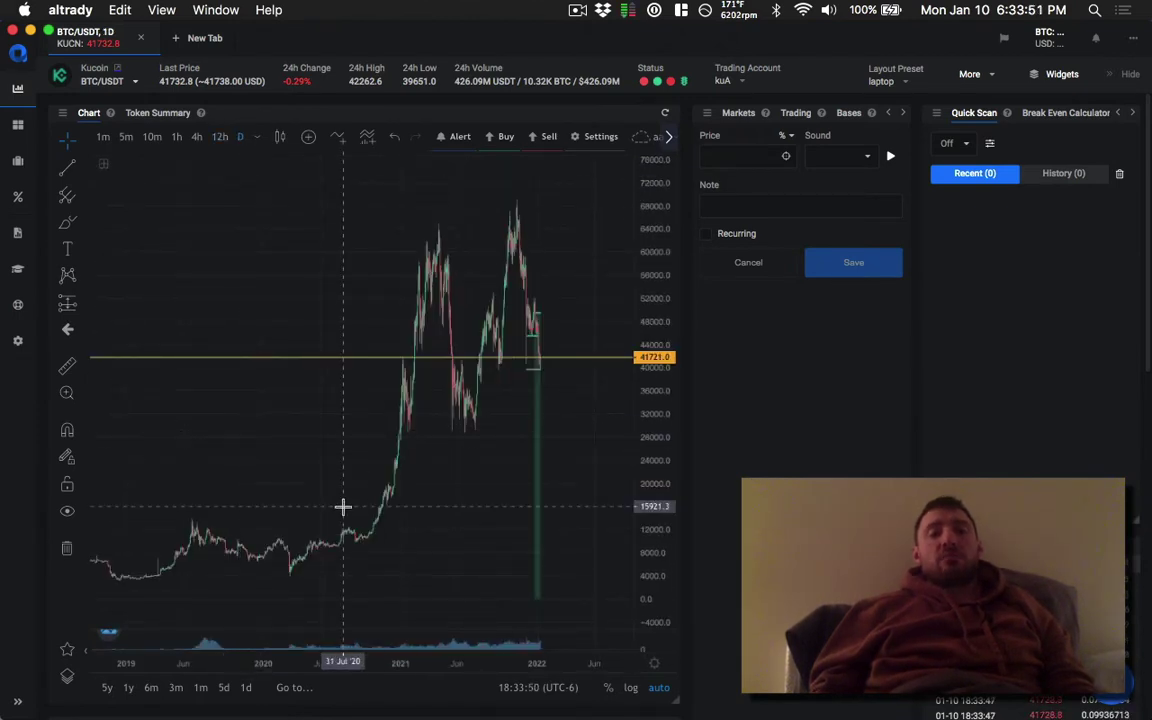
click(220, 137)
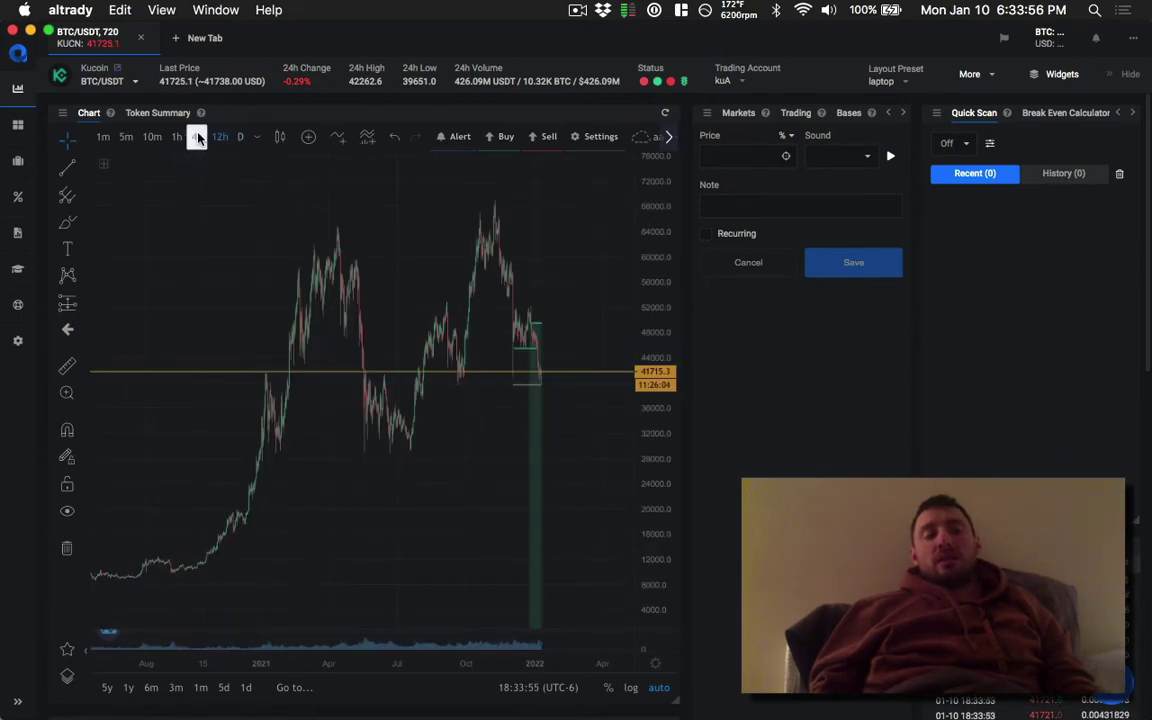
click(199, 139)
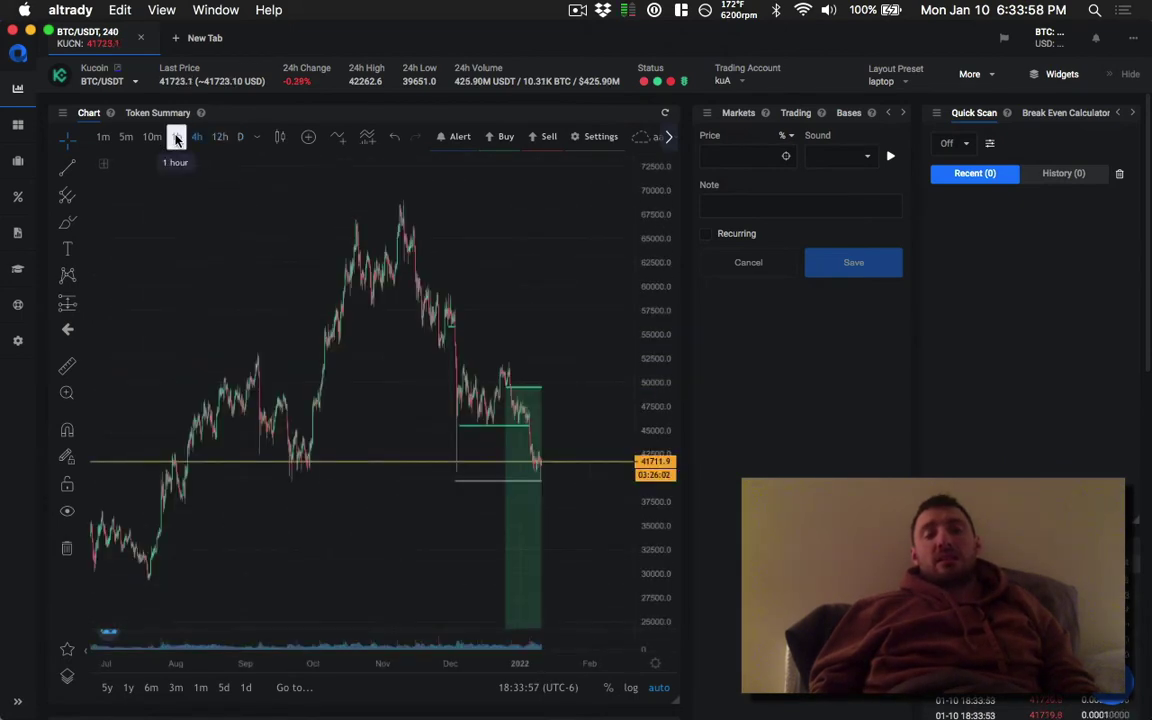
click(176, 140)
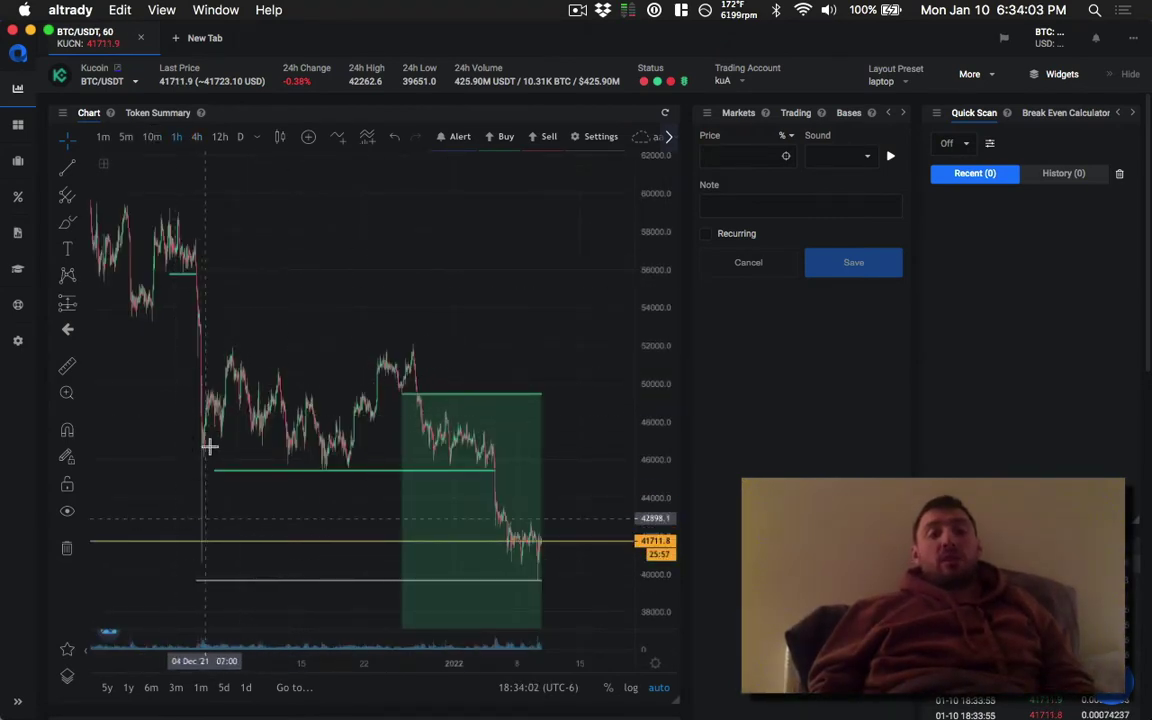
click(738, 113)
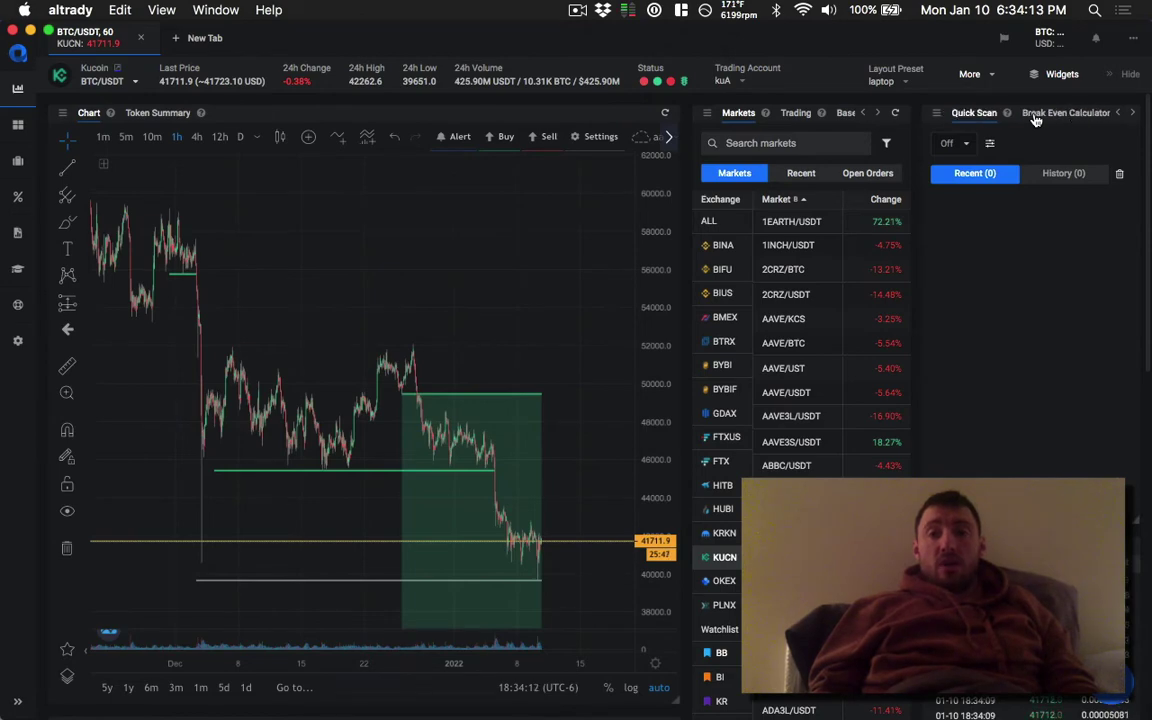
In Quick Scan filter settings, set a 15-minute timeframe and name the filter 15.
click(965, 146)
click(967, 148)
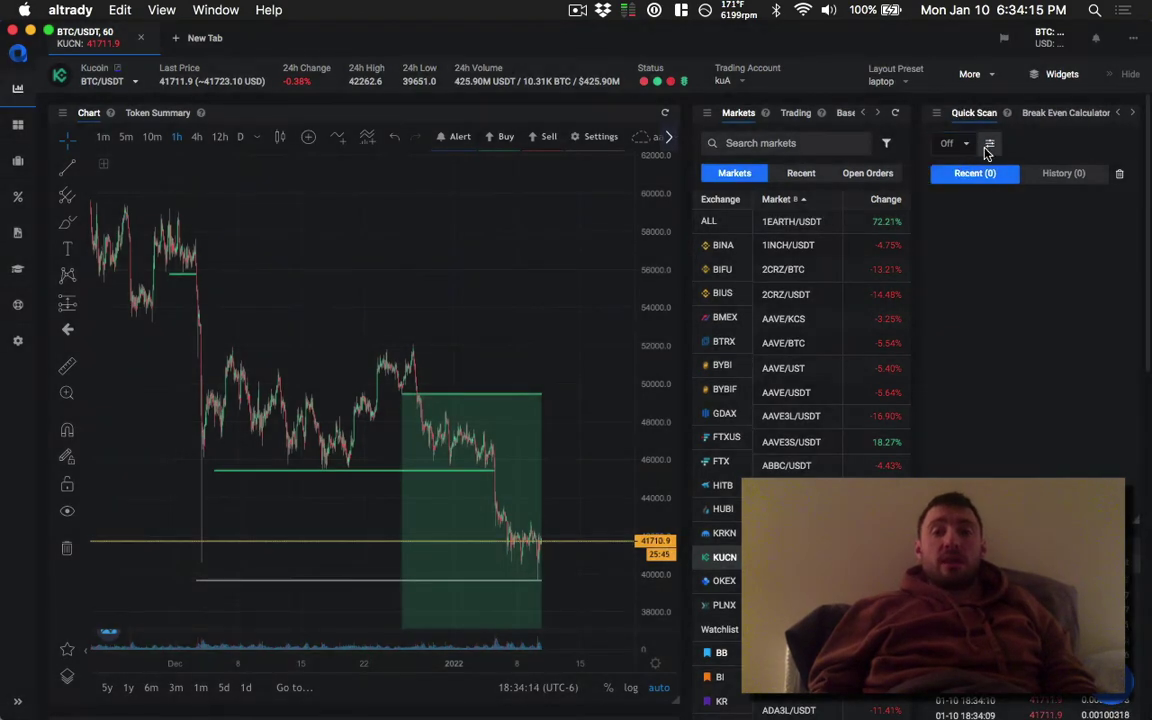
click(989, 145)
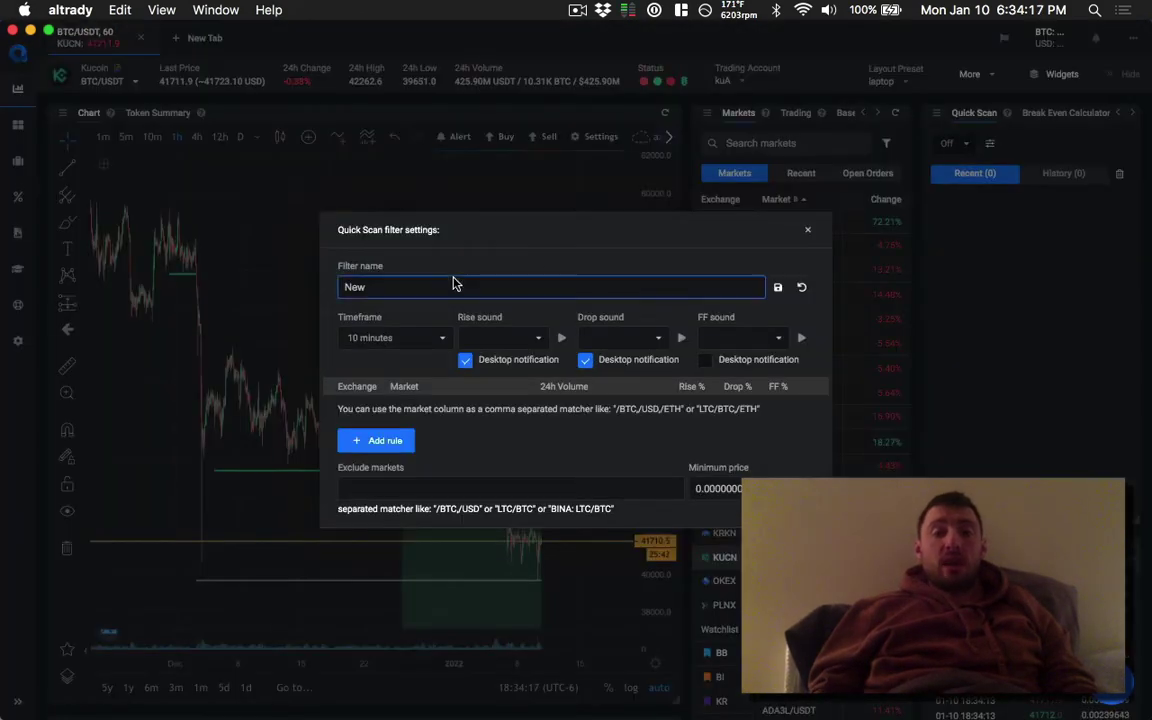
click(433, 338)
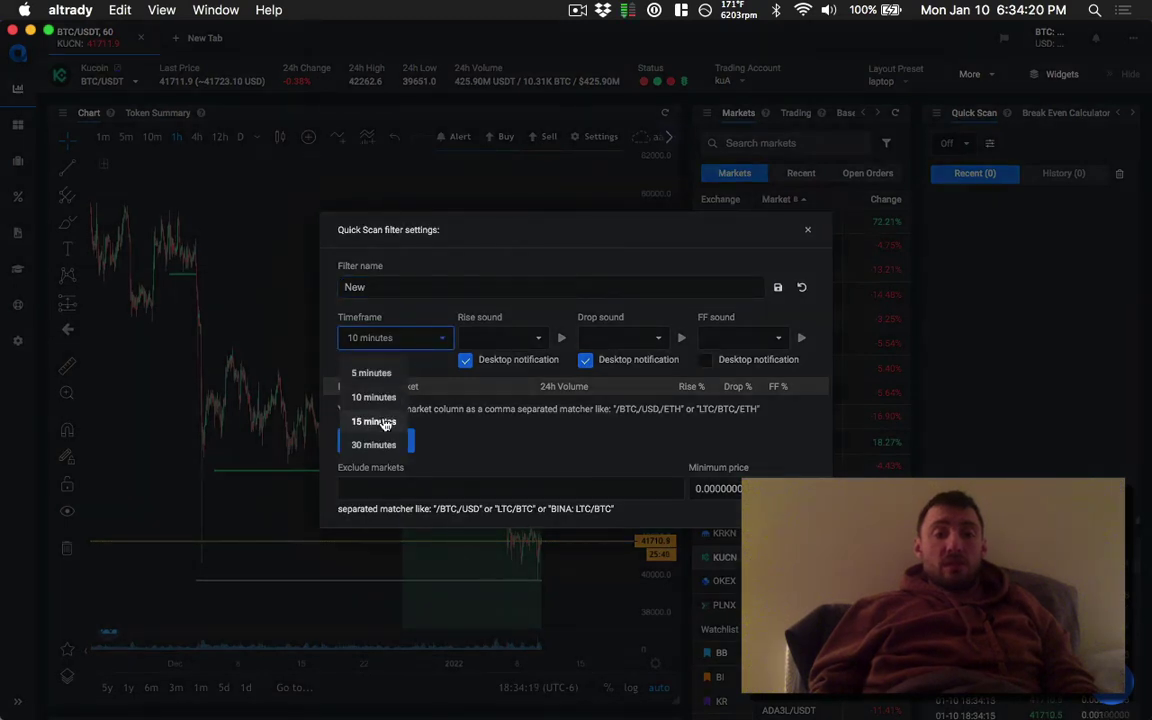
click(391, 419)
double_click(380, 289)
text(15)
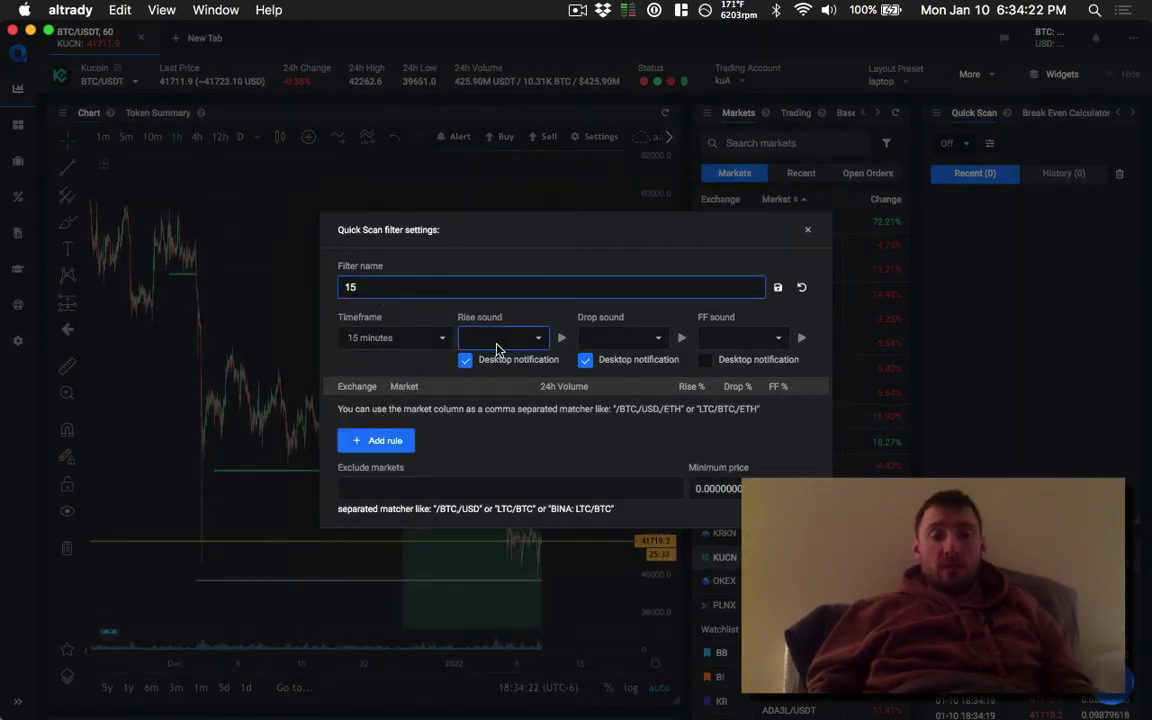
Enable FF desktop notifications, pick sounds Alert 7, 8 and 6, and save preset 15.
click(705, 361)
click(530, 337)
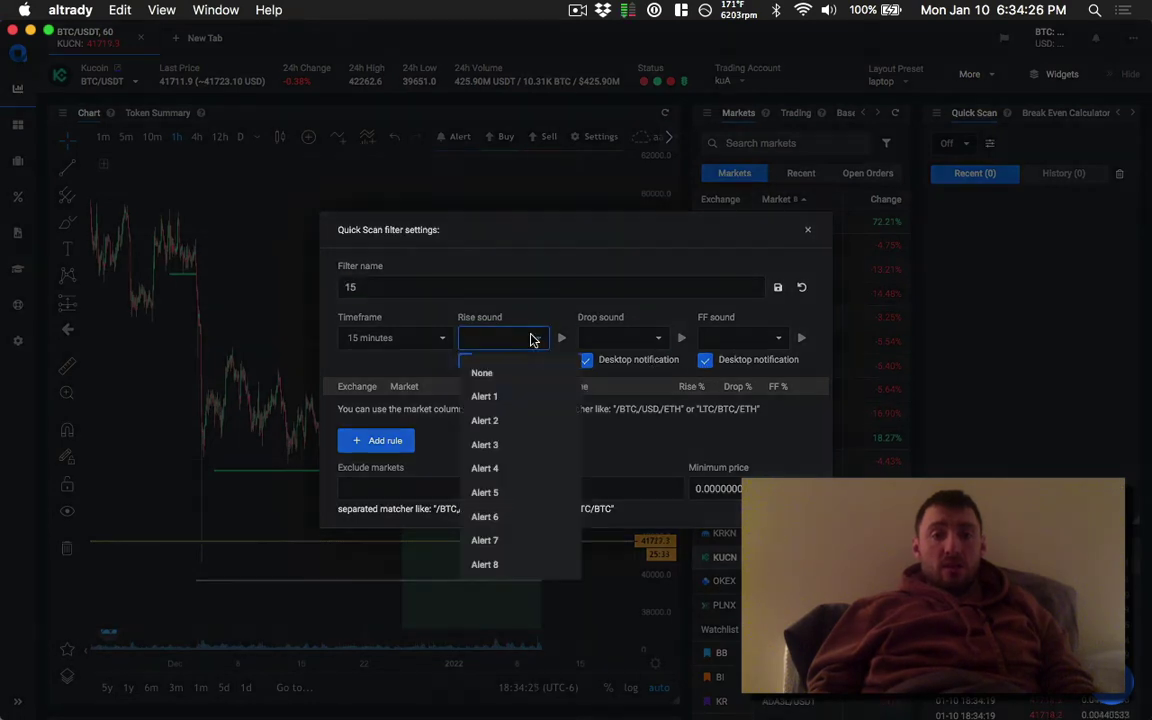
click(528, 541)
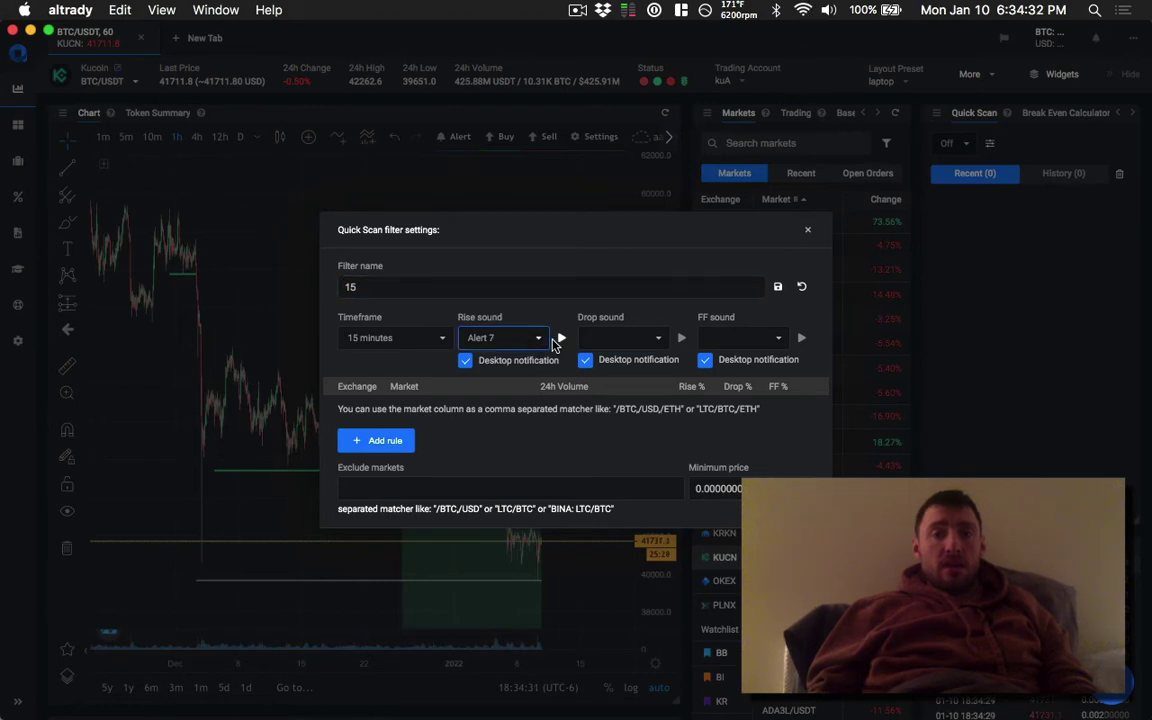
click(612, 340)
click(622, 564)
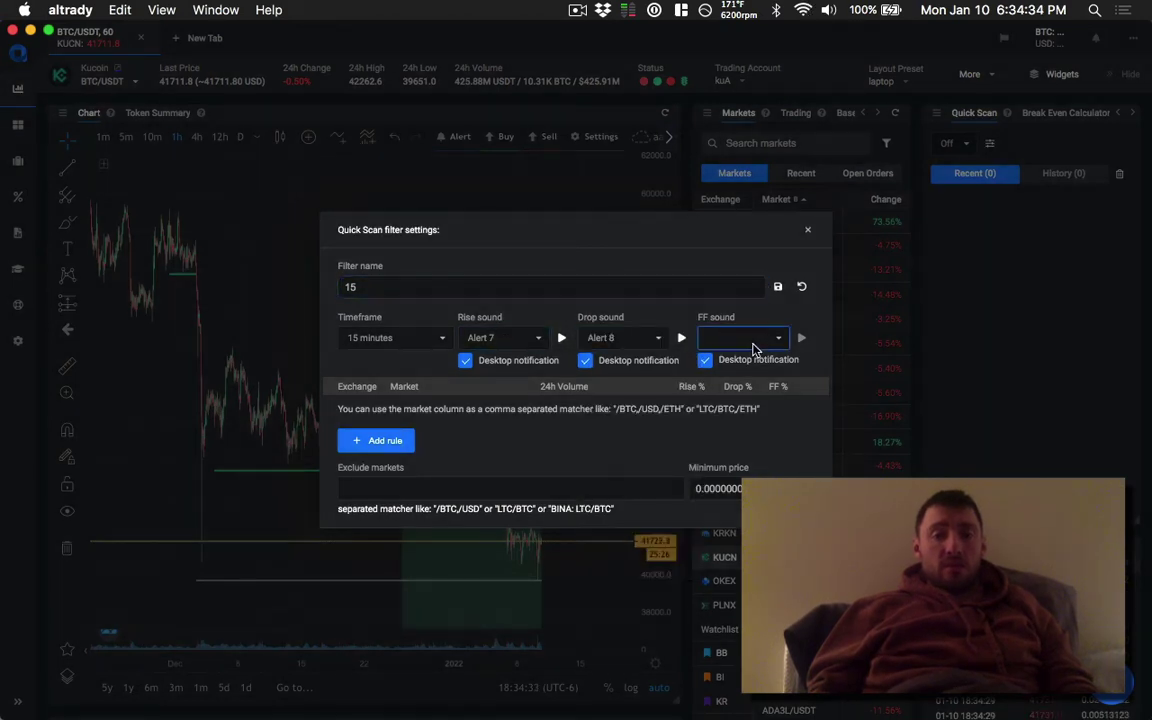
click(750, 340)
click(724, 516)
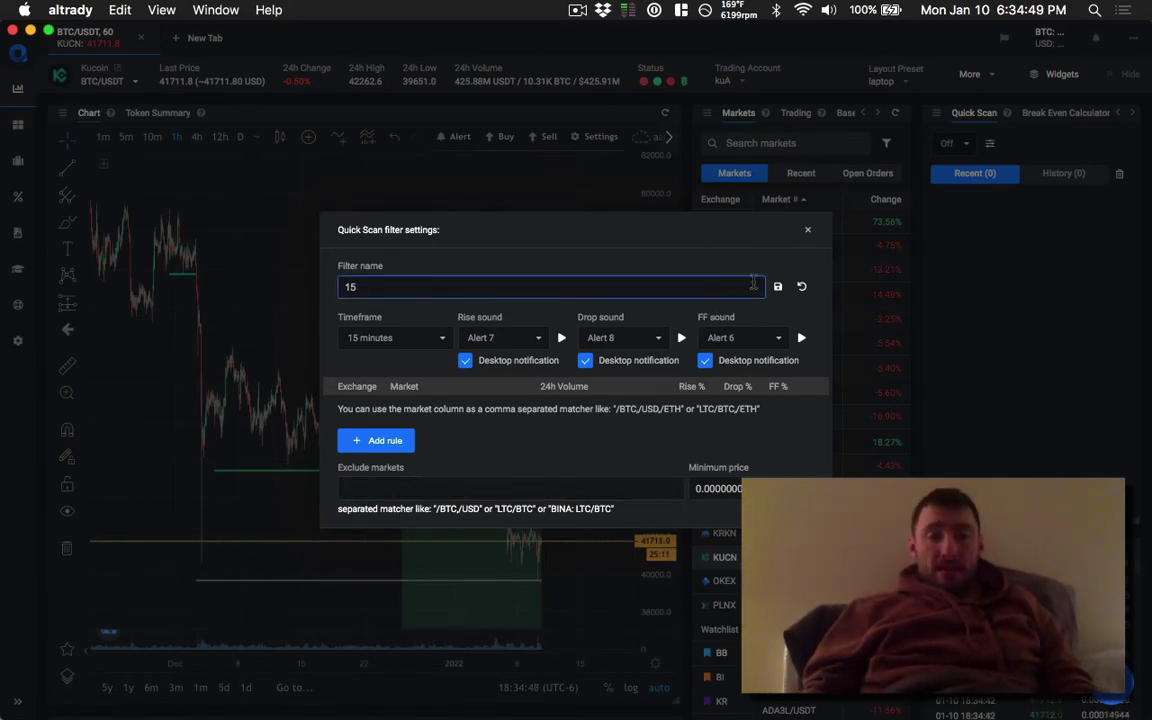
click(778, 287)
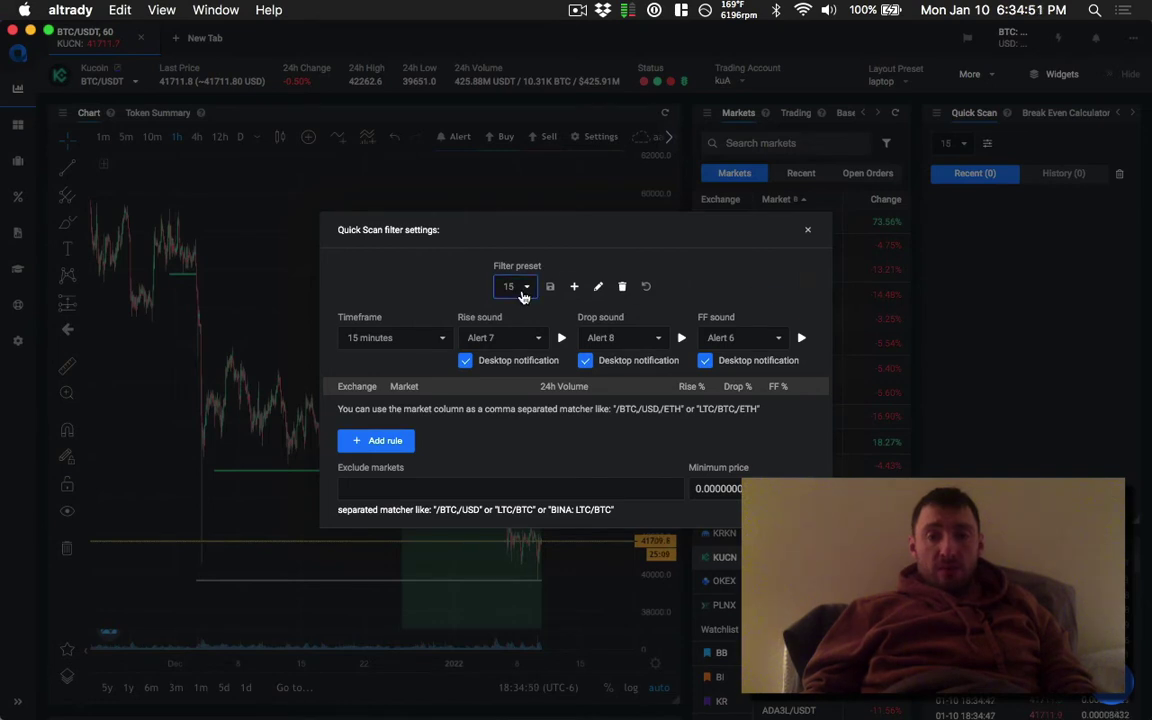
Create preset 10 with a 10-minute timeframe and a market rule, and save it.
click(574, 287)
text(10)
click(442, 337)
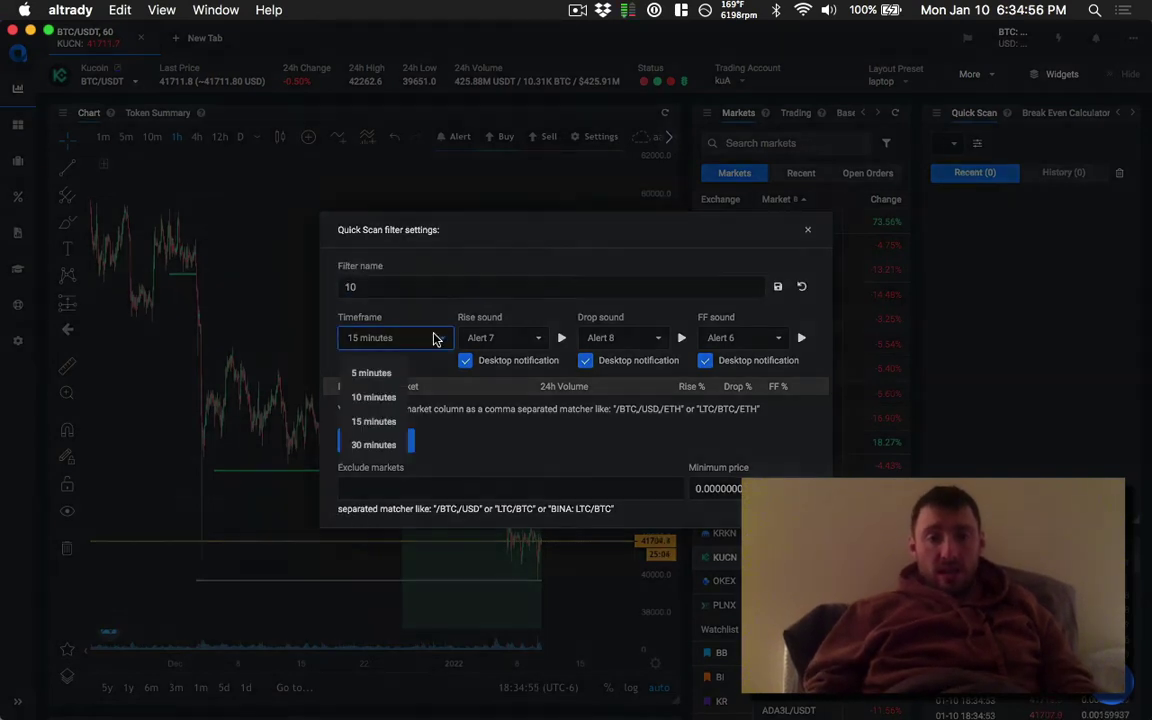
click(390, 397)
click(733, 289)
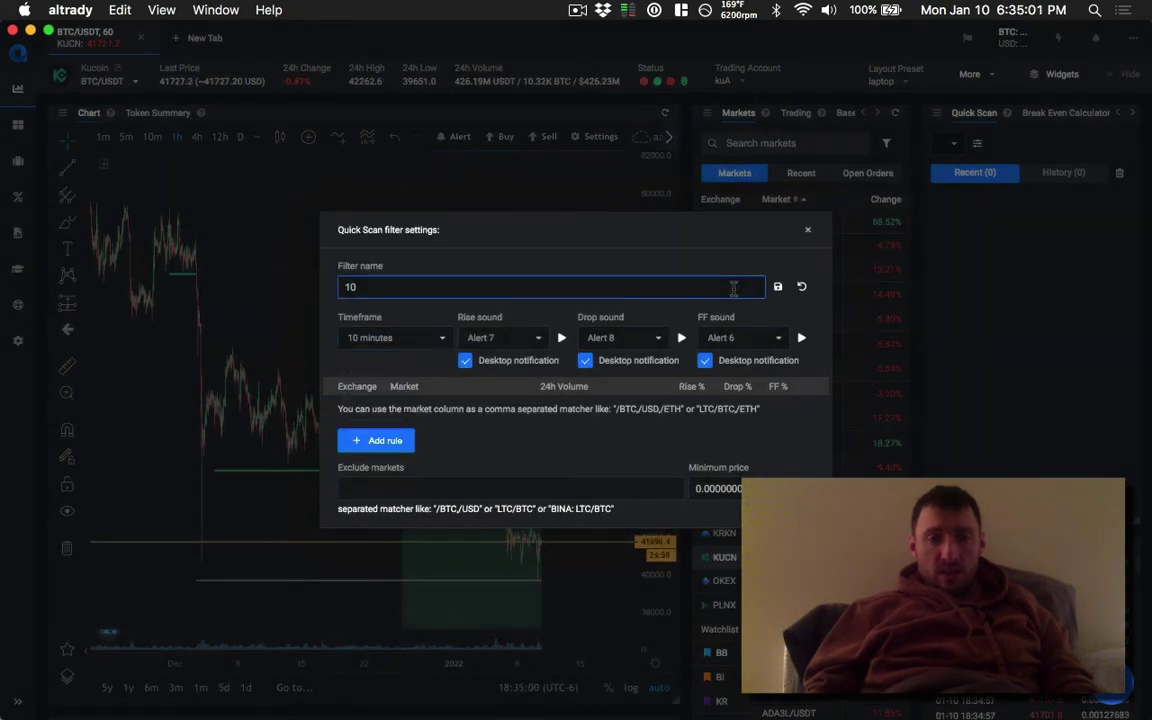
click(384, 446)
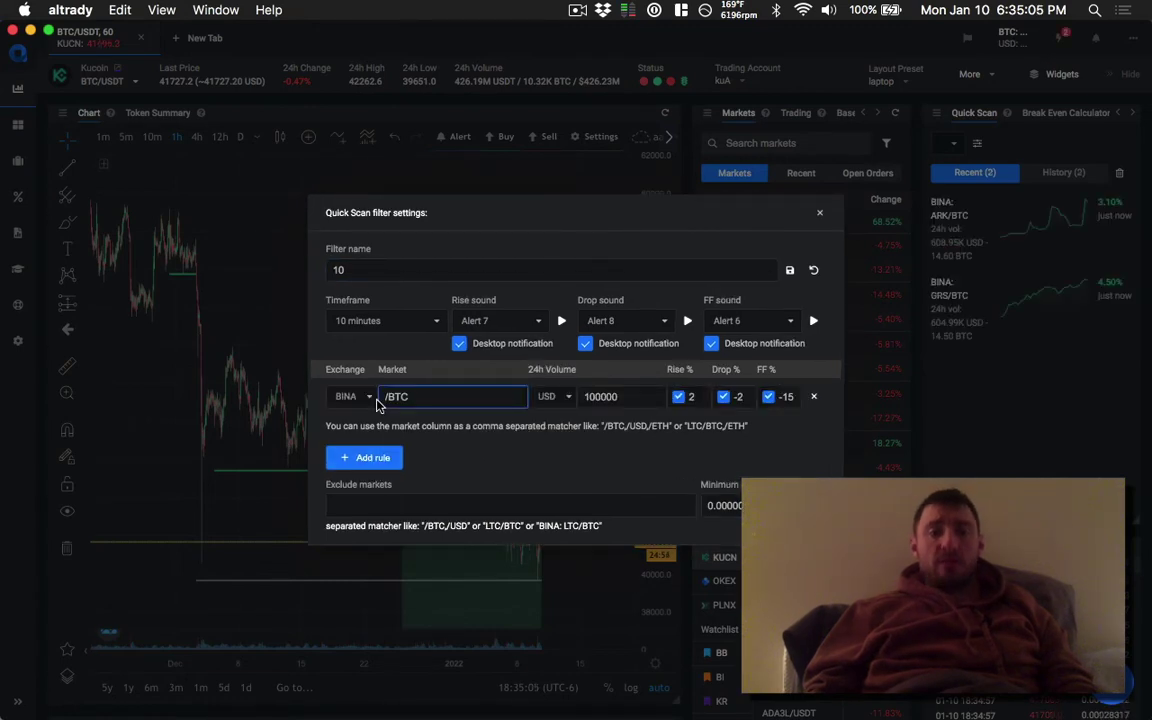
click(790, 270)
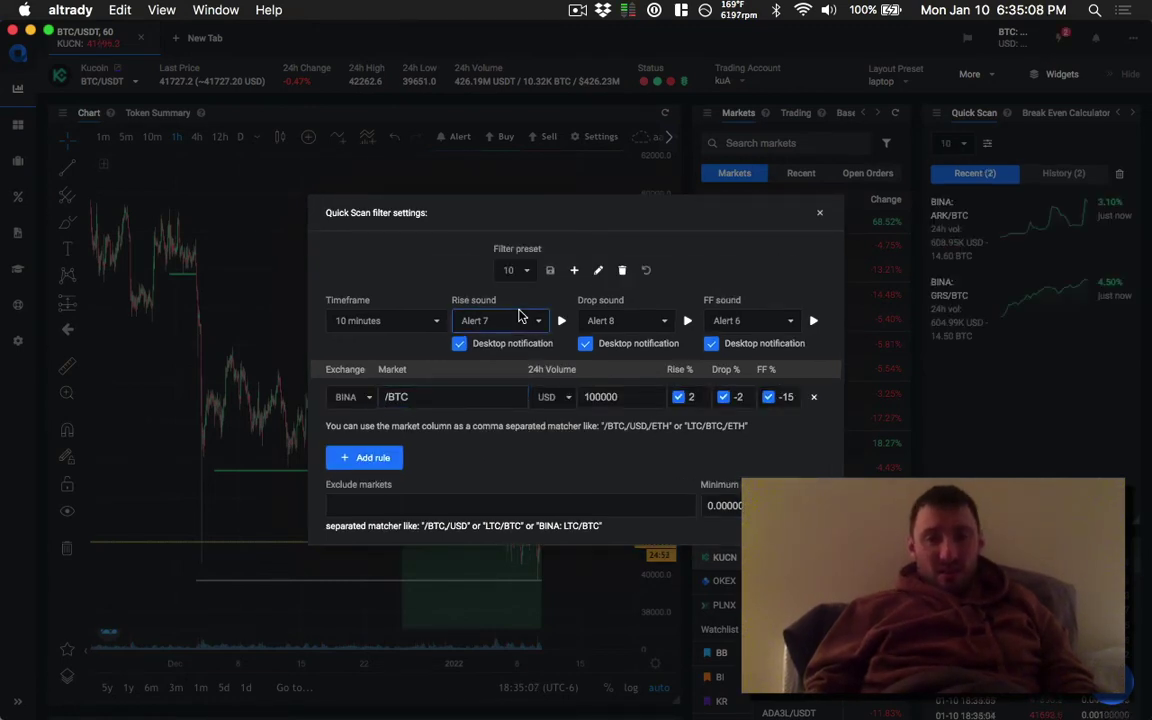
Set the rule's exchange to KUCN and its market pattern to /USDT.
click(368, 400)
scroll(352, 590, down, 5)
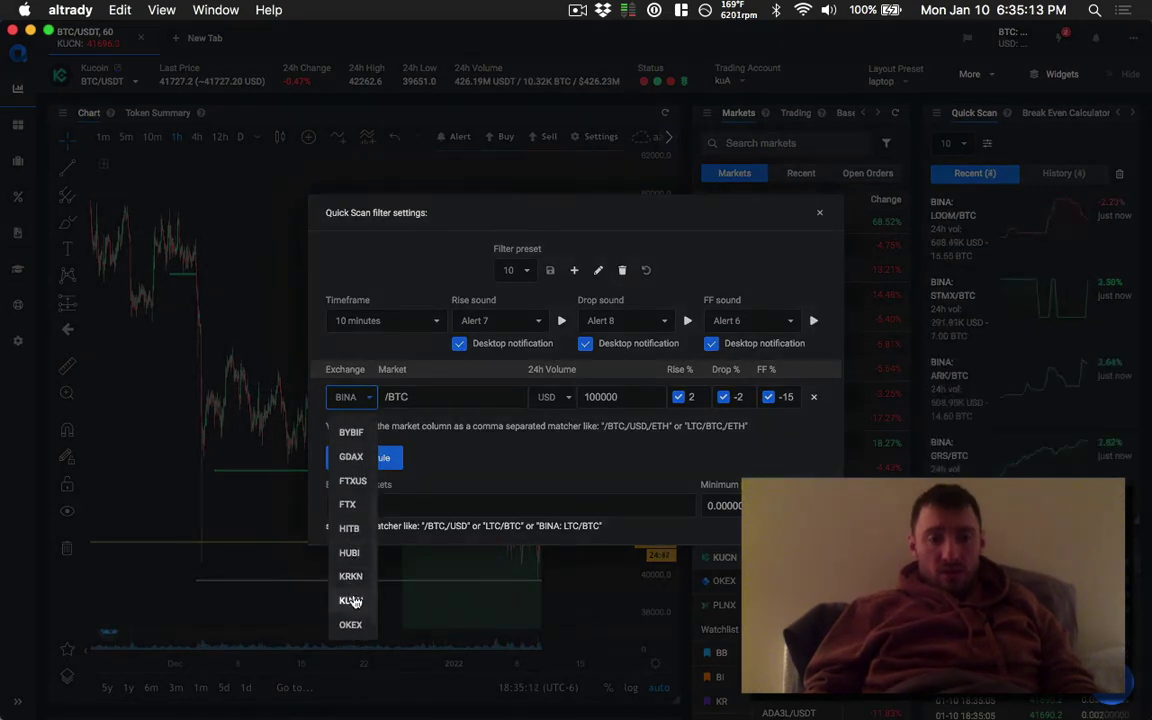
click(352, 598)
click(408, 397)
double_click(397, 397)
text(USDT)
Give the rule volume 0, rise 10%, drop -10% and FF 17.
click(600, 397)
double_click(612, 397)
key(BackSpace)
text(0)
key(Tab)
key(BackSpace)
text(10)
key(Tab)
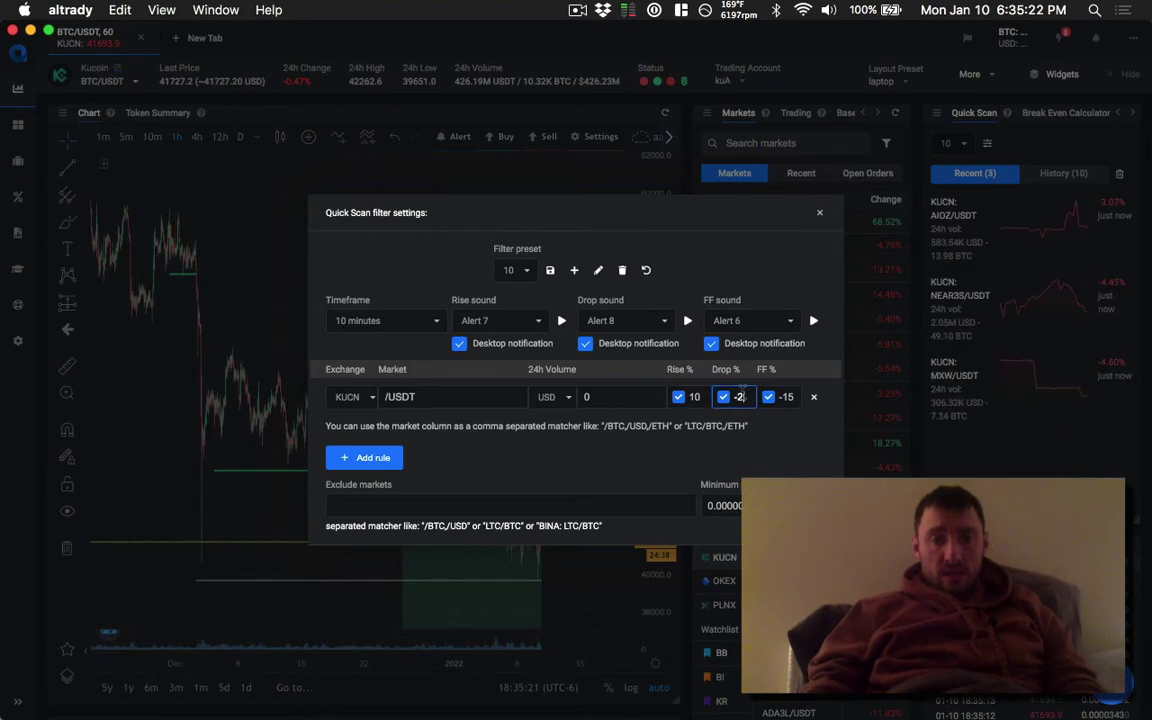
text(-10)
double_click(788, 397)
text(17)
Switch back to preset 15 and add a KUCN /USDT market rule.
click(526, 273)
click(528, 276)
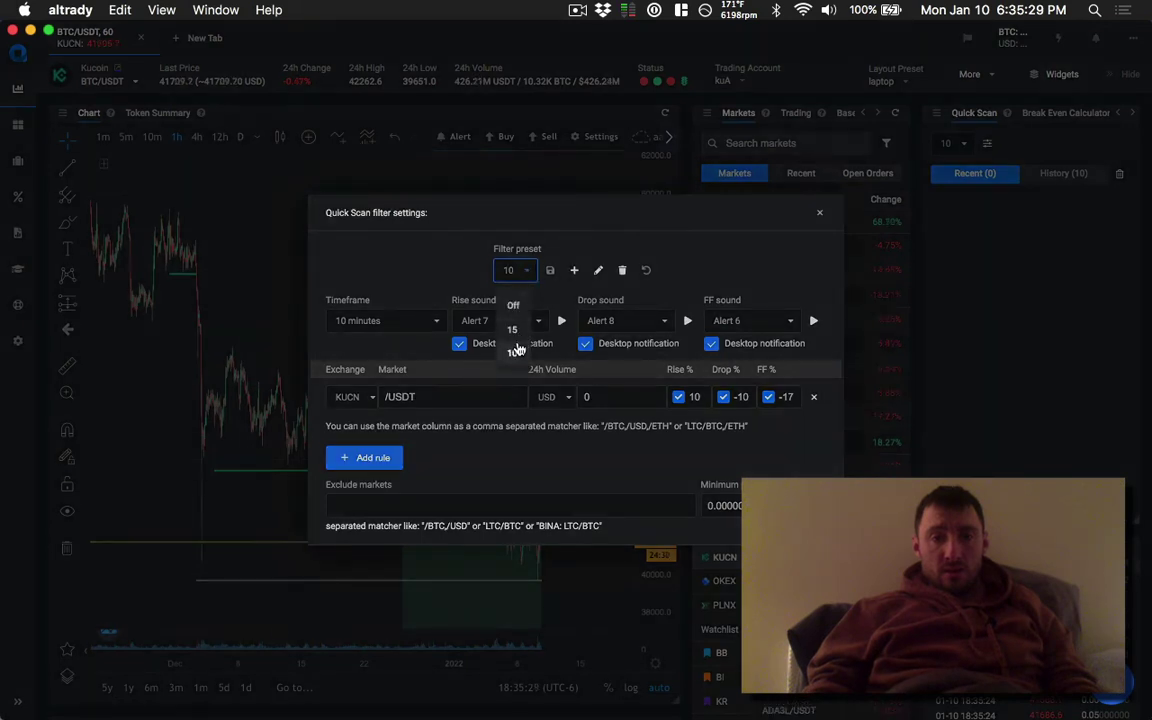
click(517, 341)
click(380, 443)
click(352, 397)
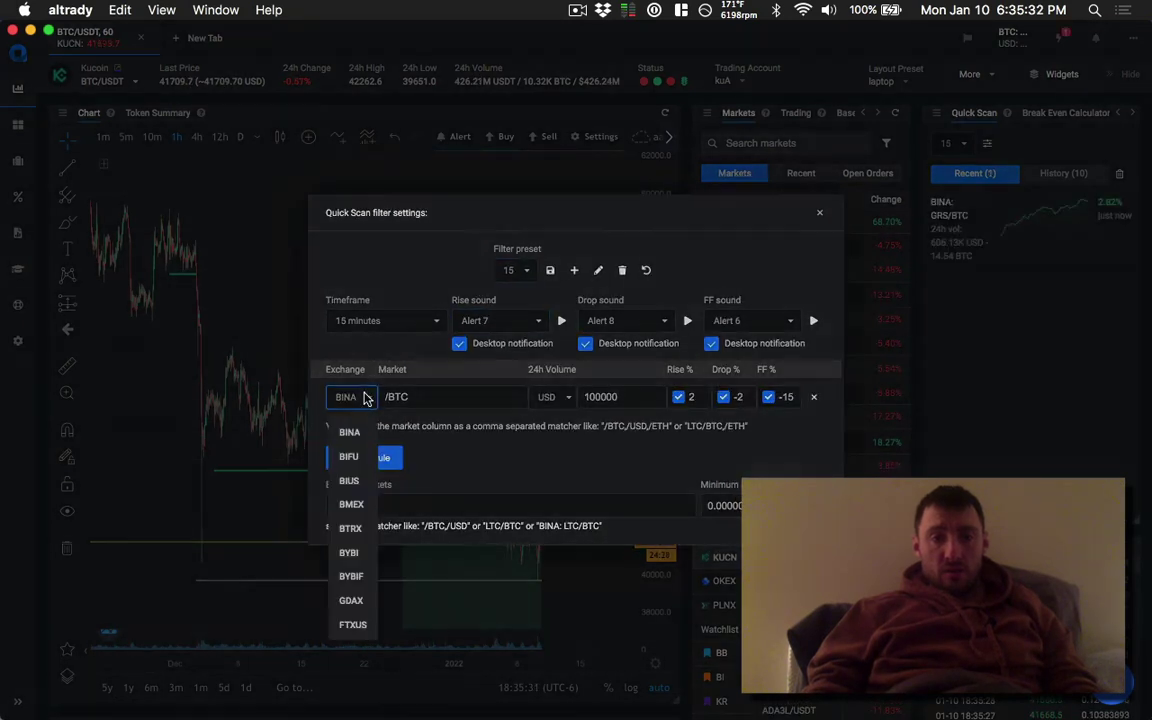
scroll(370, 573, down, 4)
click(370, 577)
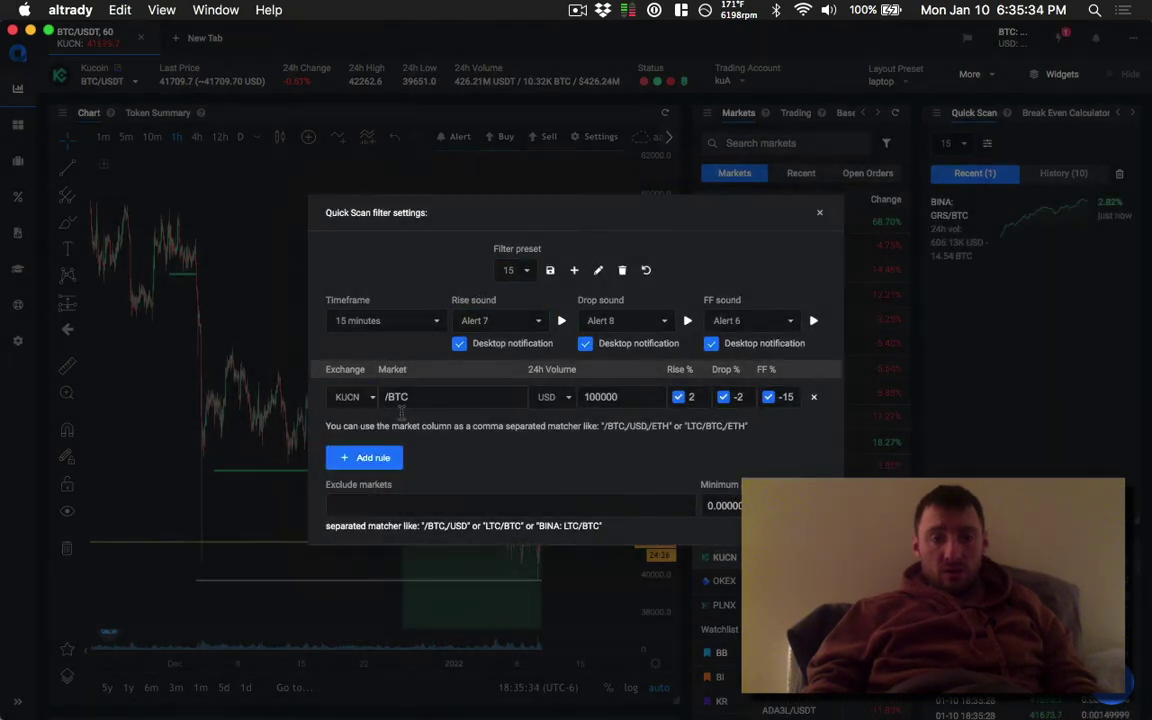
click(417, 396)
key(BackSpace)
key(BackSpace)
key(BackSpace)
text(USDT)
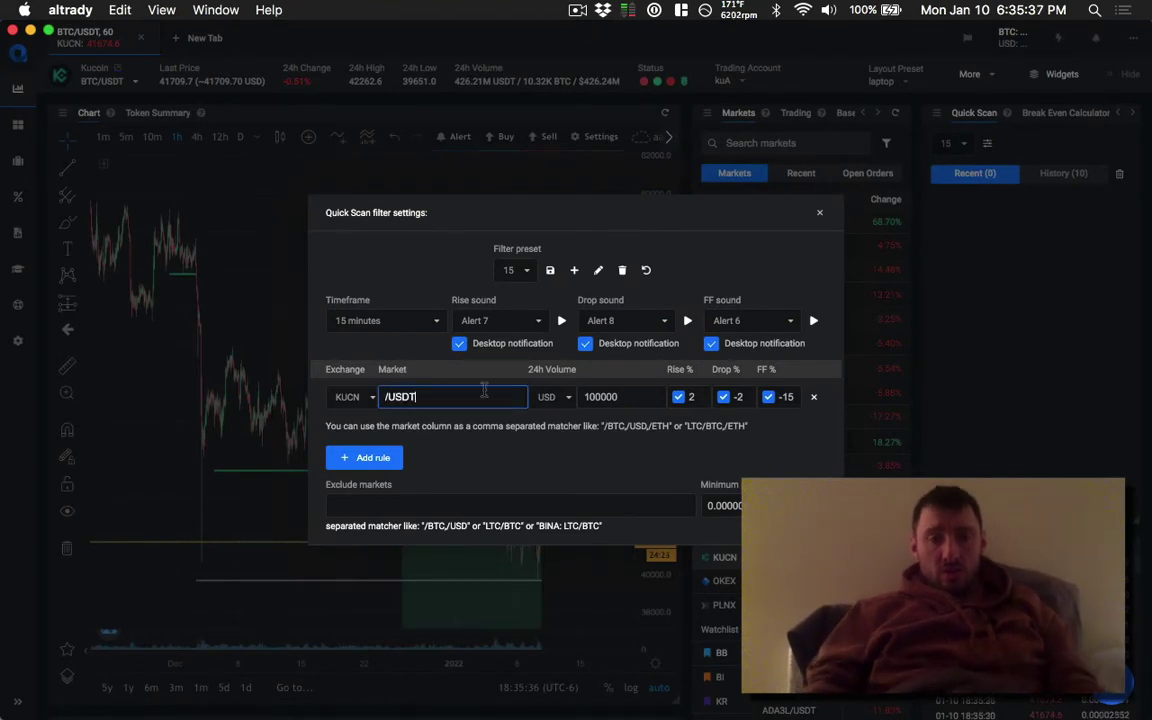
Set the preset 15 rule to volume 0, rise 10, drop -10, FF -17 and save.
drag(617, 397, 571, 397)
text(0)
key(Tab)
text(10)
key(Tab)
text(-10)
key(Tab)
click(790, 396)
key(BackSpace)
text(7)
click(552, 270)
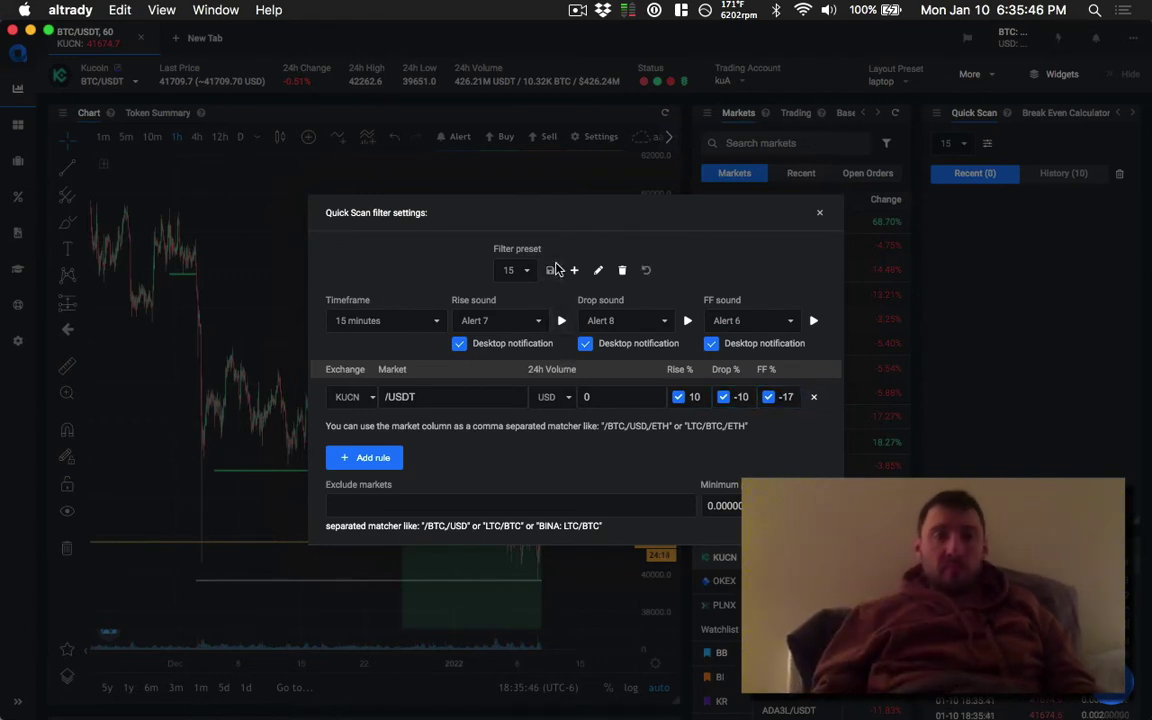
Close Quick Scan settings and turn on the Base Scanner filters from the Bases list.
click(820, 216)
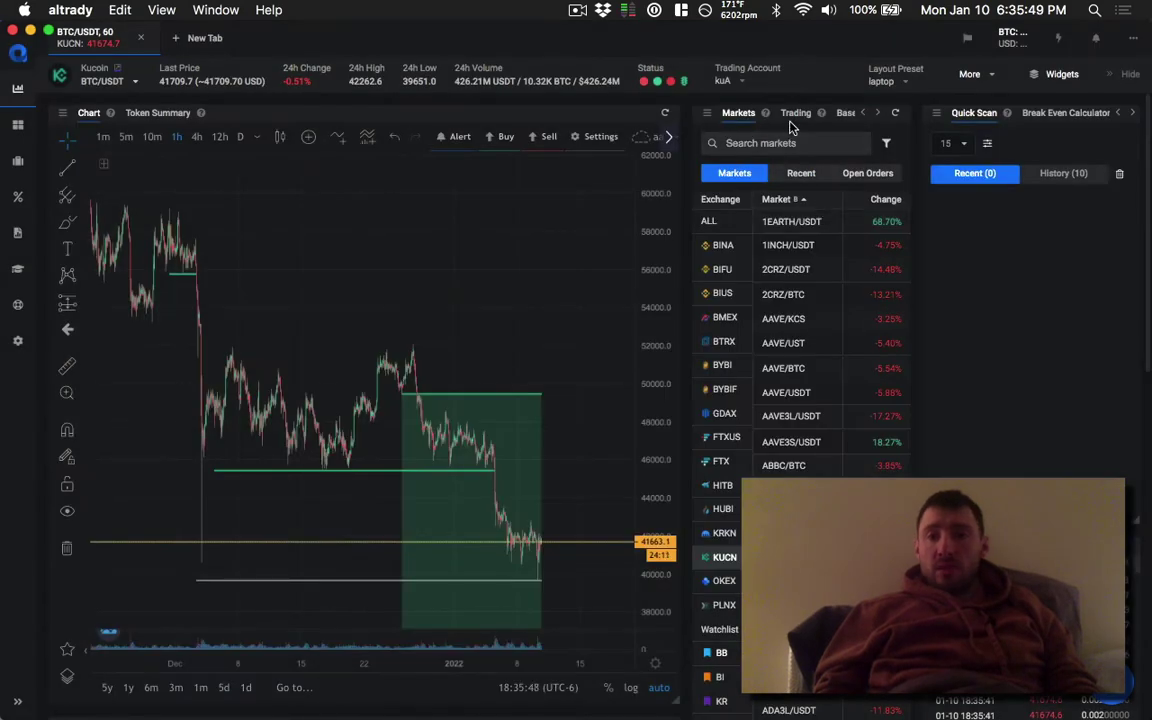
click(843, 113)
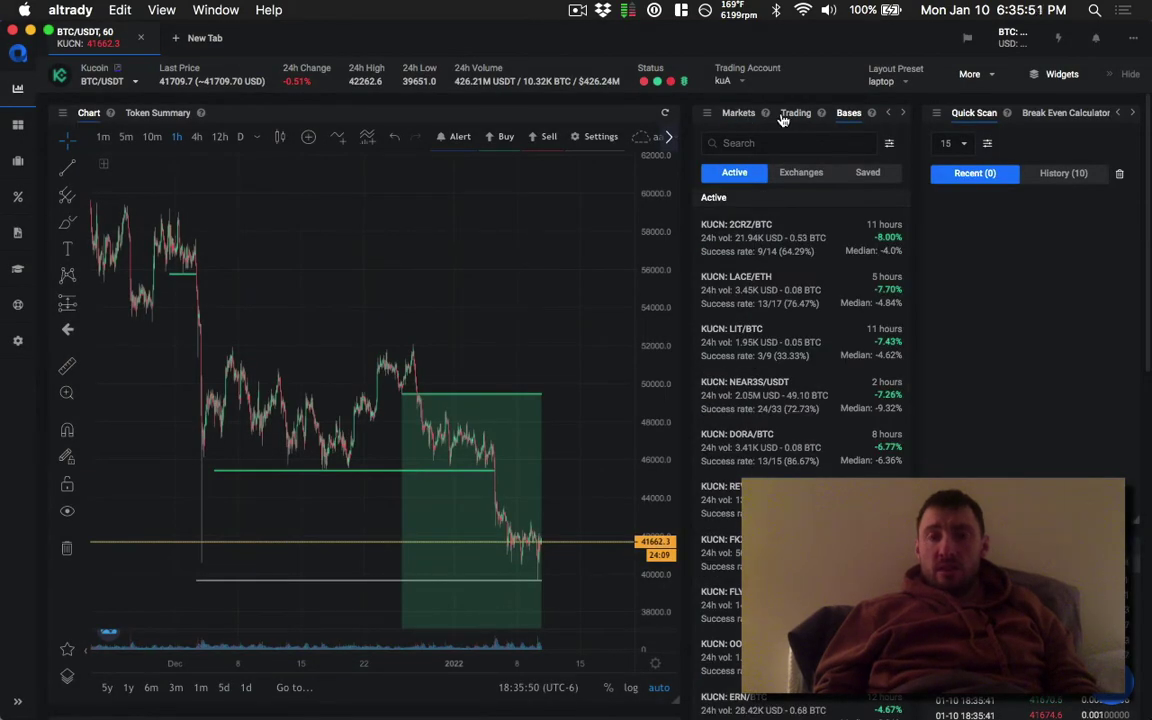
click(890, 146)
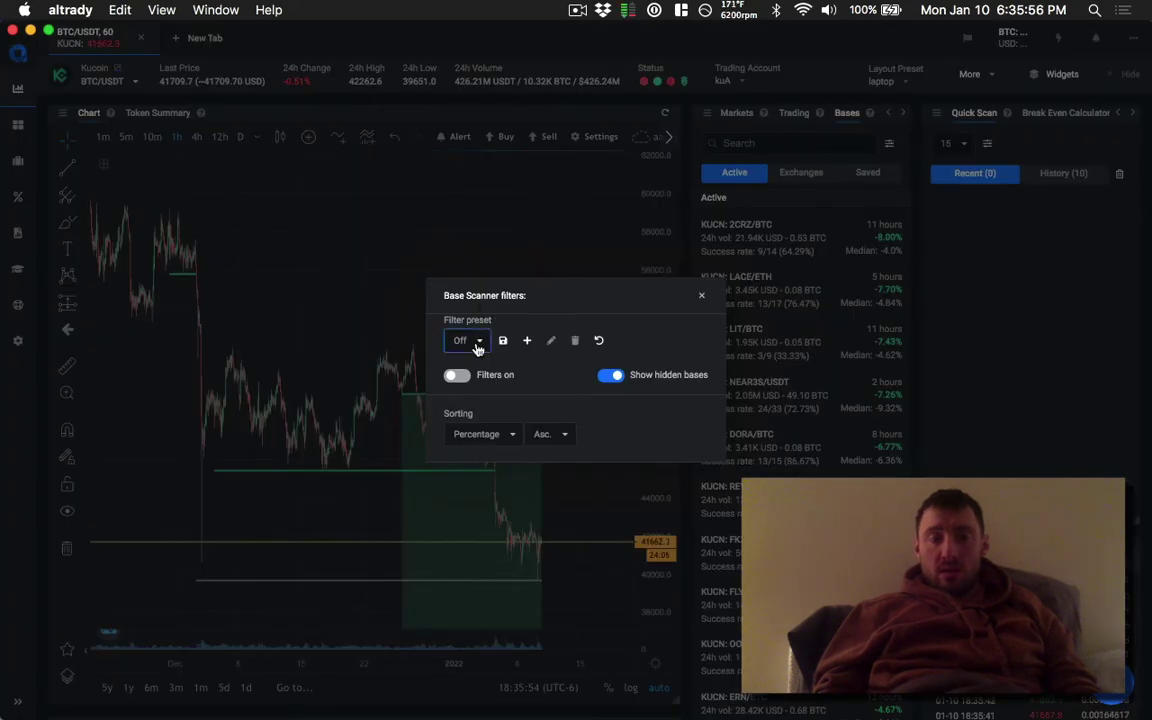
click(456, 376)
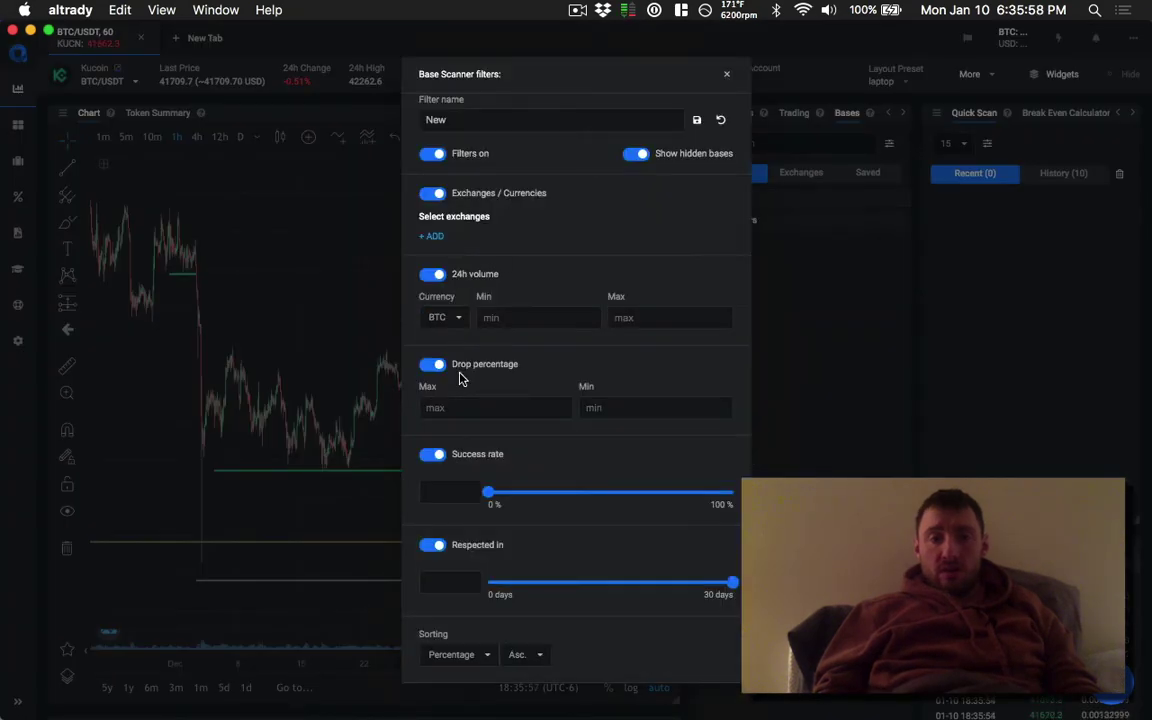
Hide hidden bases and disable the 24h volume, drop, success rate and respected-in filters.
click(637, 155)
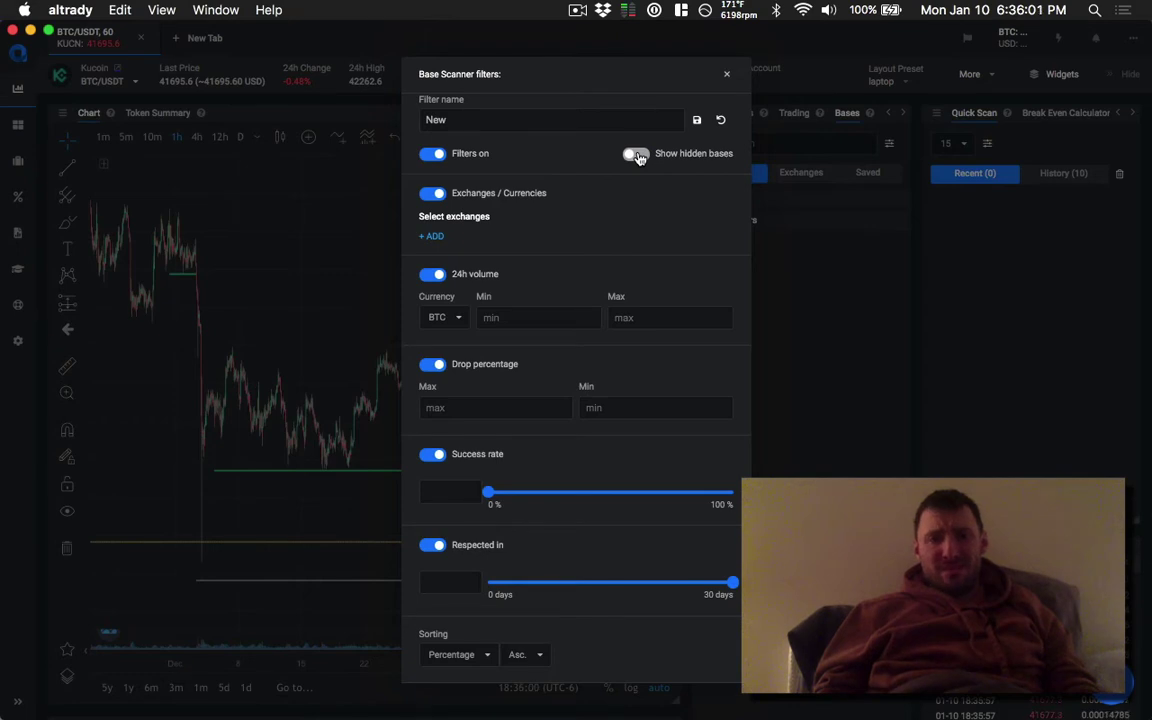
click(434, 273)
click(455, 339)
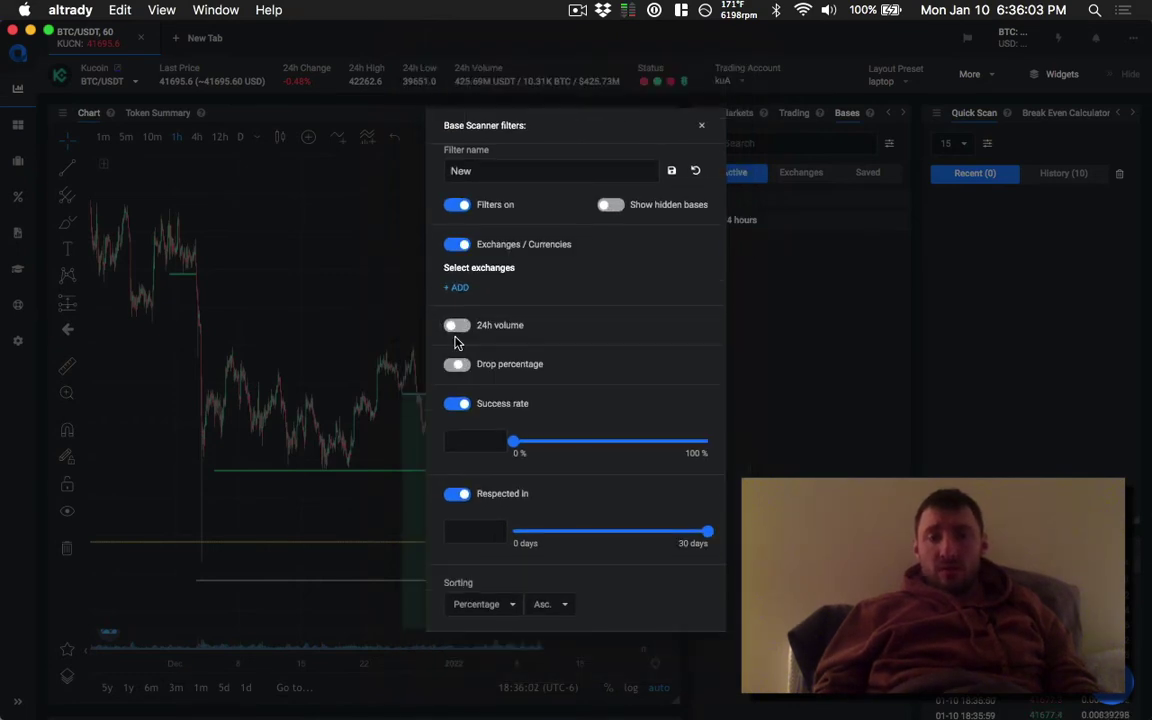
click(460, 405)
click(457, 470)
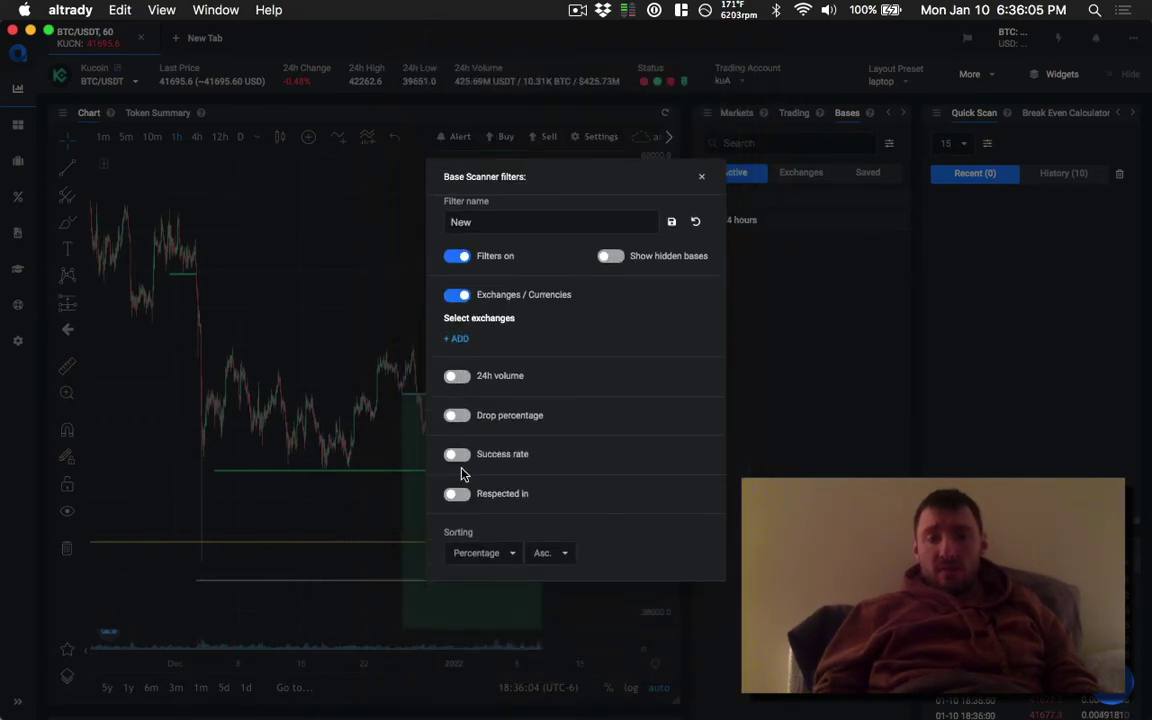
Add a KUCN exchange filter limited to USDT pairs.
click(462, 341)
click(476, 331)
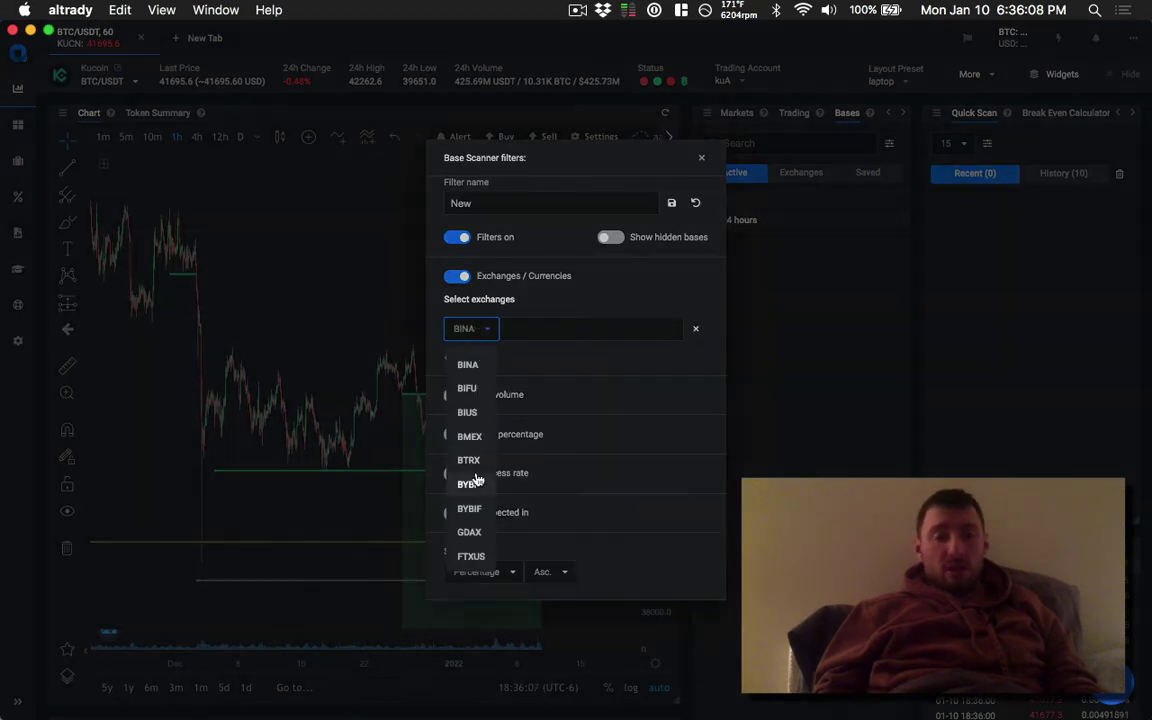
scroll(476, 483, down, 2)
scroll(478, 481, down, 2)
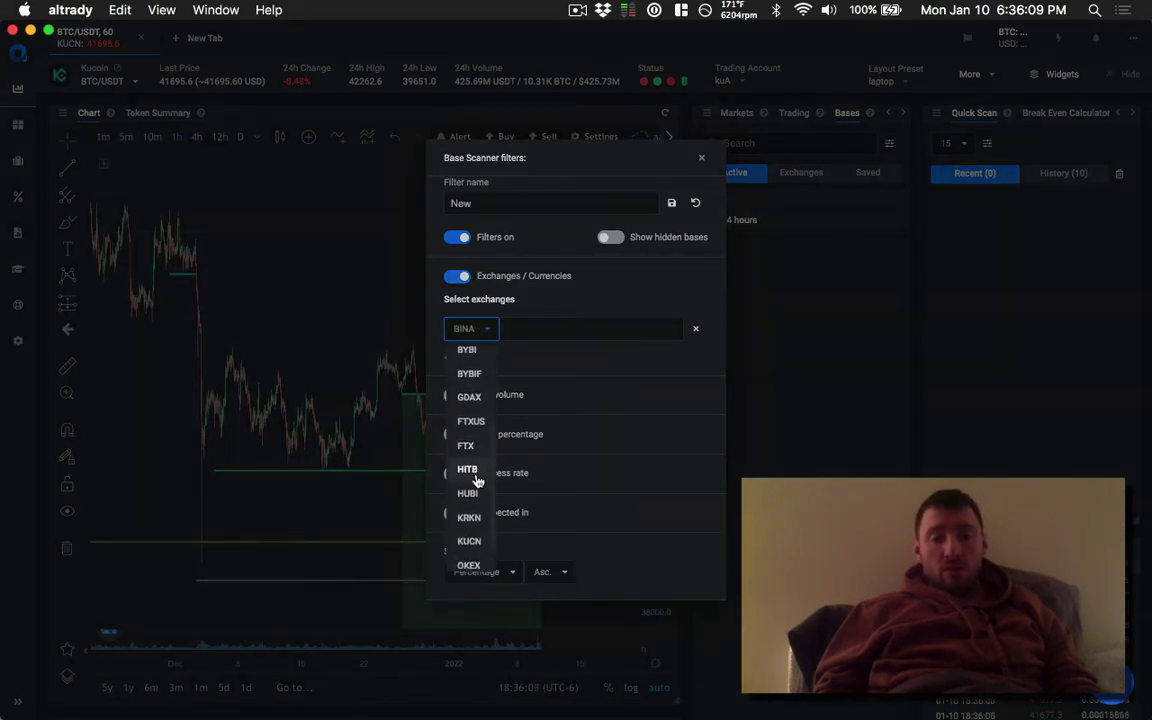
click(478, 540)
click(525, 327)
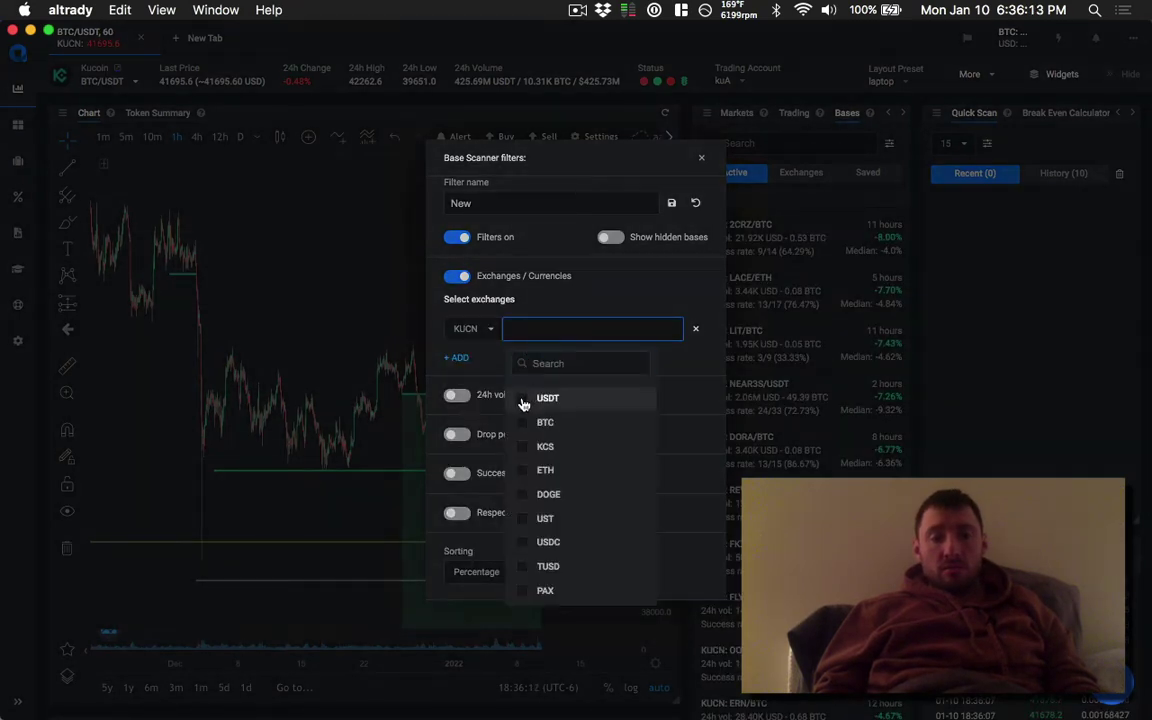
click(522, 398)
click(555, 310)
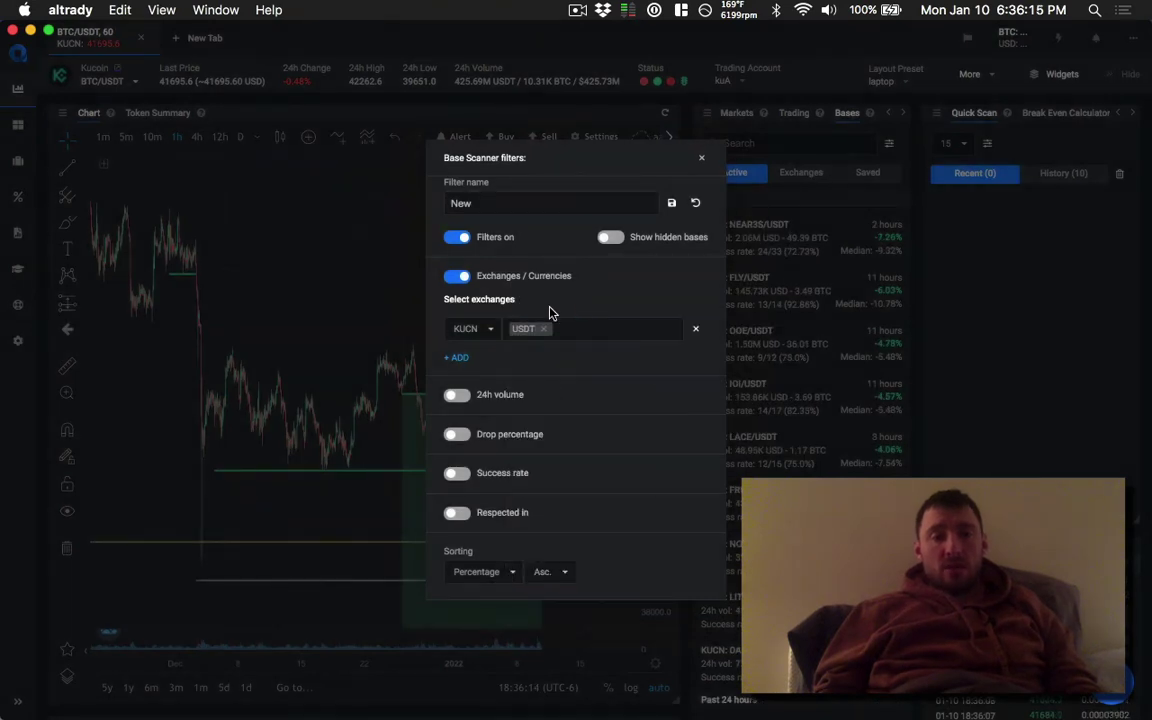
Save the filter preset and close the Base Scanner filters.
click(549, 203)
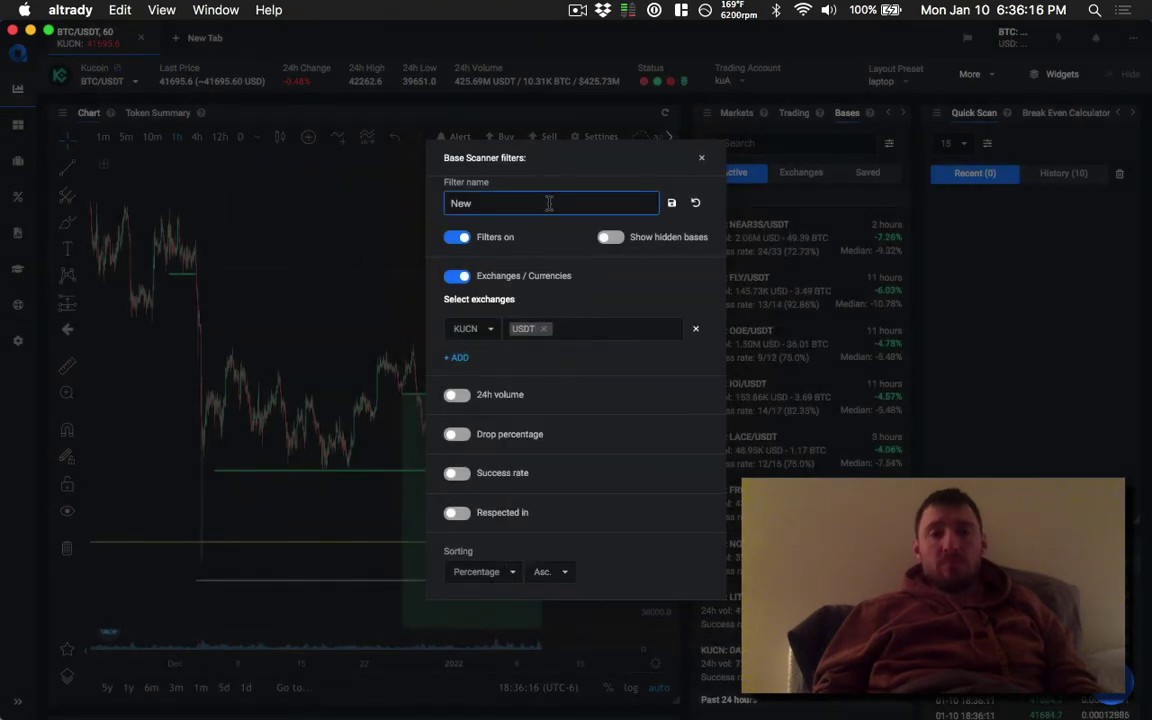
click(673, 206)
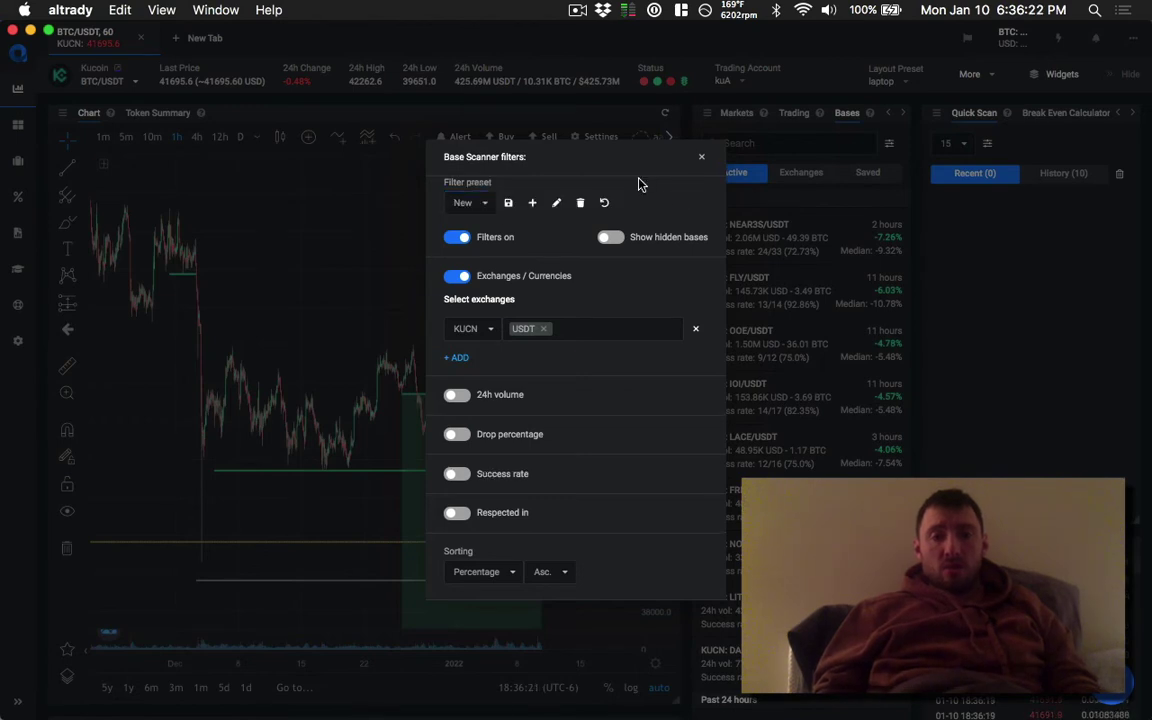
click(701, 157)
scroll(763, 244, down, 1)
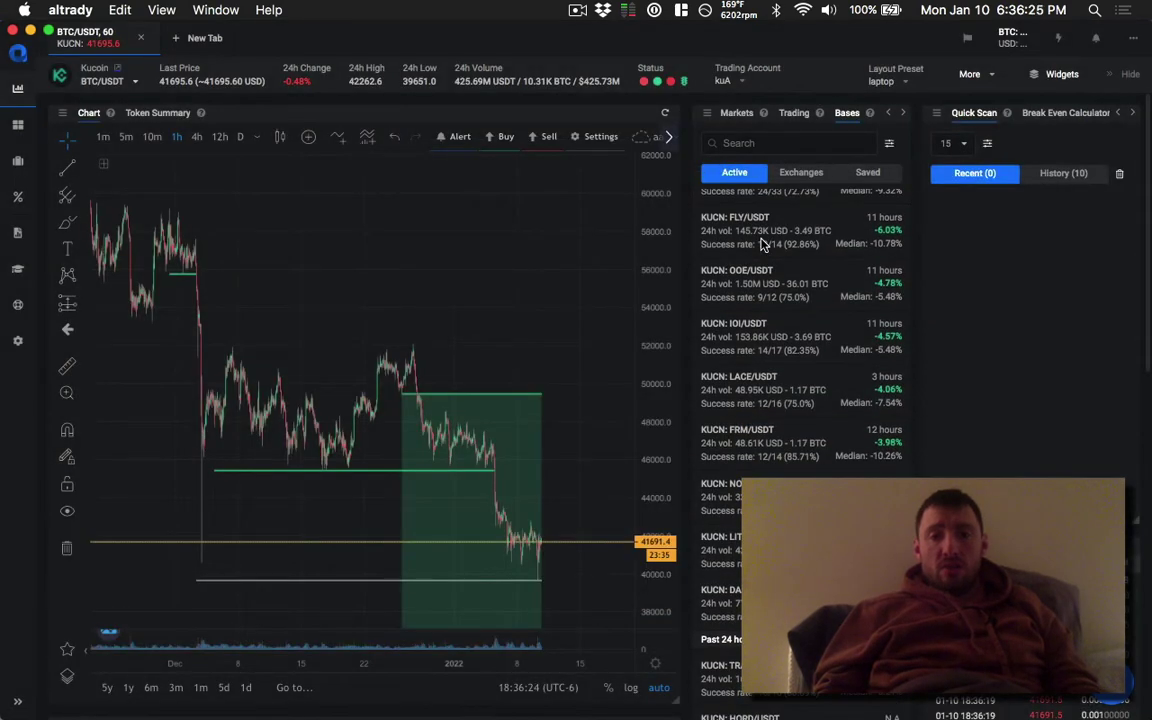
scroll(763, 244, up, 1)
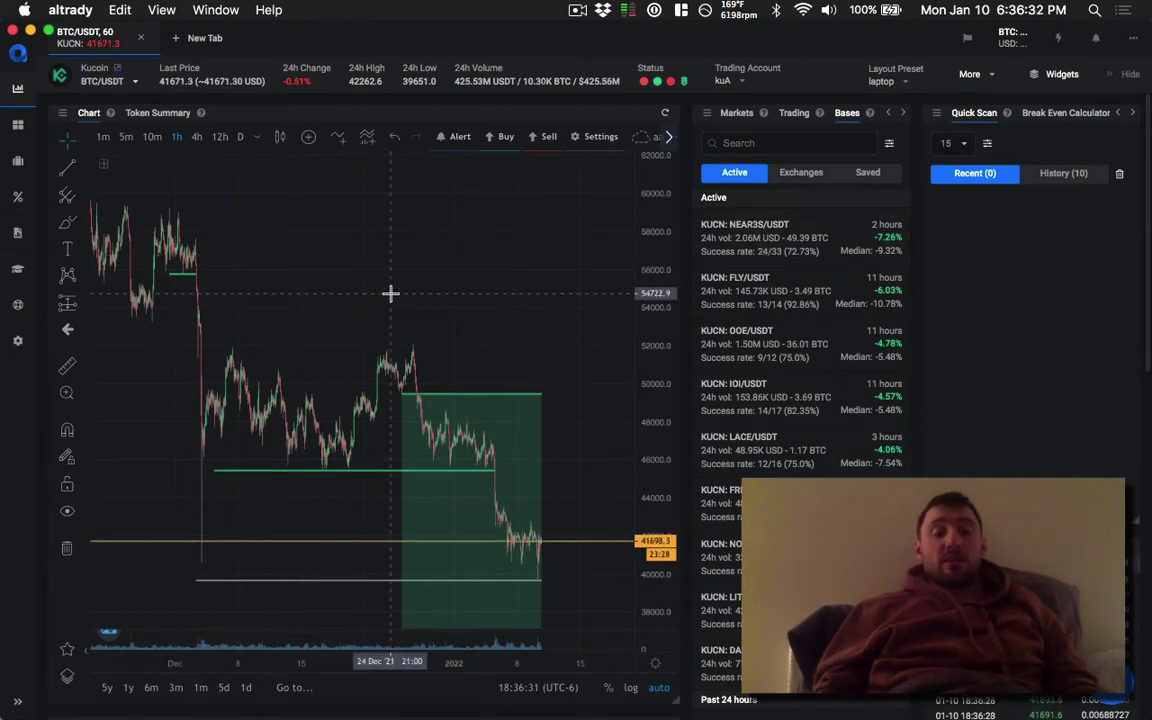
scroll(684, 280, down, 10)
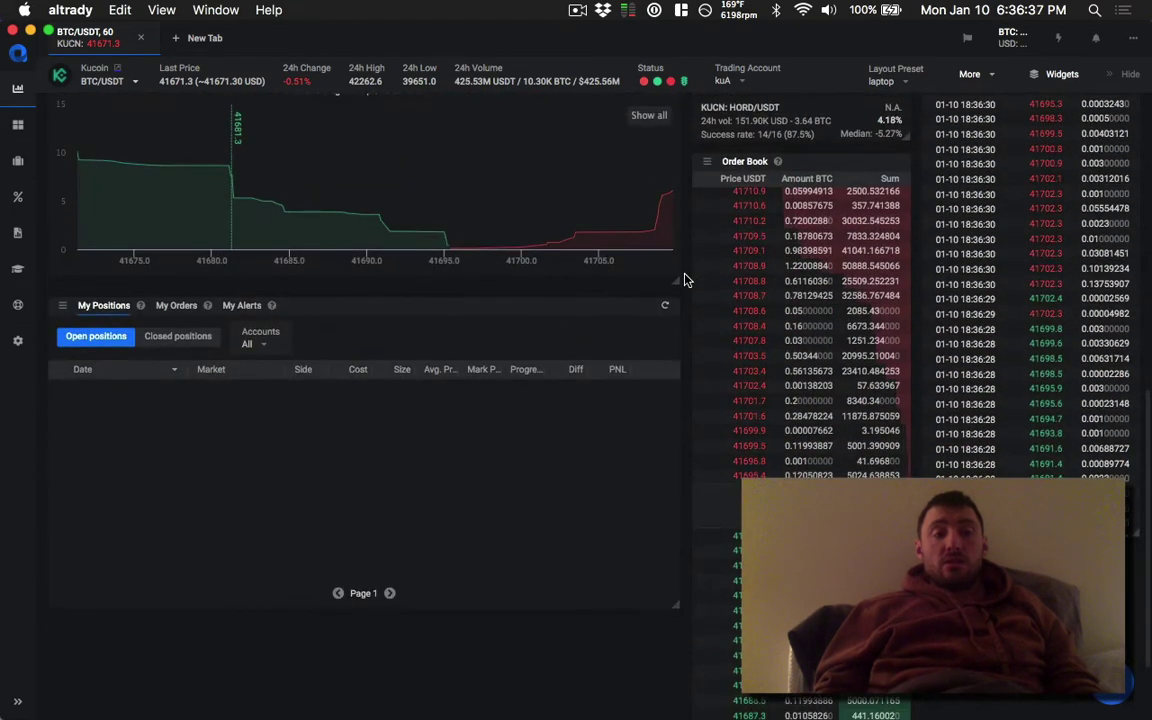
scroll(684, 280, up, 10)
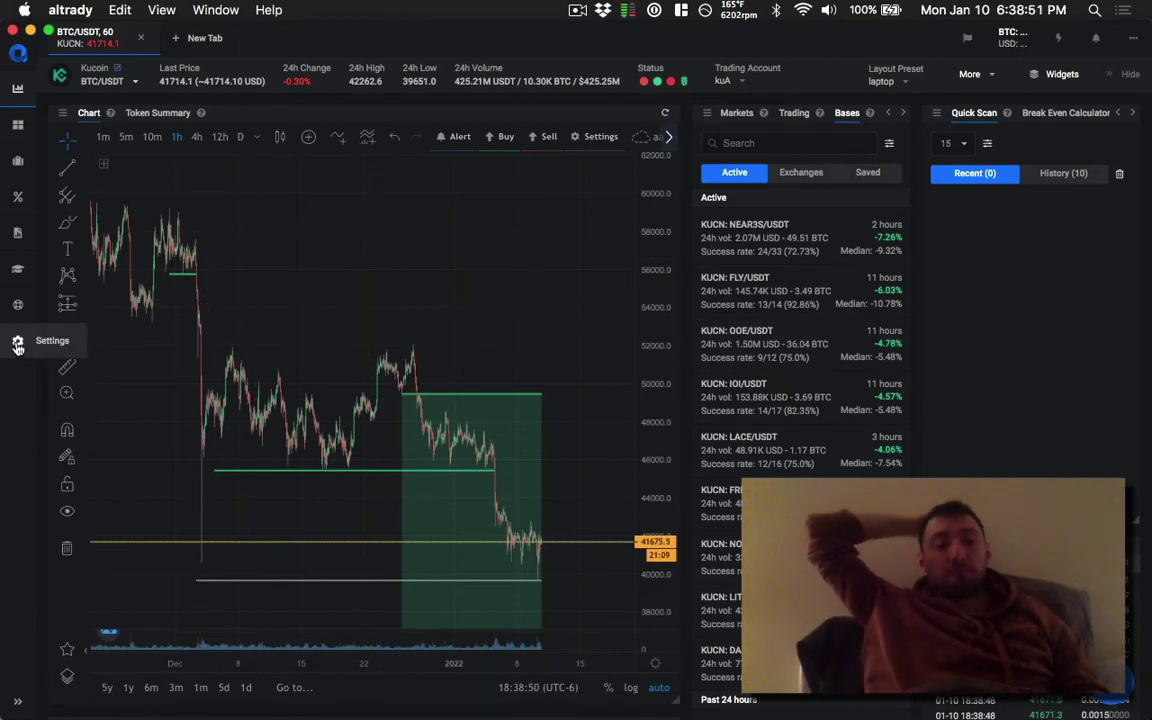
In Base Scanner Notification Rules settings, choose Position trader as the algorithm.
click(17, 344)
click(117, 571)
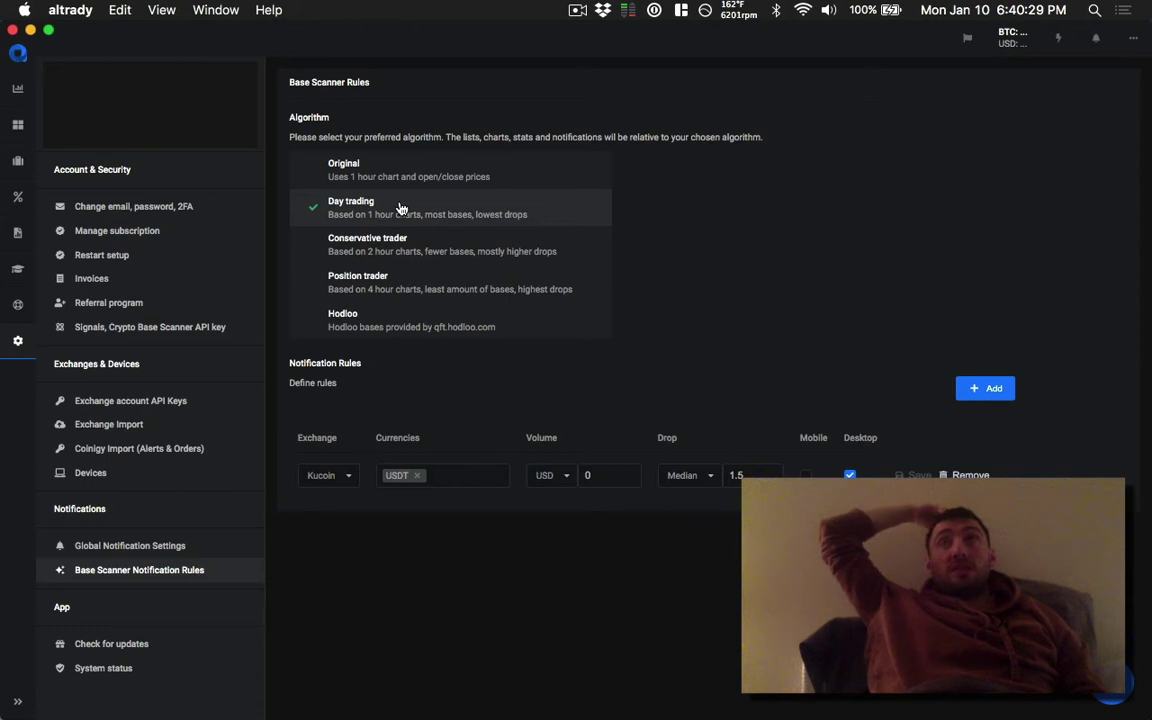
click(417, 284)
Return to the trading terminal, show Base Info, and switch the algorithm to Position trader.
click(18, 89)
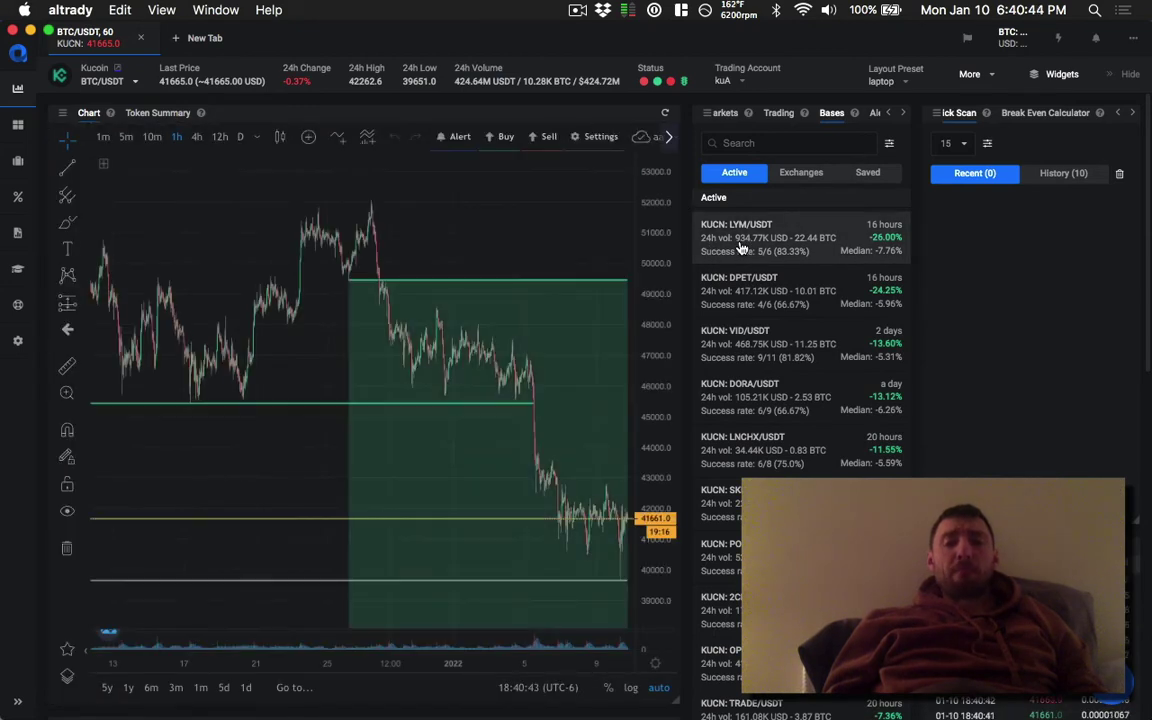
scroll(1014, 116, right, 3)
click(1023, 115)
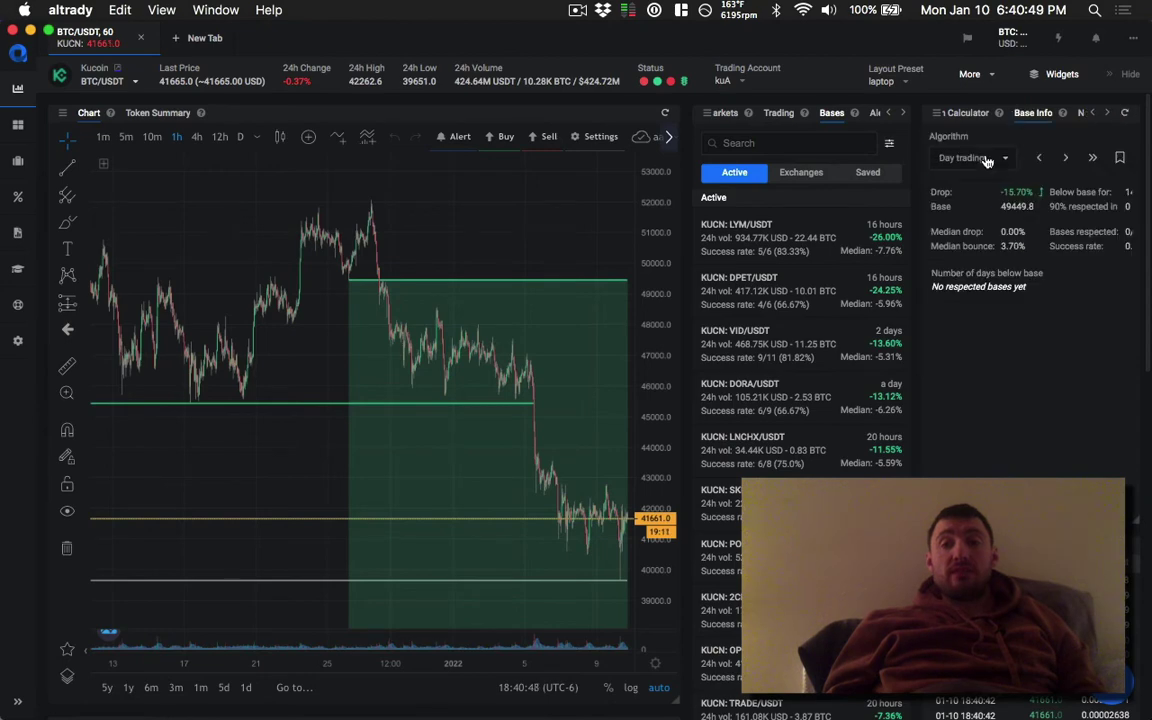
click(975, 160)
click(968, 158)
click(968, 158)
click(970, 265)
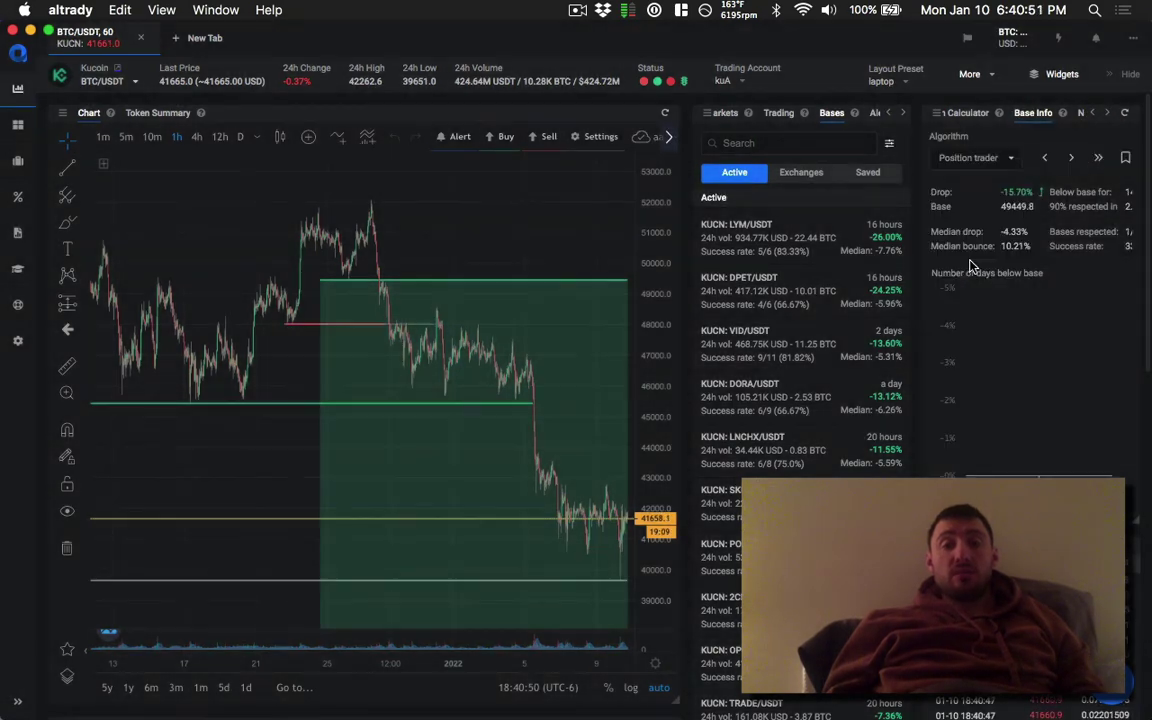
Try the Day trading, Conservative trader and Original base algorithms in turn.
click(960, 159)
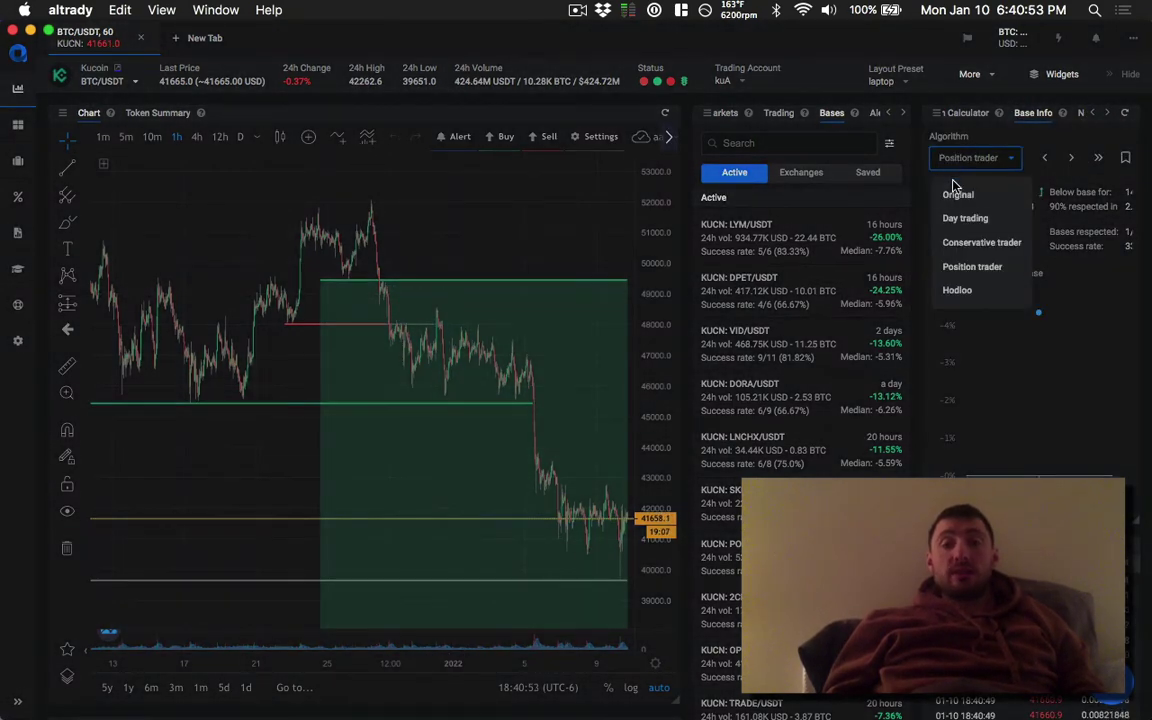
click(962, 219)
click(965, 163)
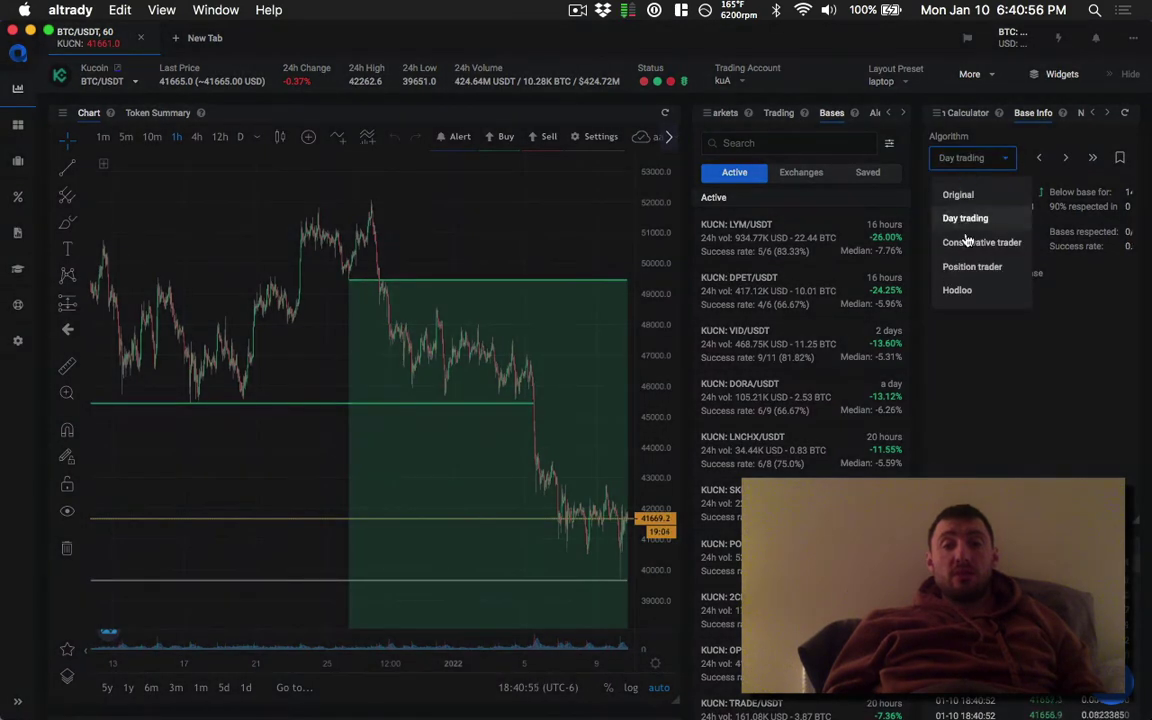
click(963, 242)
click(960, 163)
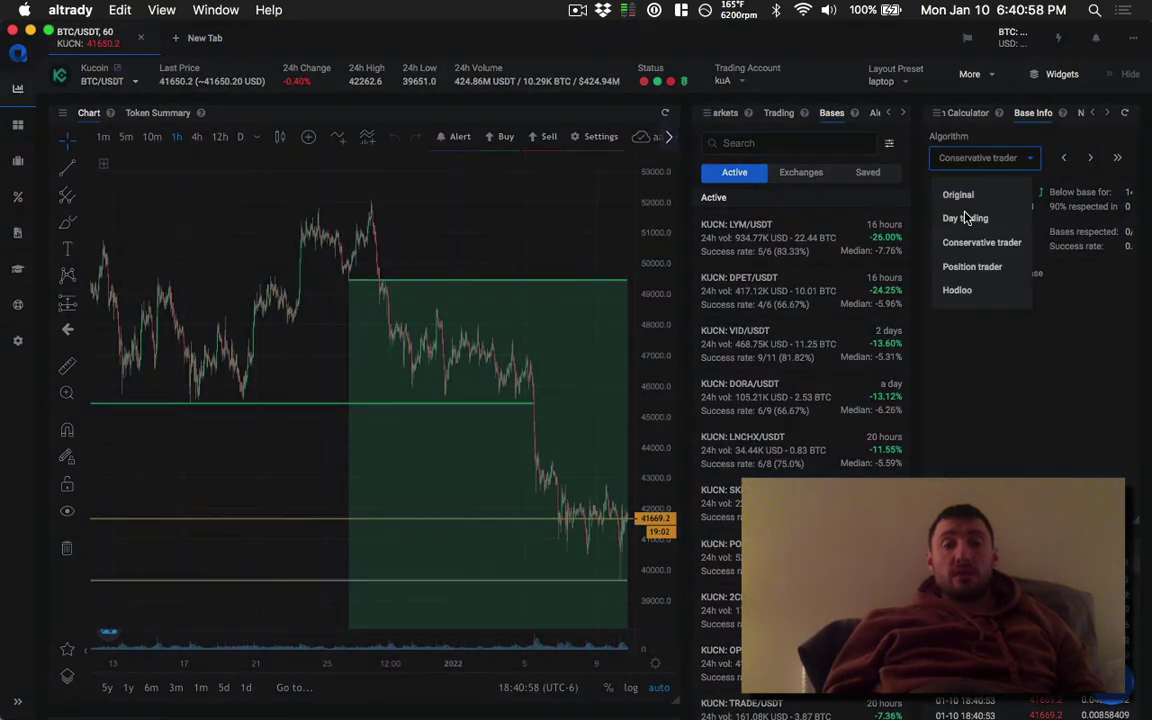
click(958, 195)
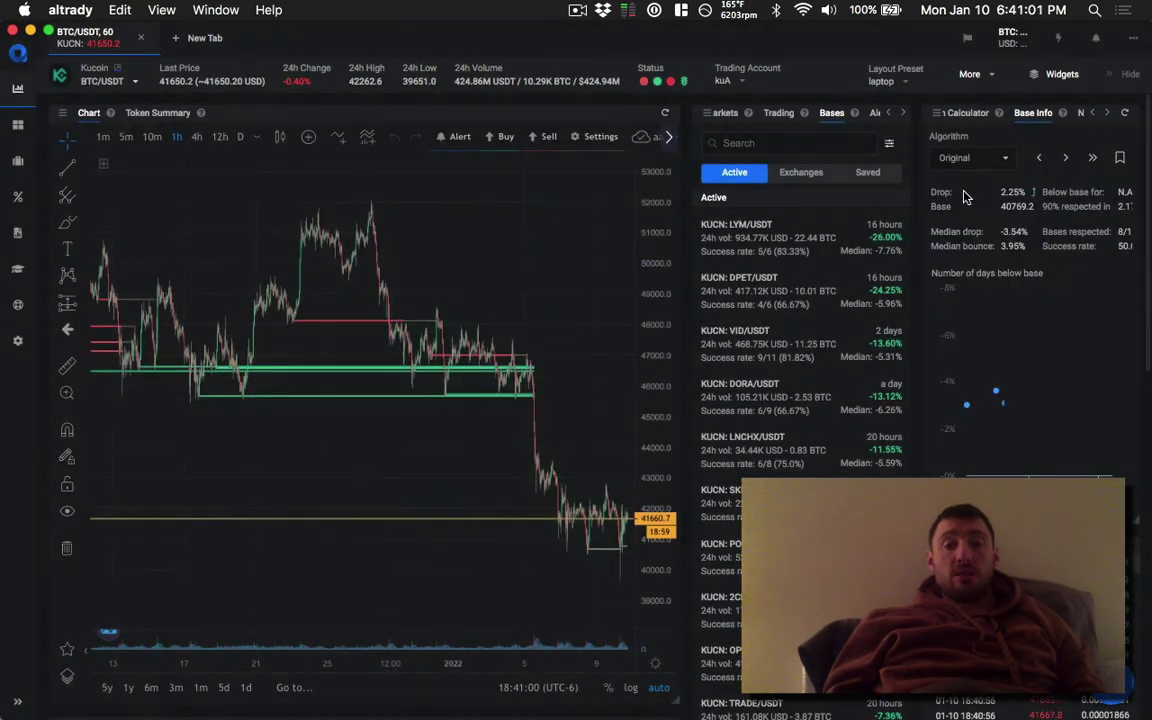
scroll(375, 332, down, 5)
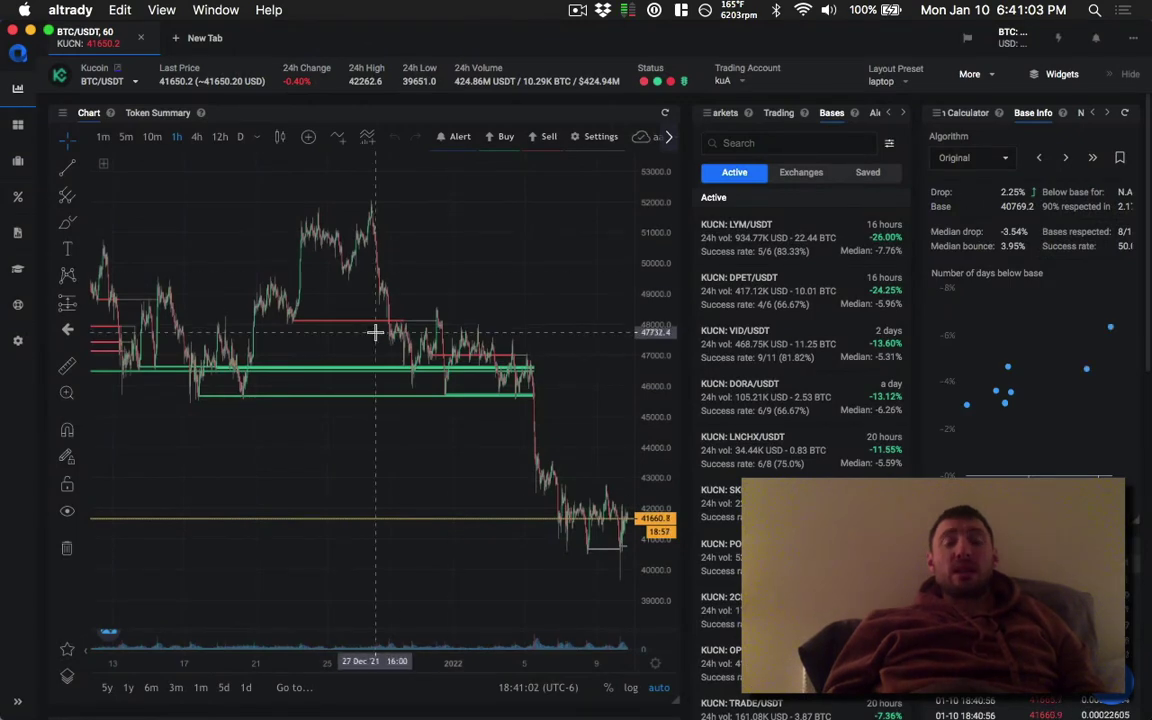
scroll(375, 332, right, 3)
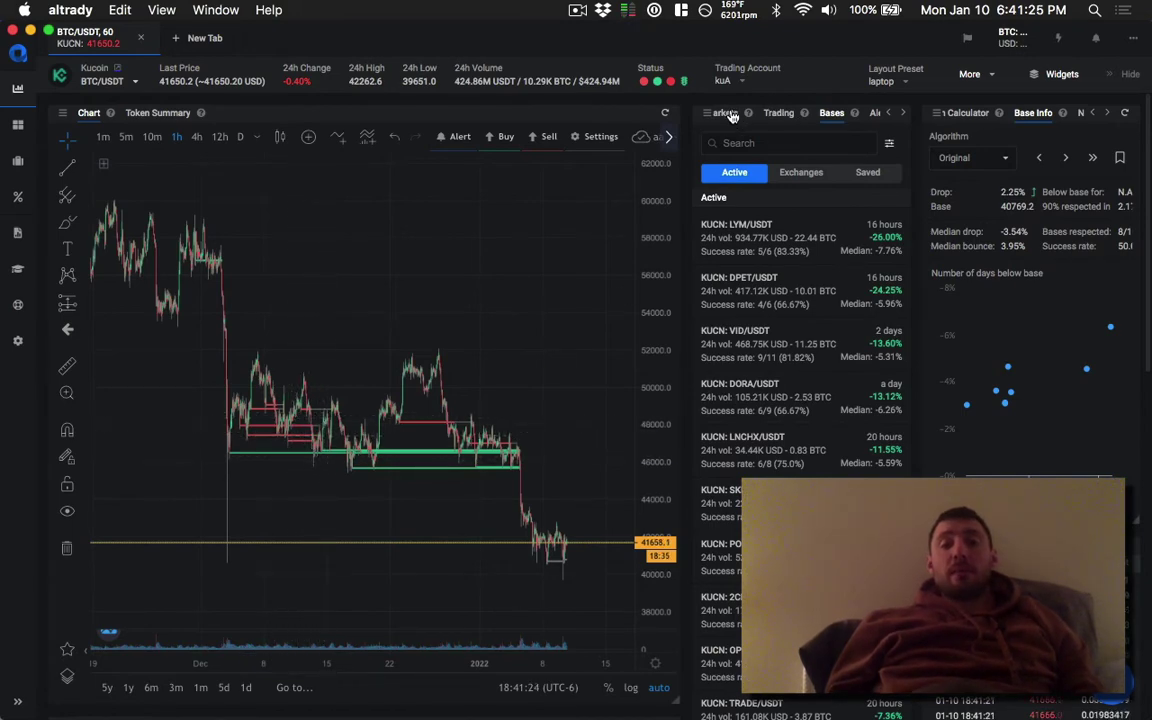
Recheck Day trading and Position trader, then settle on the Hodloo algorithm.
click(964, 157)
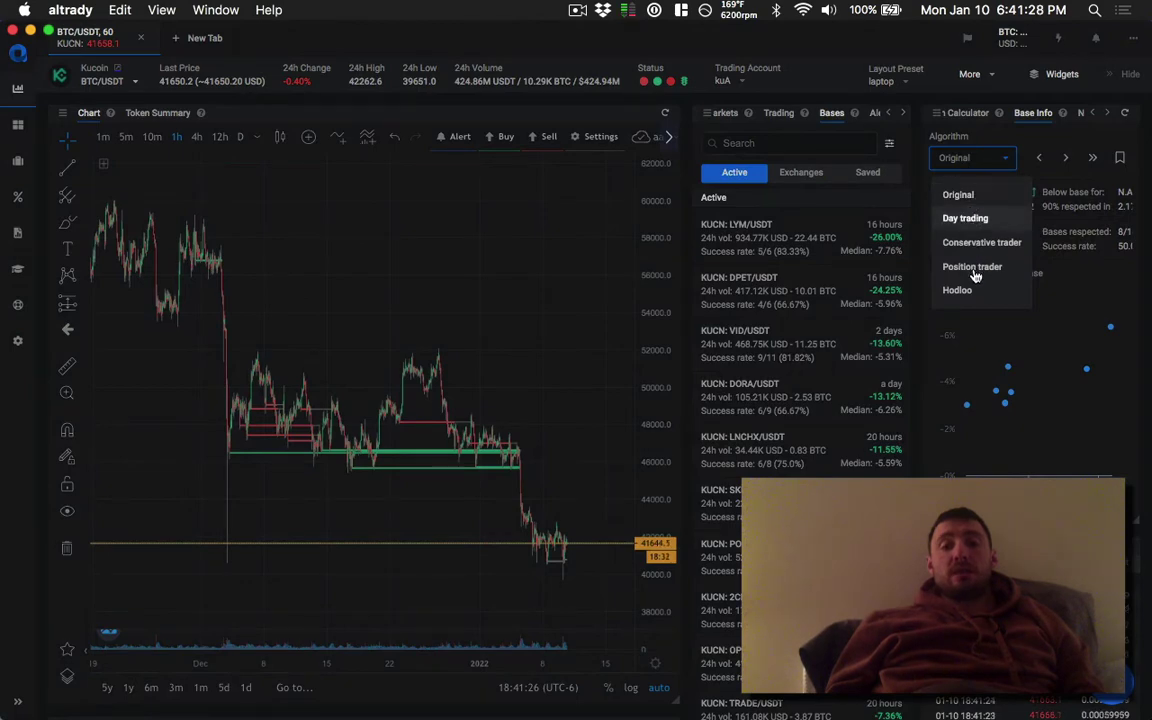
click(966, 219)
click(964, 158)
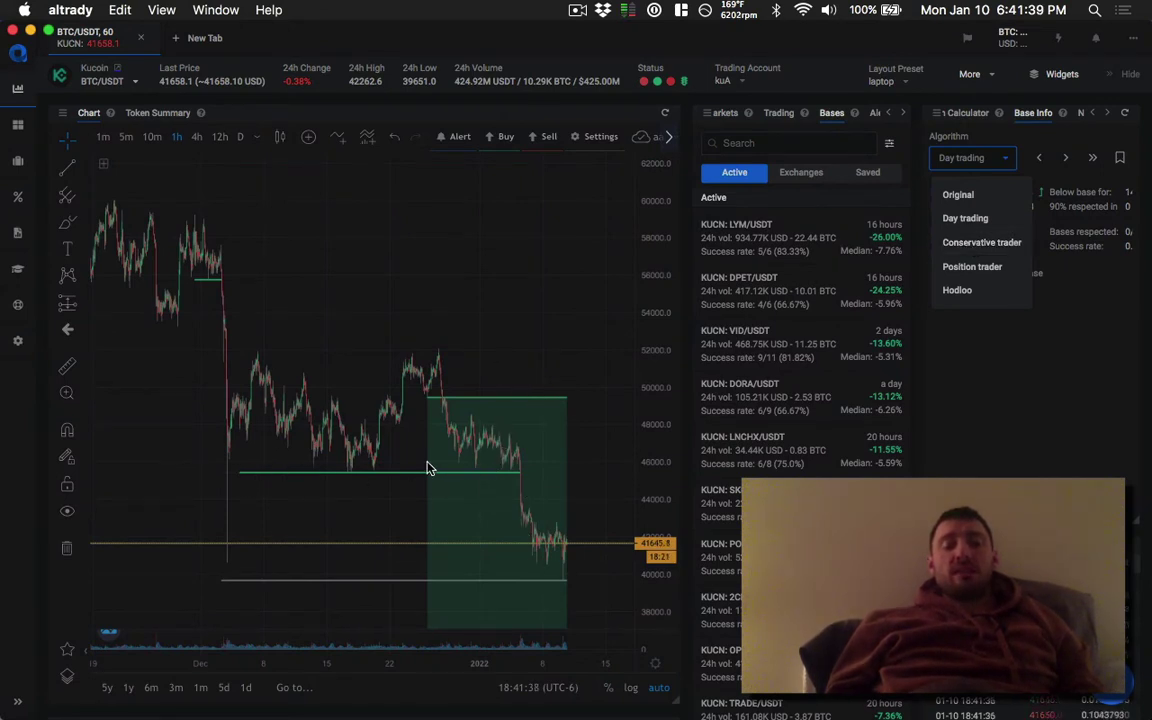
click(968, 266)
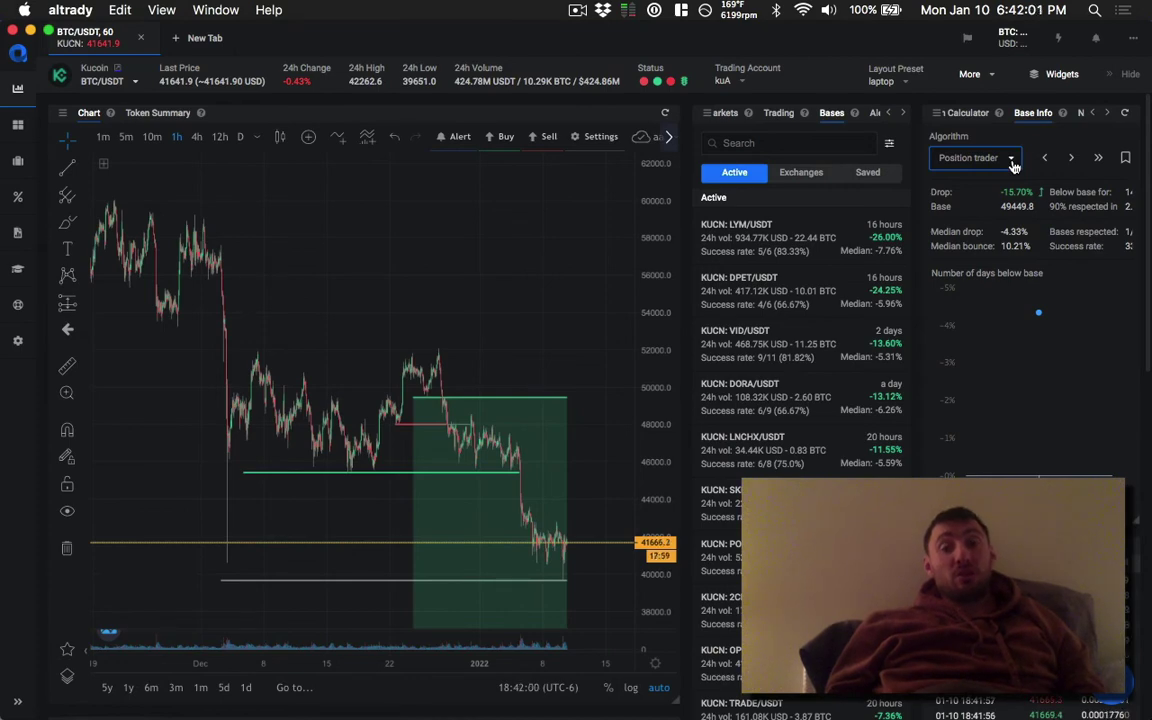
click(1011, 160)
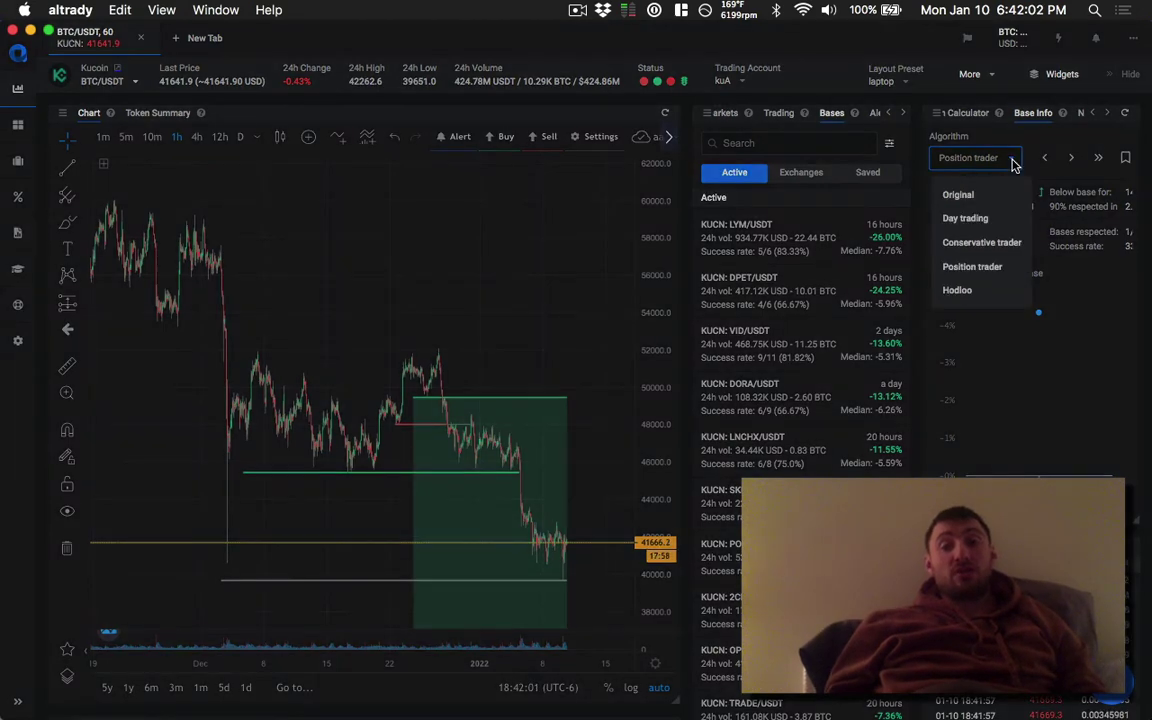
click(985, 291)
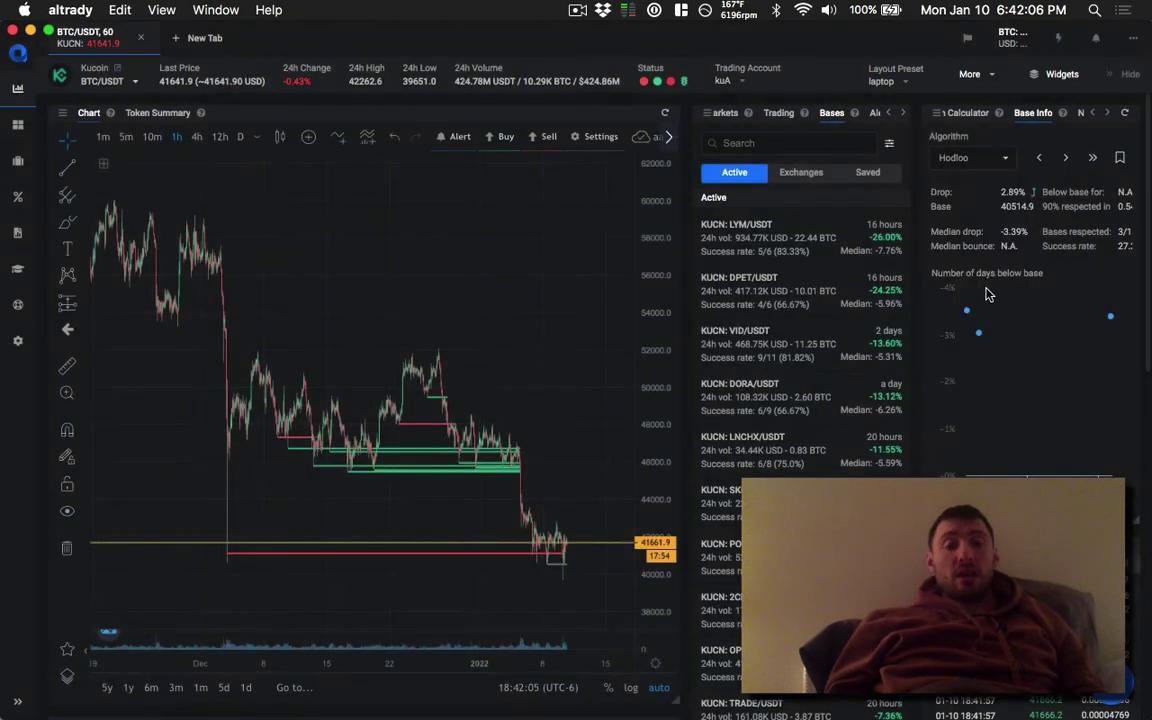
click(981, 160)
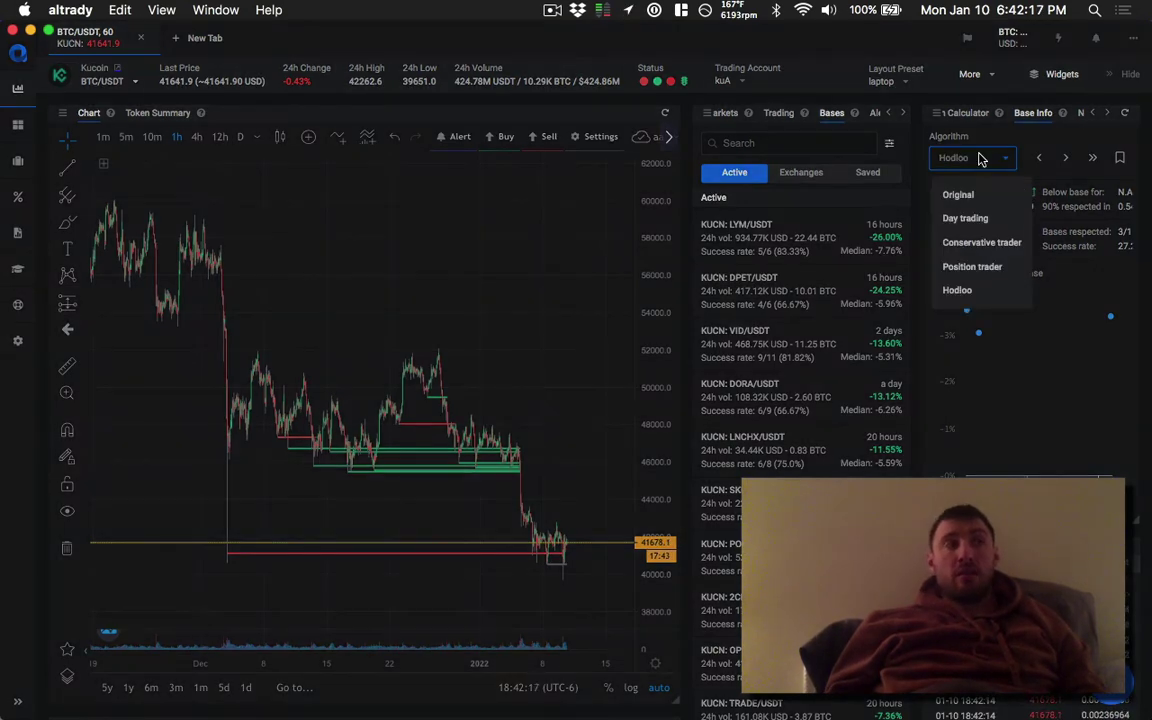
click(981, 160)
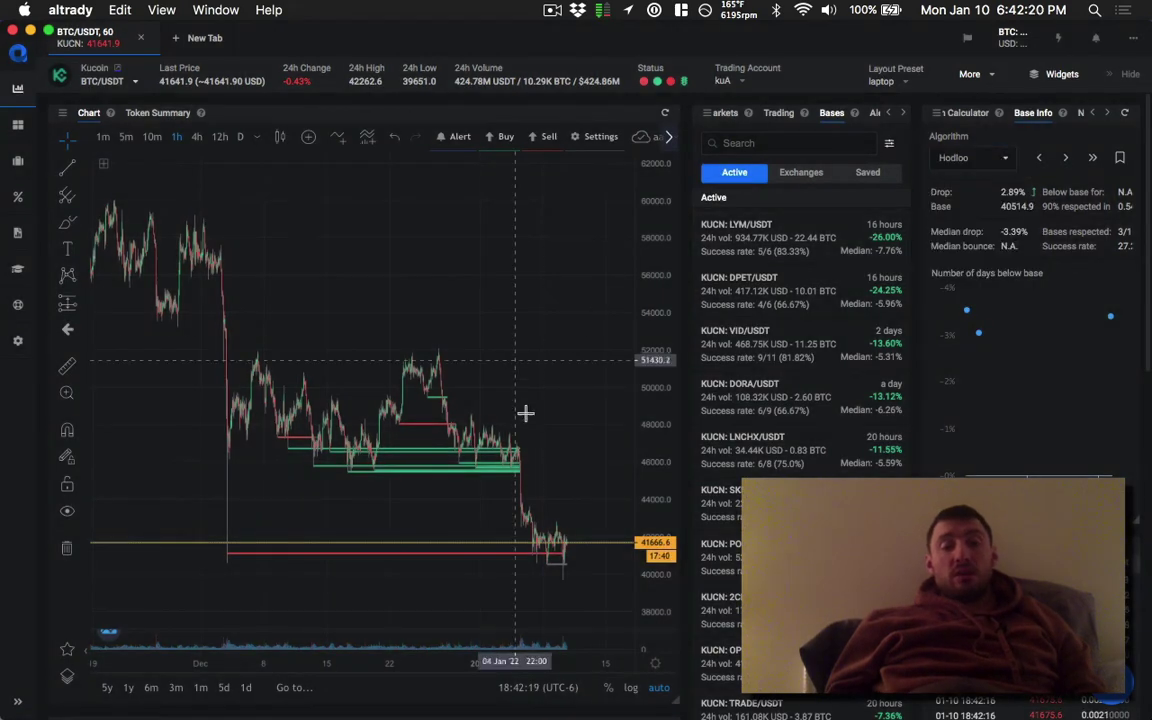
scroll(555, 371, up, 3)
scroll(555, 371, up, 4)
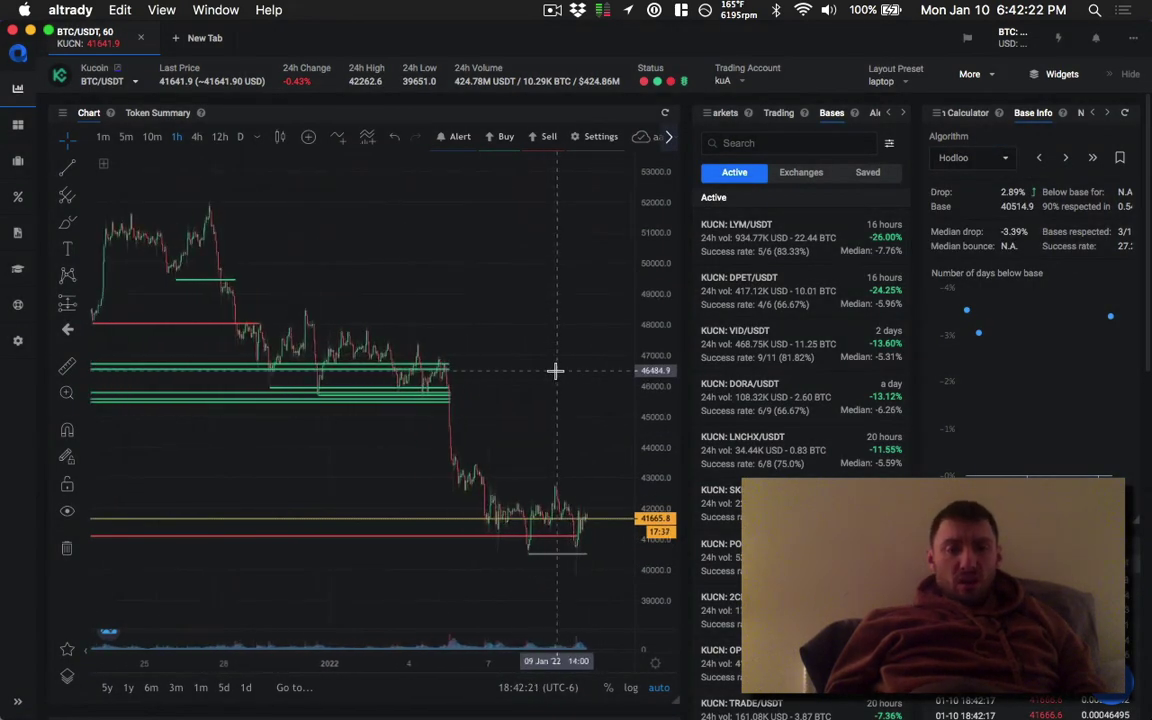
scroll(512, 266, down, 5)
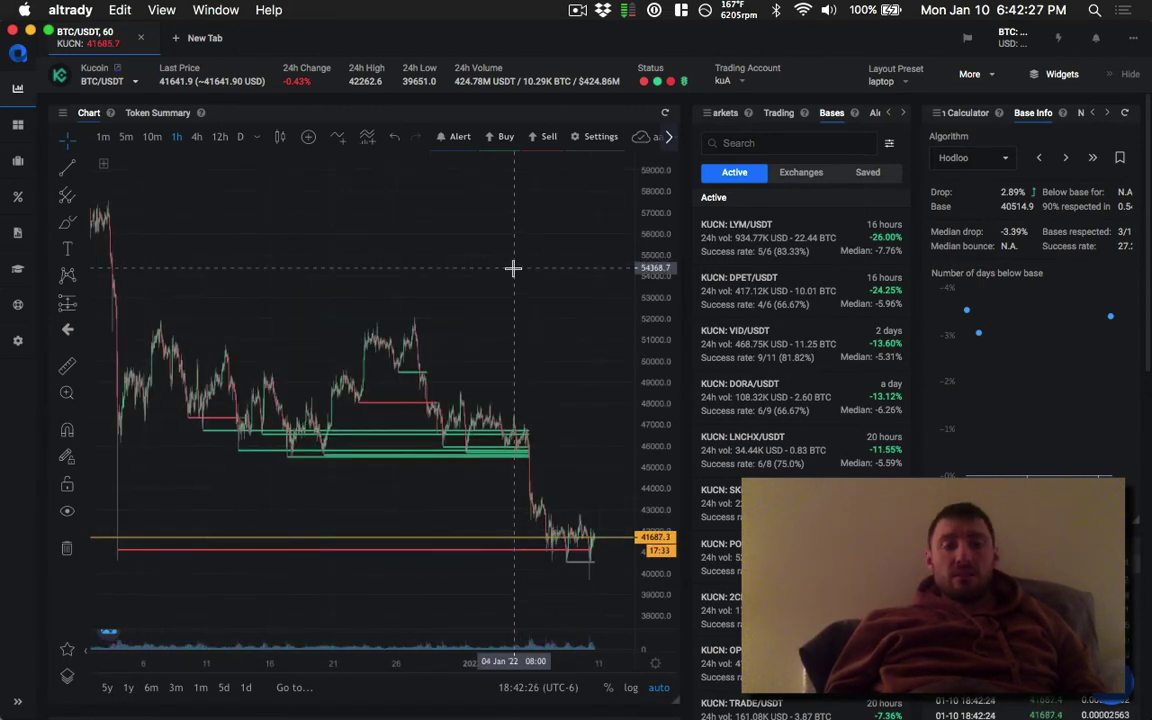
Load the DPET/USDT hourly chart, passing through LYM/USDT, and zoom to the recent candles.
click(783, 233)
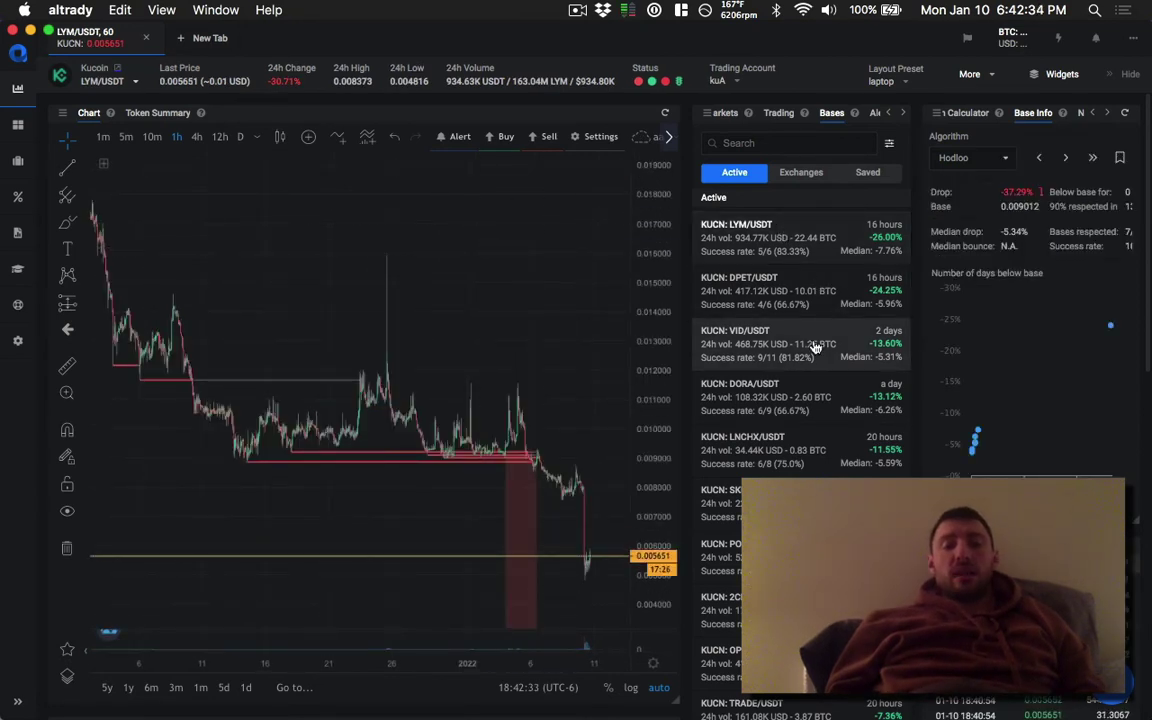
click(761, 297)
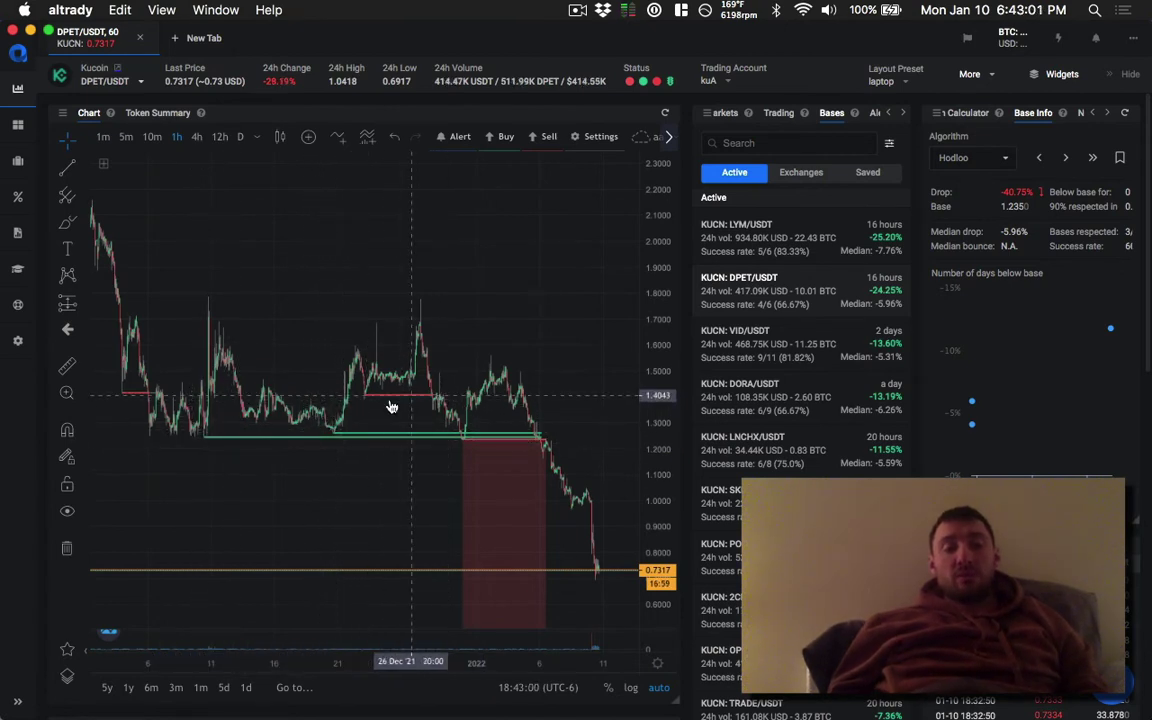
scroll(378, 401, up, 3)
scroll(378, 401, up, 2)
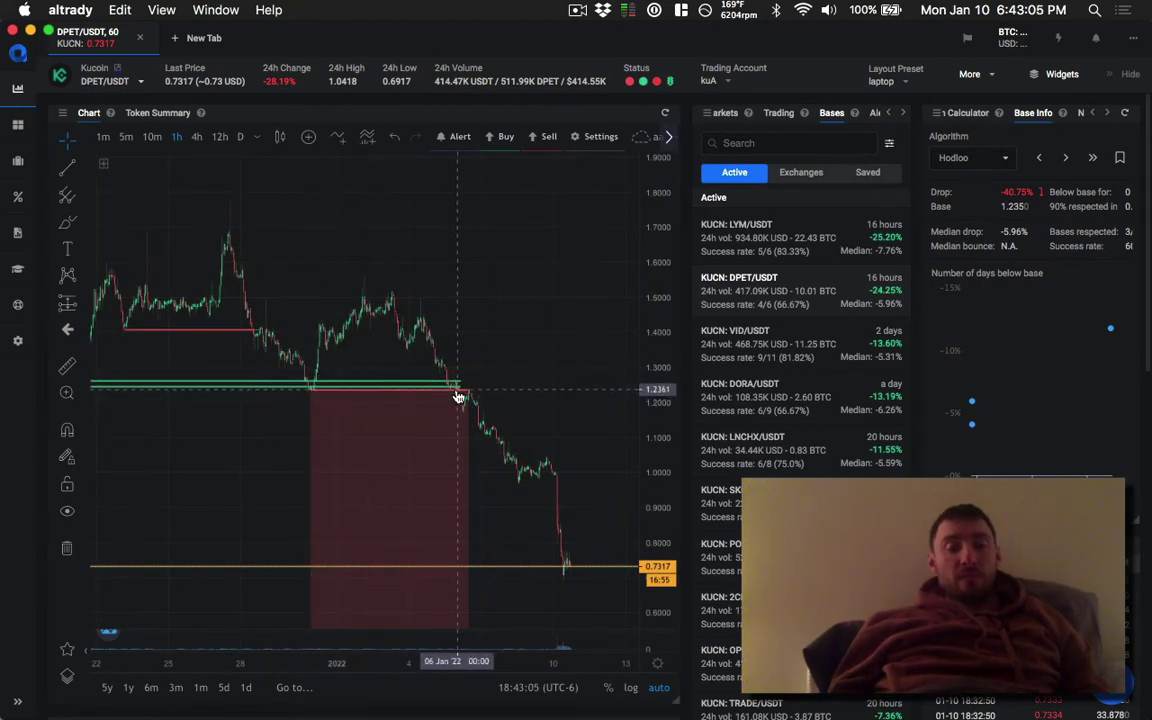
scroll(450, 395, down, 3)
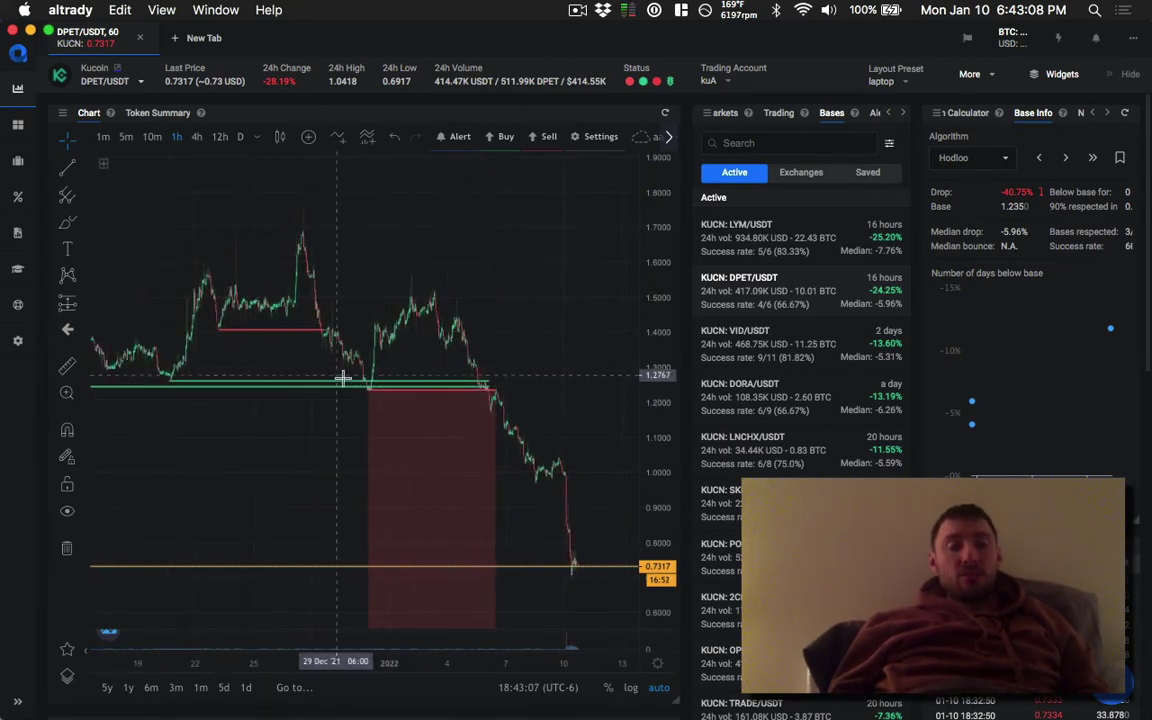
scroll(335, 378, down, 2)
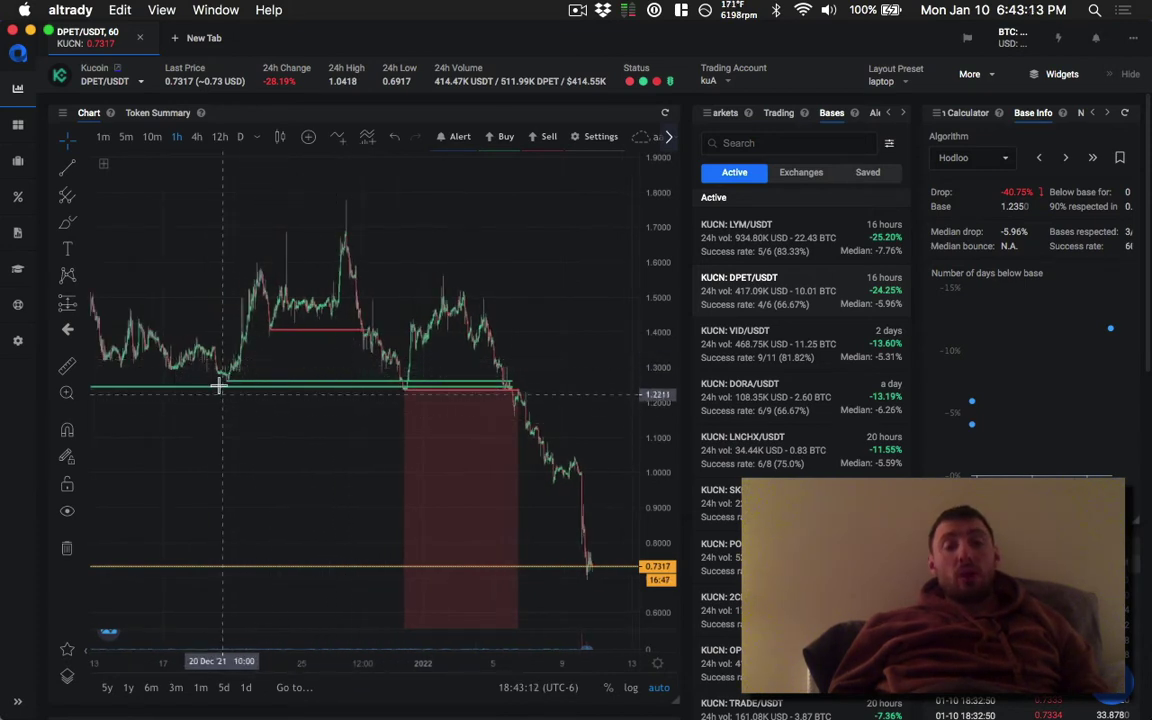
scroll(265, 368, down, 3)
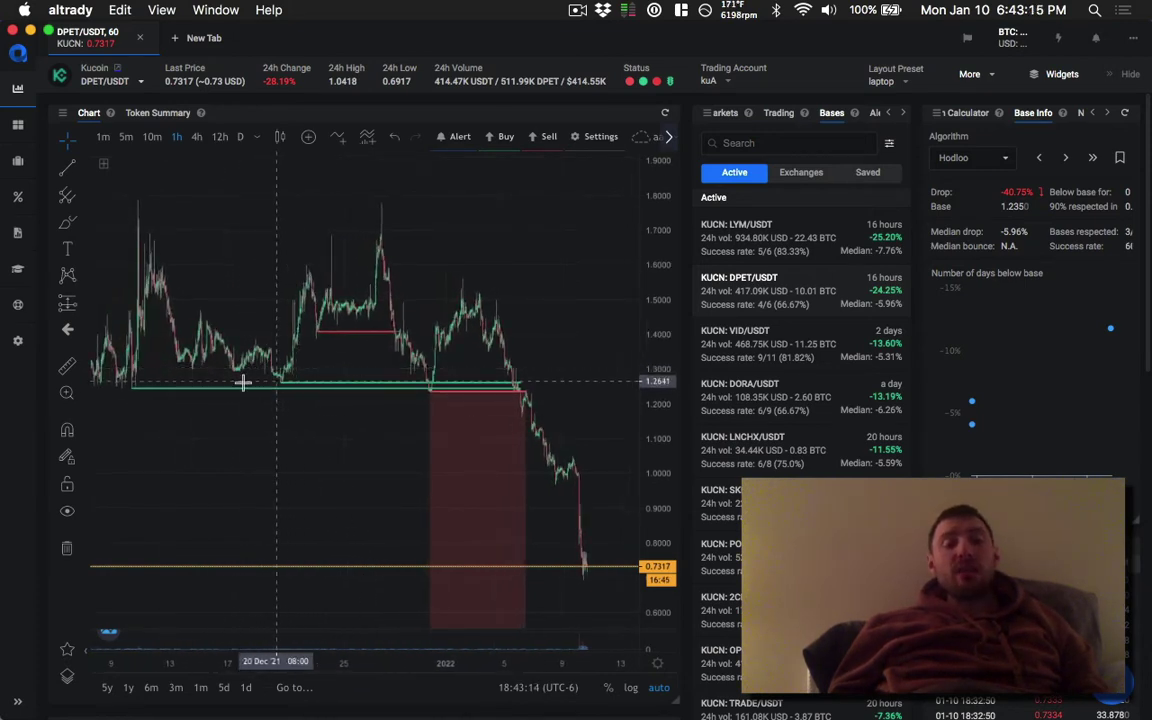
Measure the latest drop from about 0.96 to 0.70 and draw a yellow freehand mark beside it.
shift+click(428, 393)
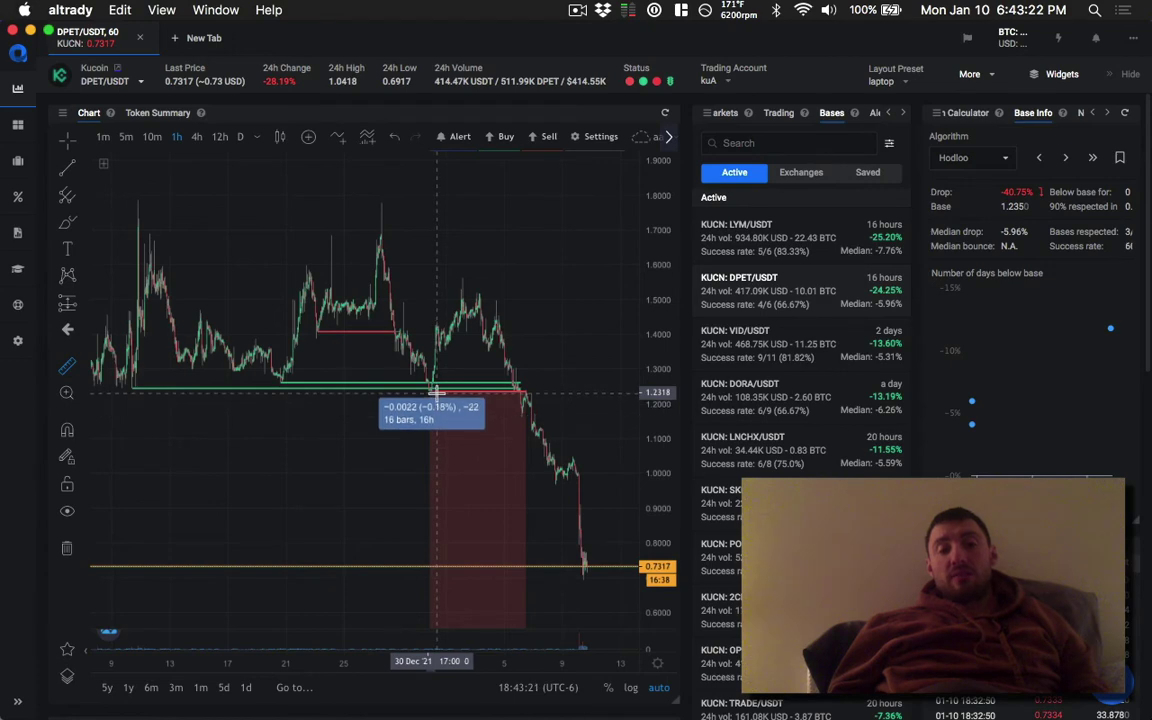
click(436, 395)
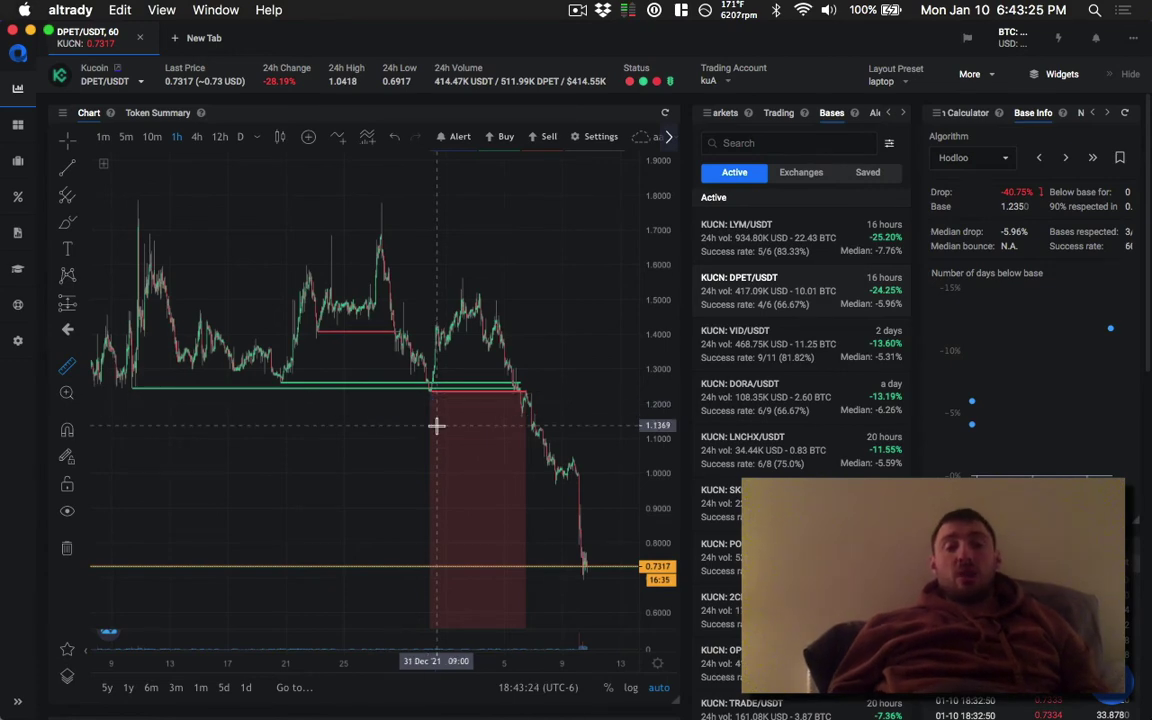
scroll(436, 425, down, 5)
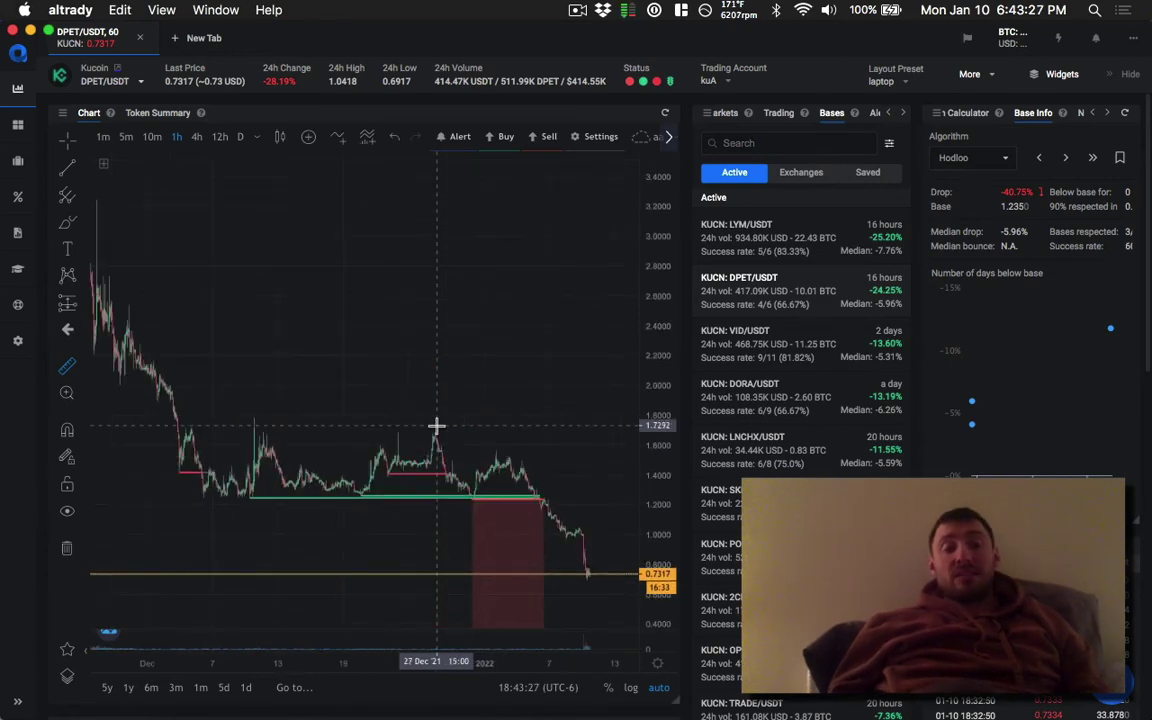
scroll(436, 425, up, 5)
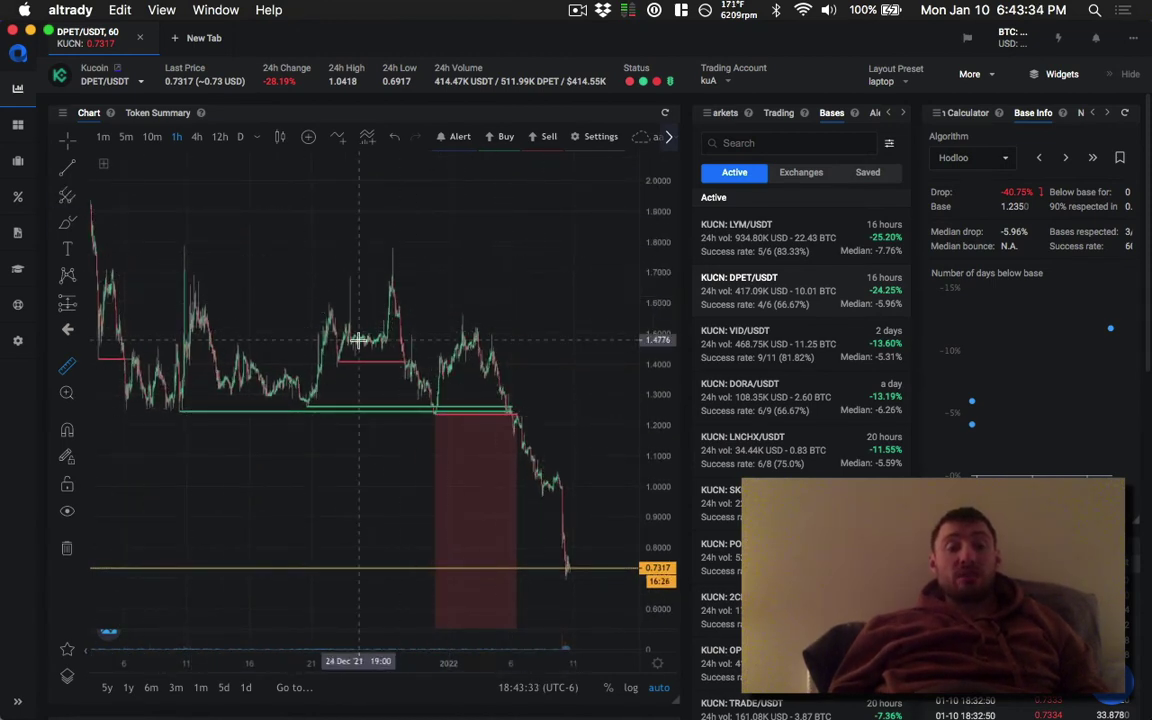
click(537, 490)
drag(537, 490, 553, 570)
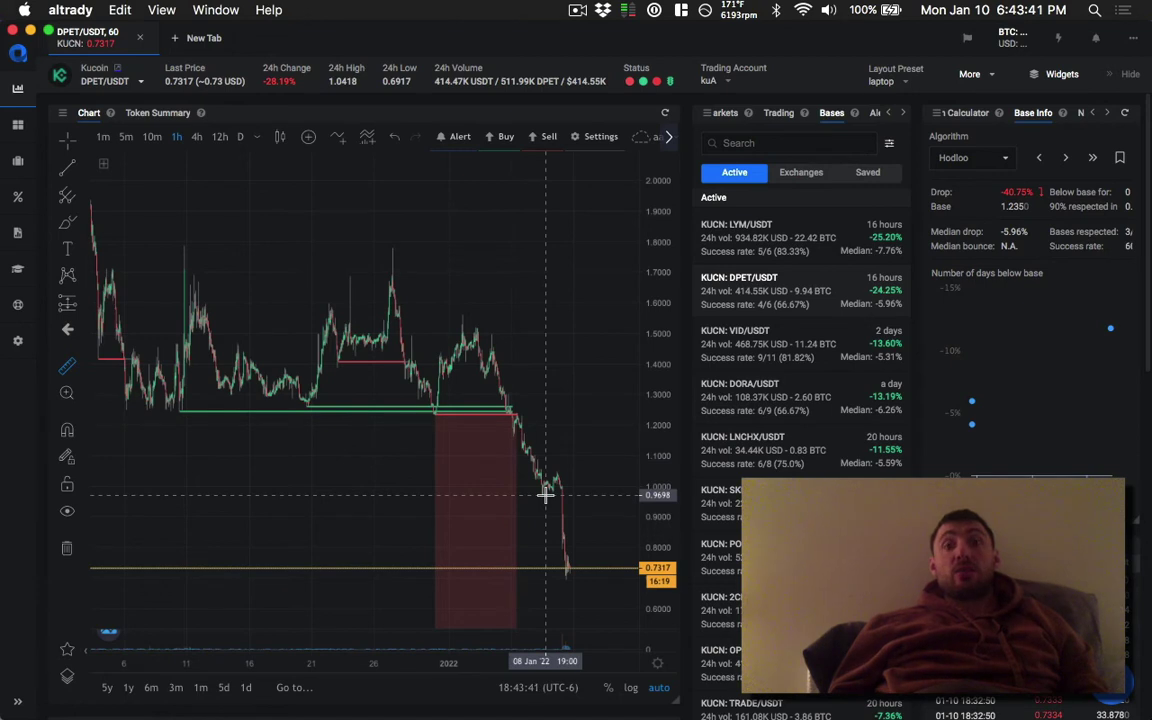
drag(547, 494, 560, 571)
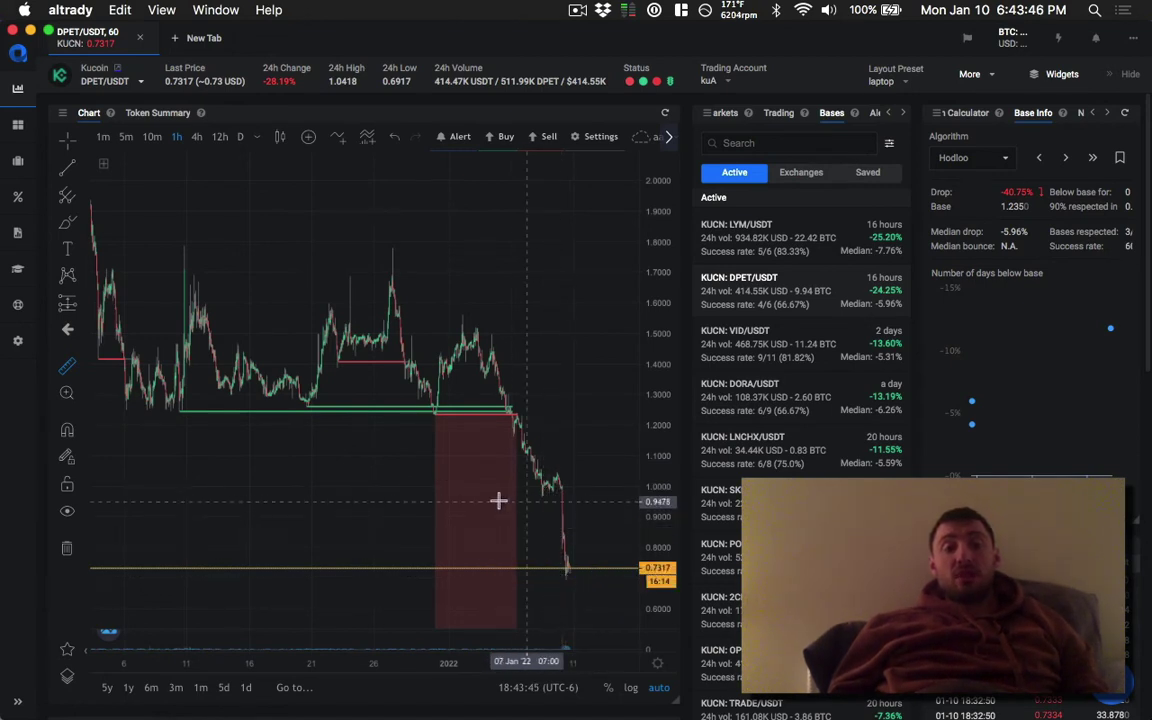
click(67, 222)
mouse_move(530, 510)
mouse_down()
mouse_move(562, 510)
mouse_move(597, 586)
mouse_up()
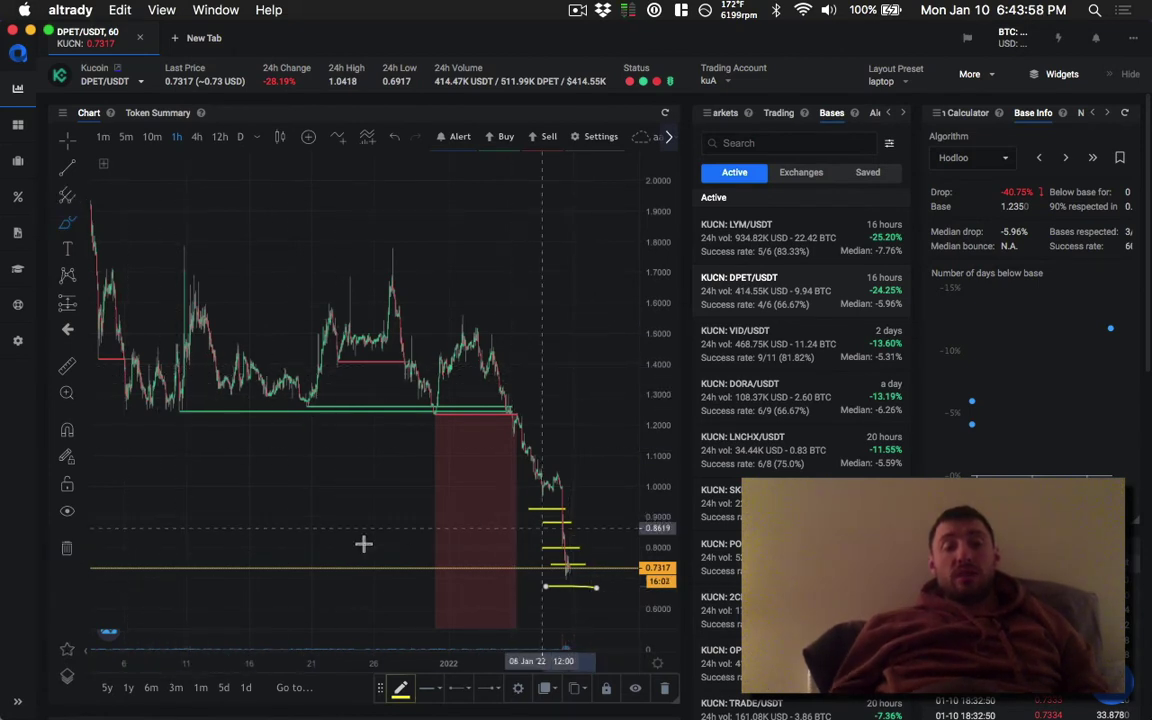
Delete and restore the yellow mark, add short segments, refit the price scale, then remove all drawings.
key(Delete)
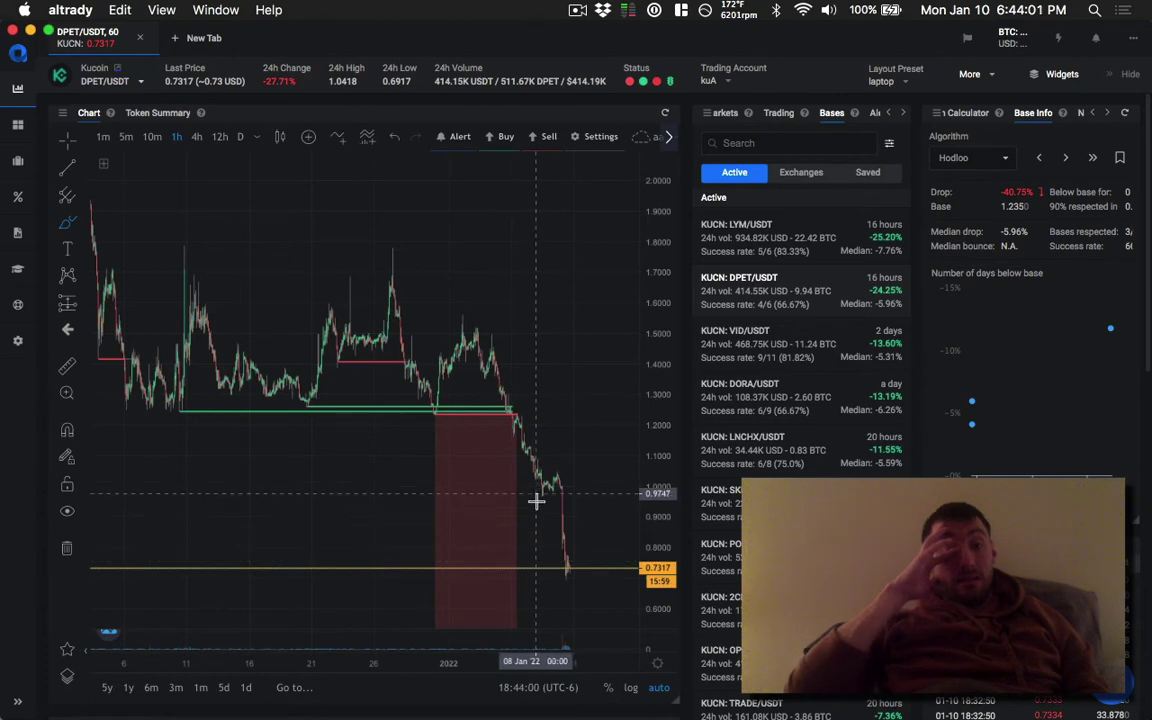
key(super+z)
mouse_move(541, 537)
mouse_down()
mouse_move(548, 527)
mouse_move(535, 558)
mouse_up()
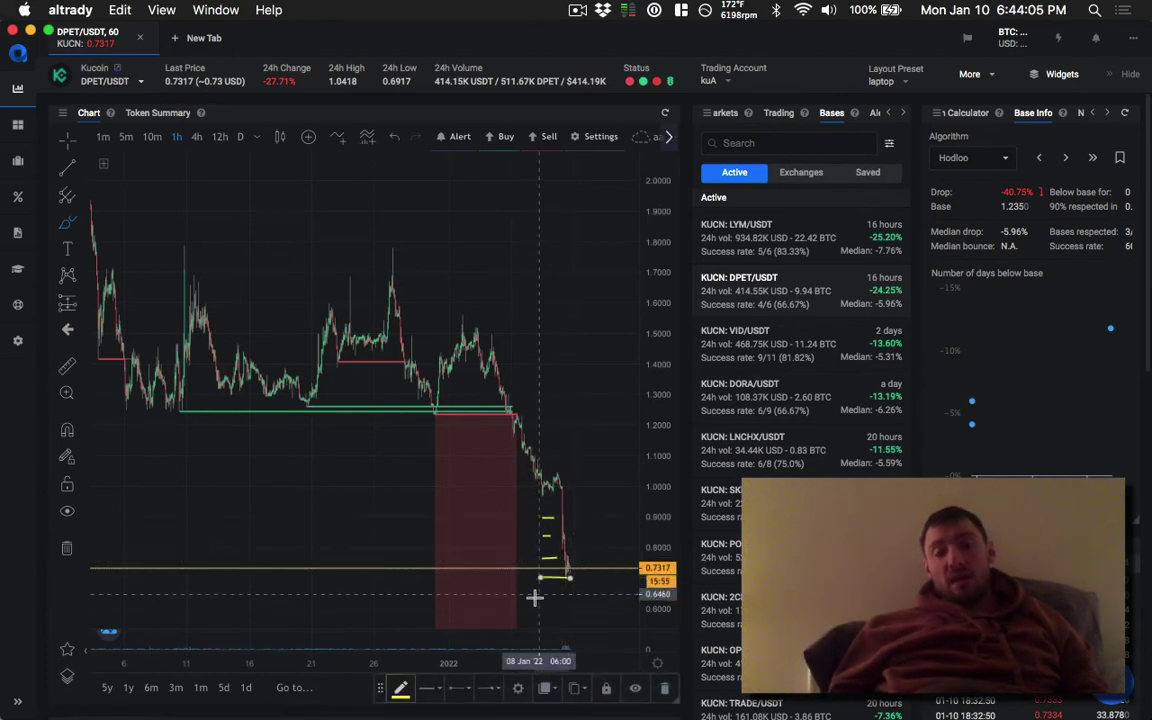
drag(533, 608, 577, 608)
drag(659, 470, 659, 520)
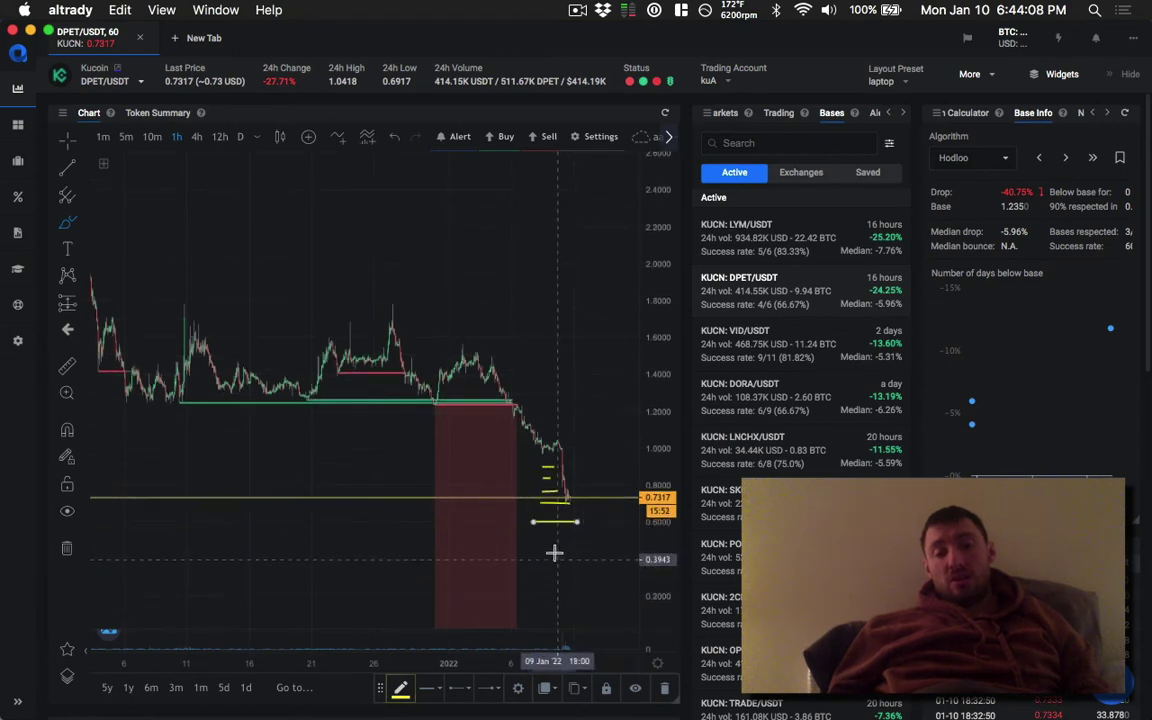
drag(547, 545, 582, 545)
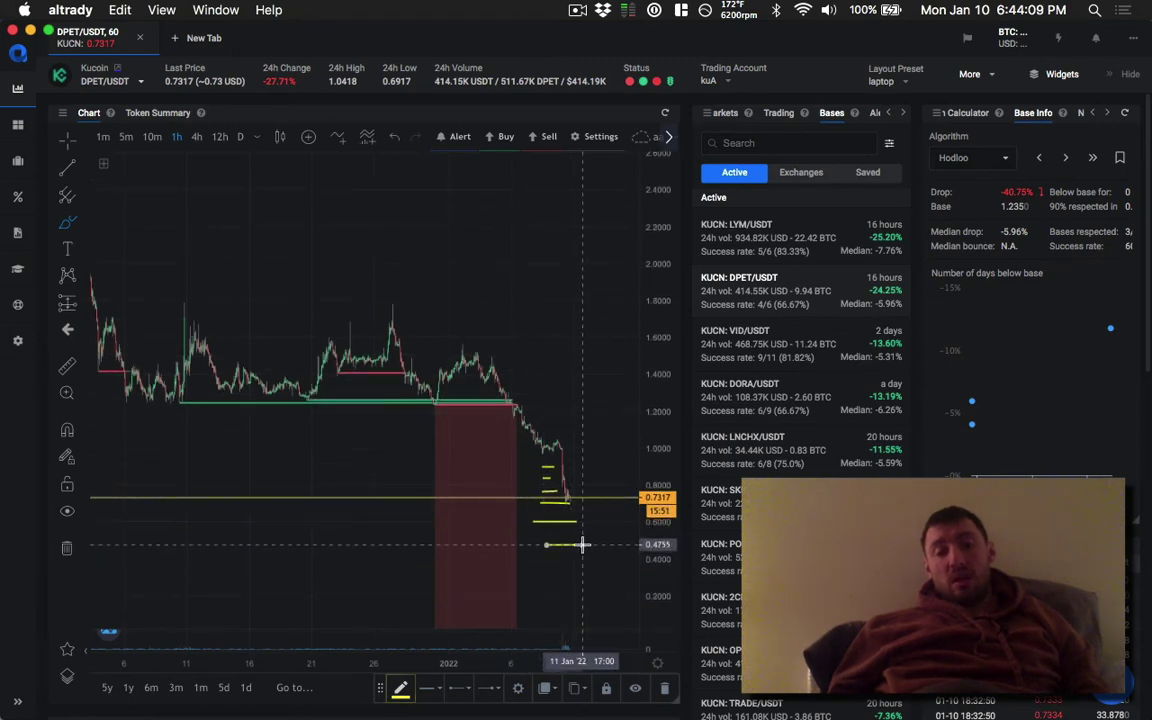
double_click(655, 543)
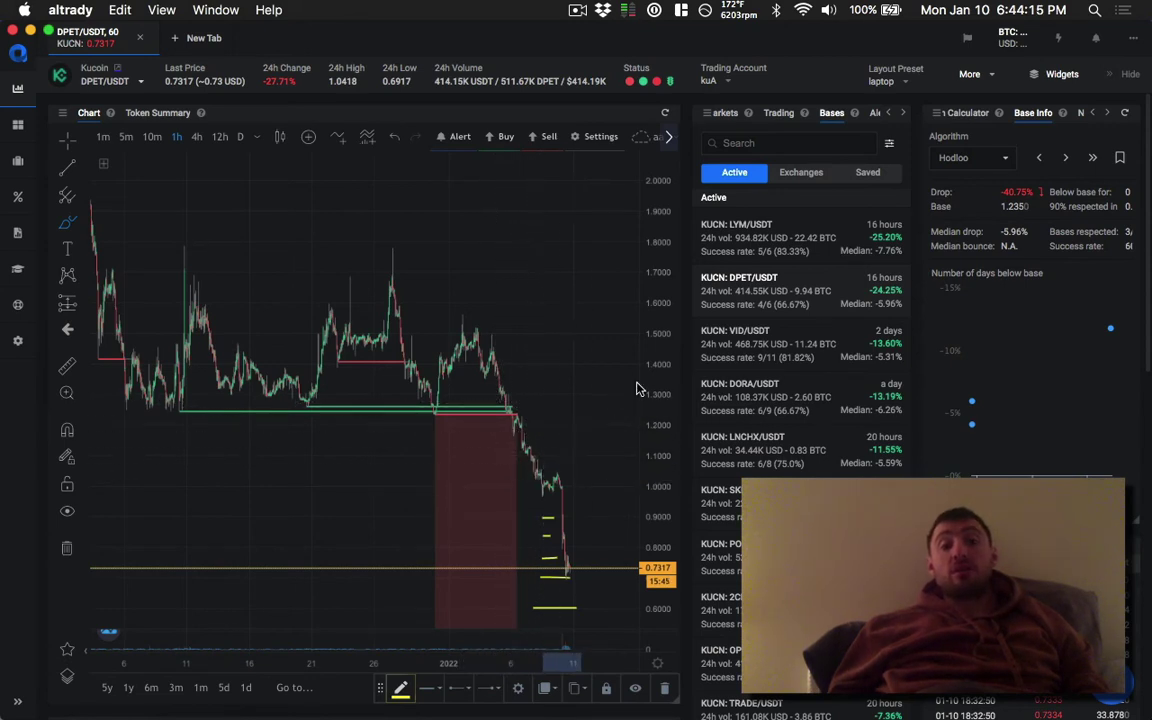
click(67, 548)
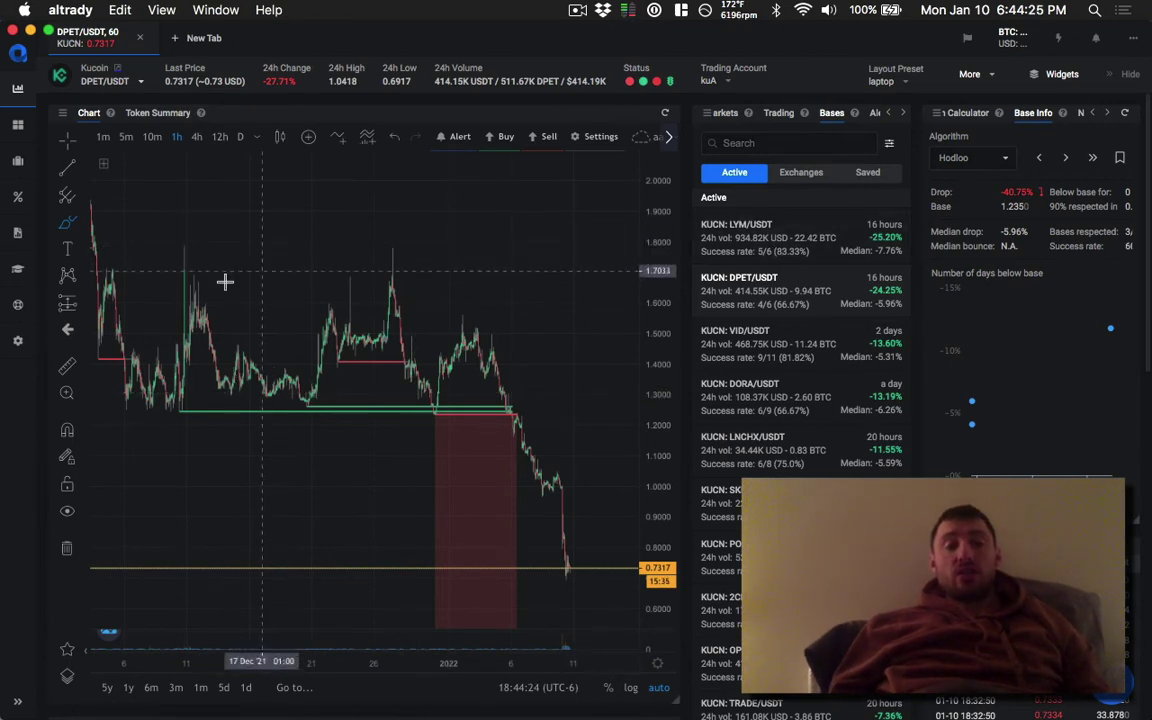
Pick Position trader from the Base Info algorithm dropdown.
click(962, 158)
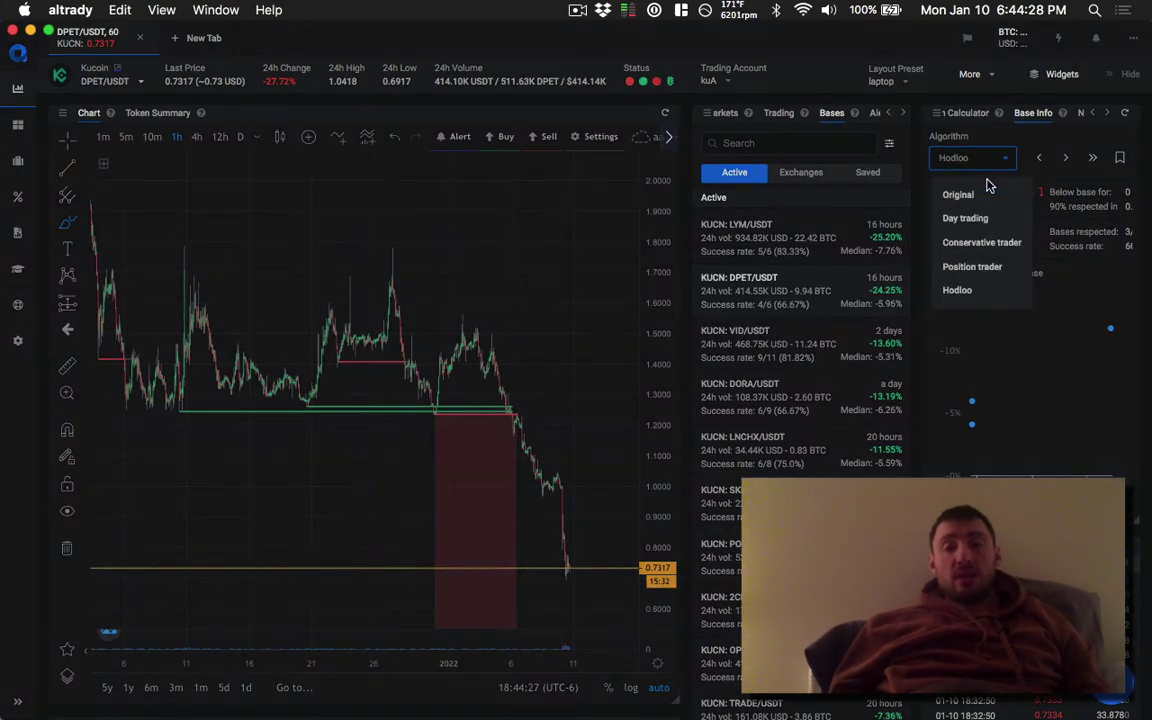
click(972, 267)
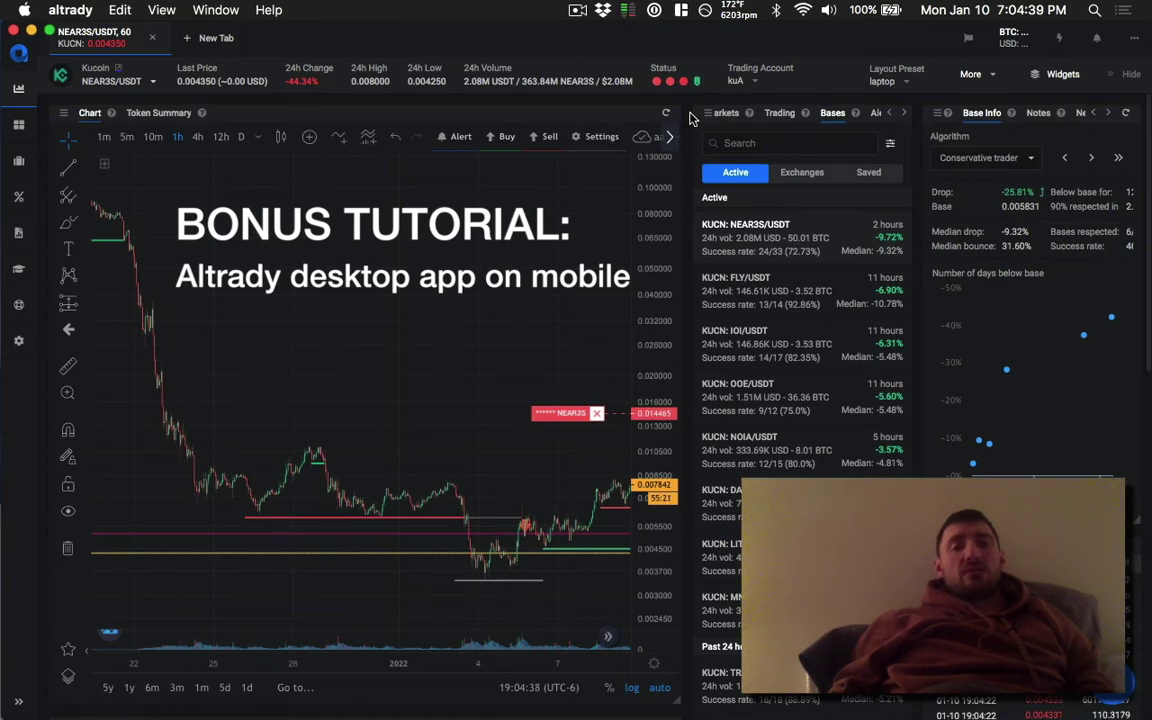
Create a new layout preset named 'mobile' from the Layout Preset menu.
click(900, 80)
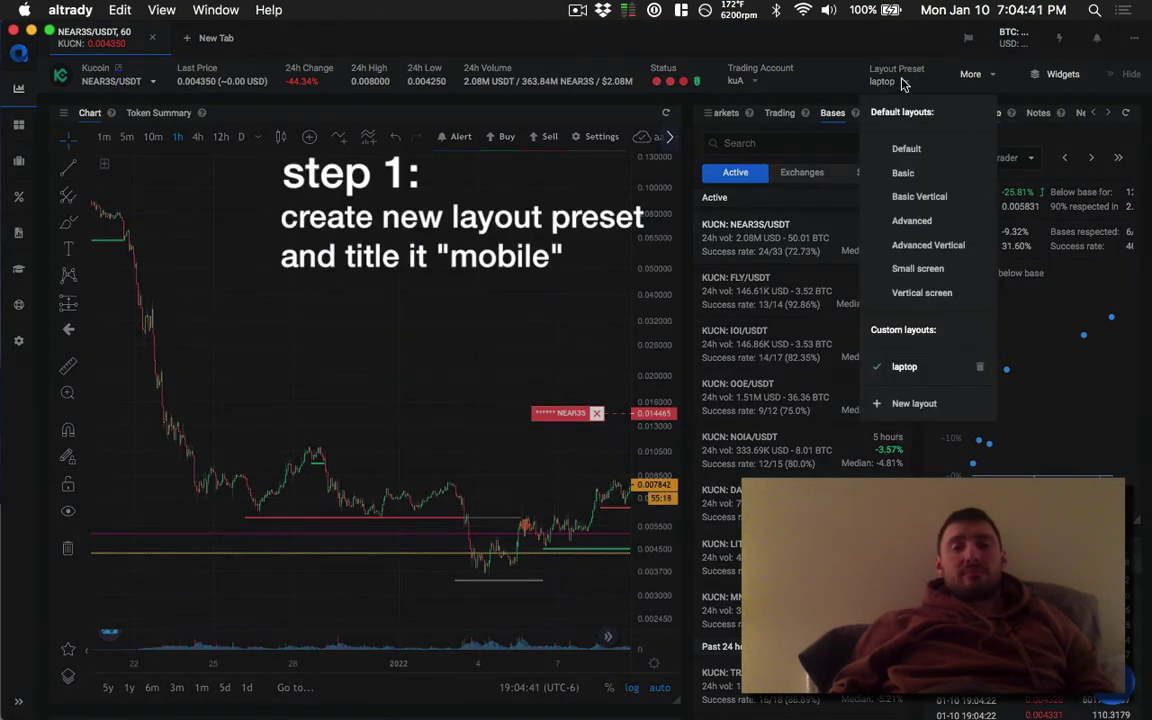
click(906, 404)
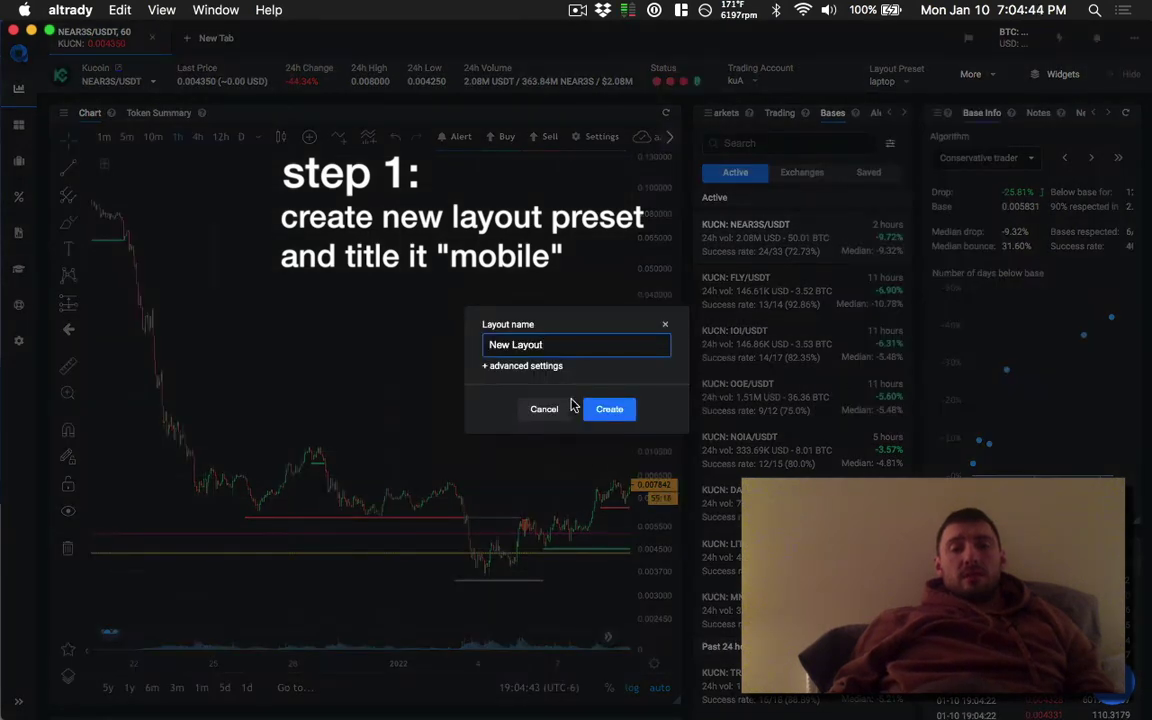
key(super+a)
text(mobile)
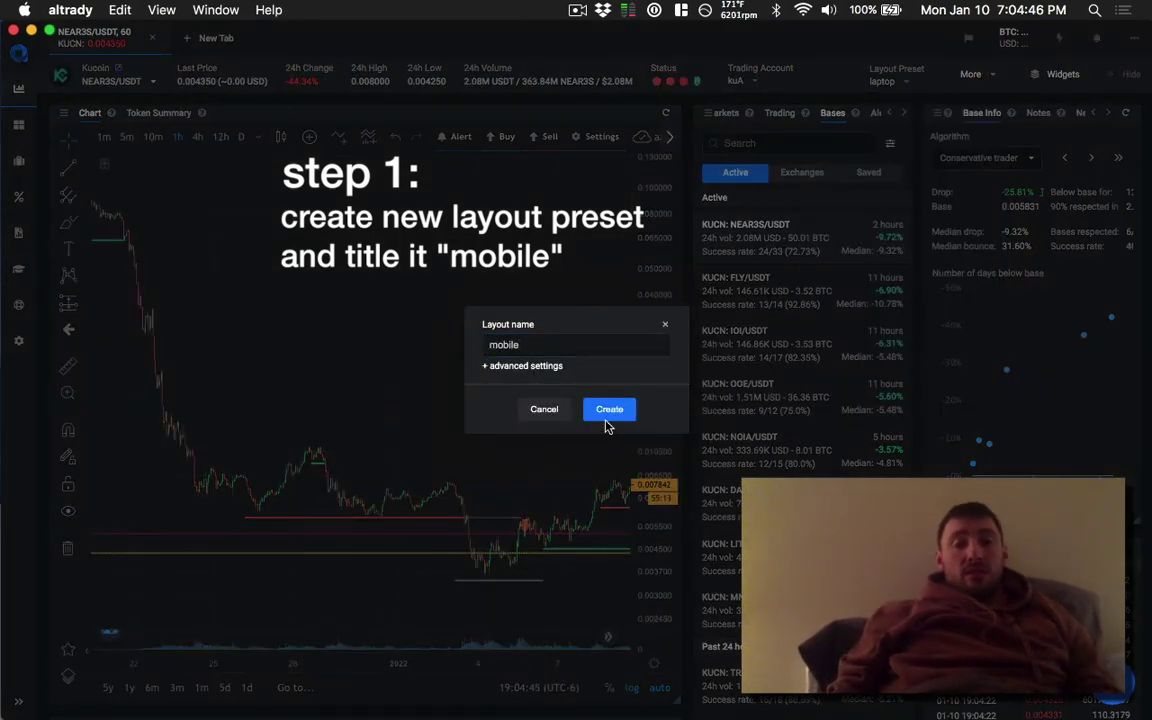
click(605, 420)
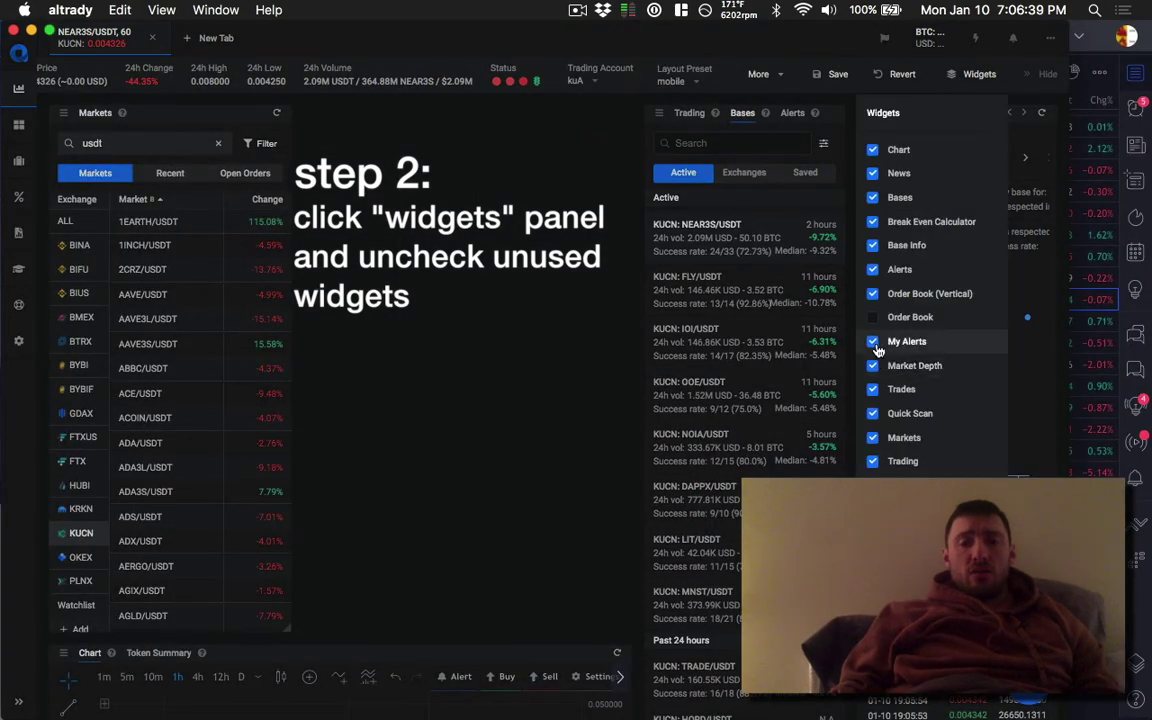
Uncheck the News, Alerts, Market Depth and Trades widgets, then close the widget list.
click(872, 175)
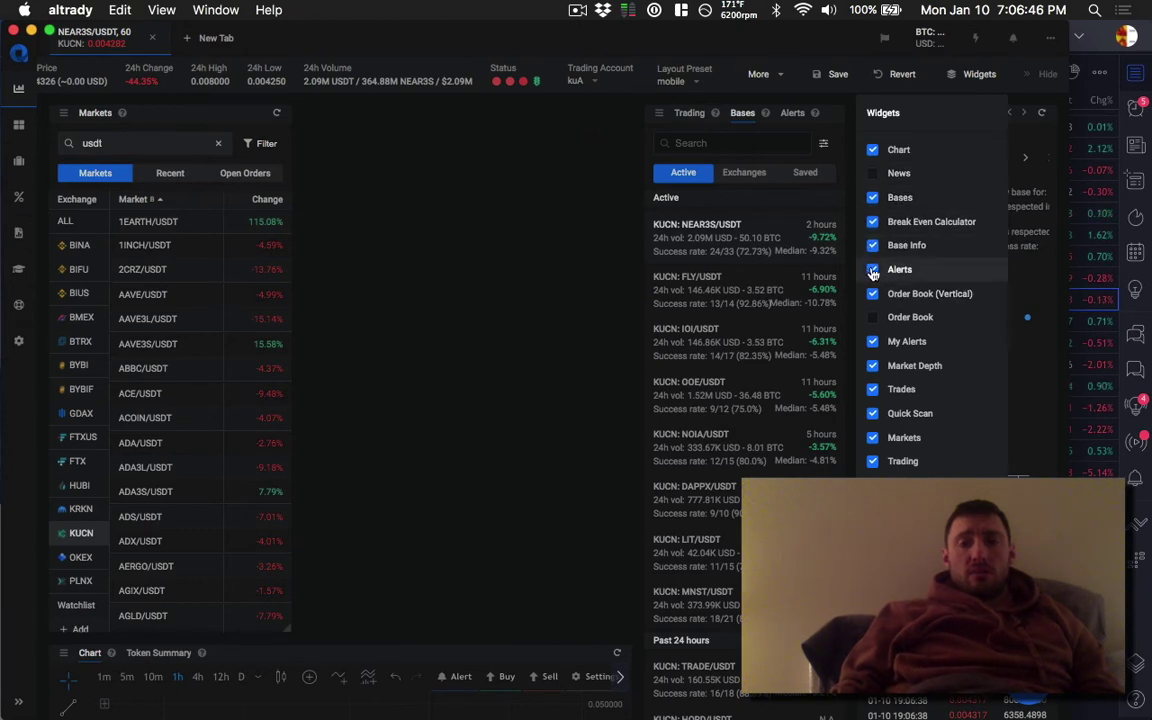
click(873, 270)
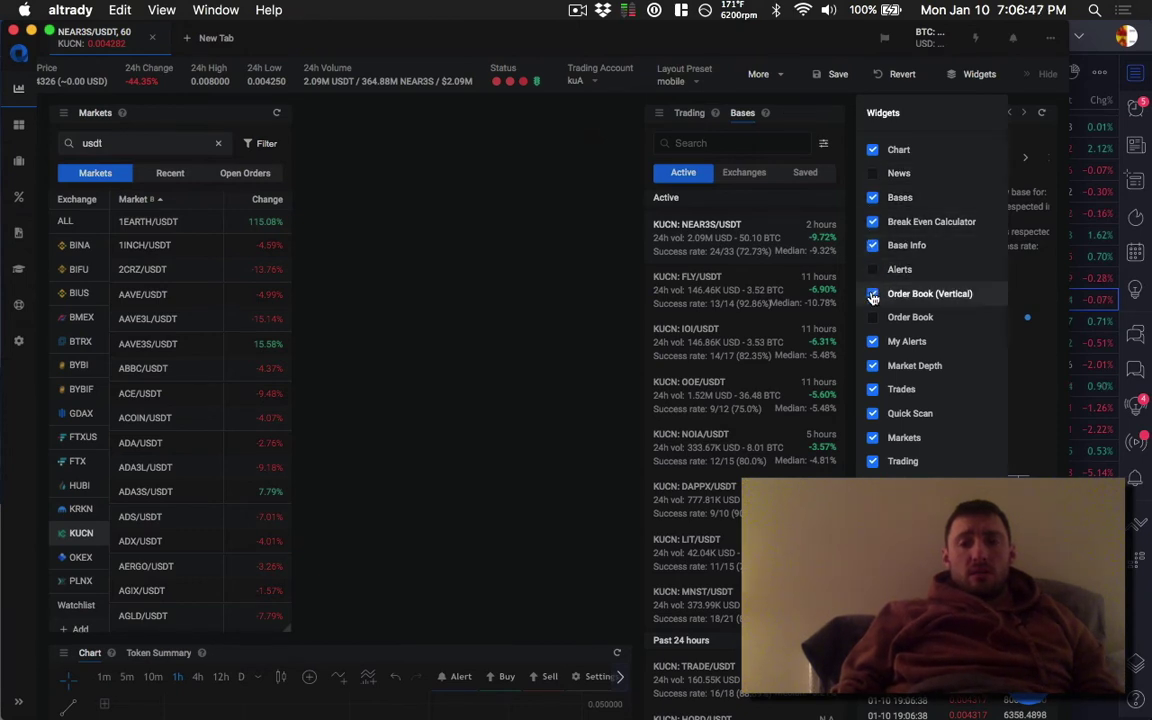
click(873, 366)
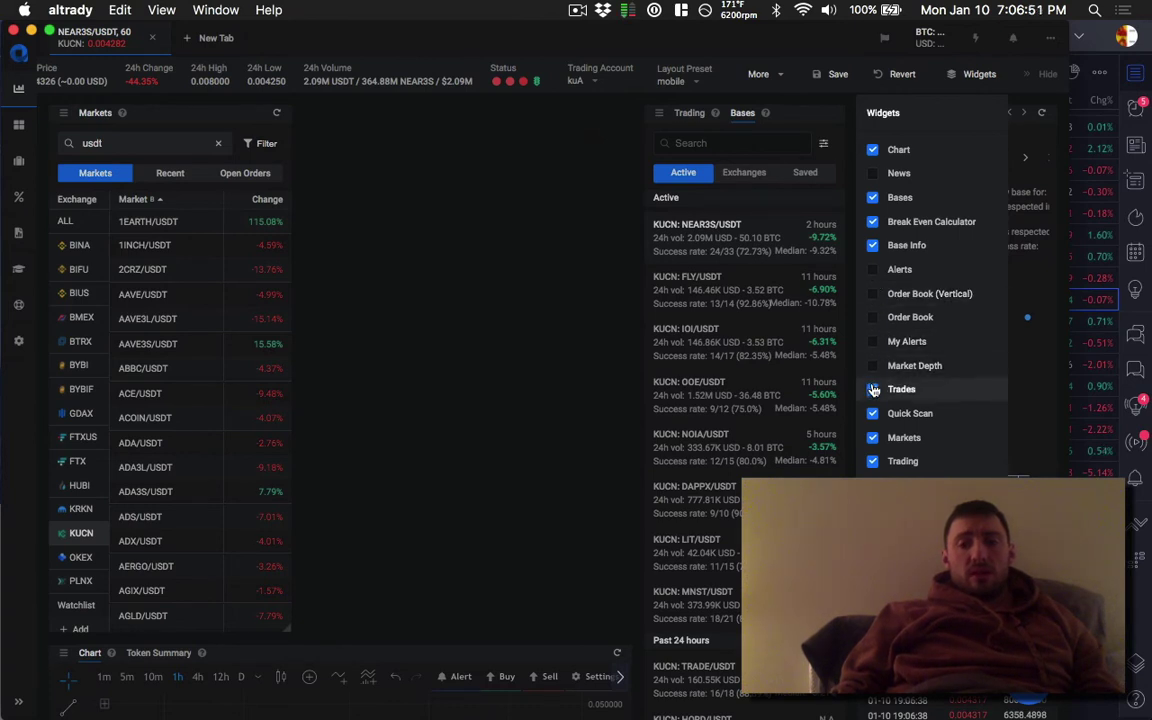
click(873, 390)
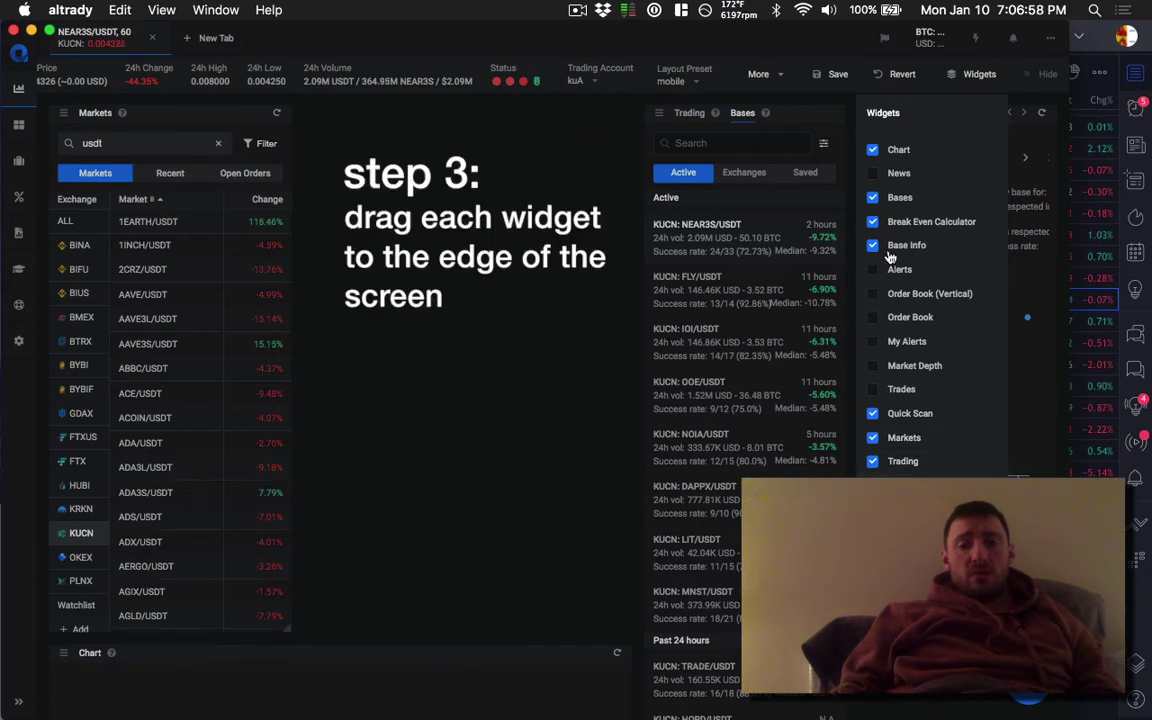
click(832, 76)
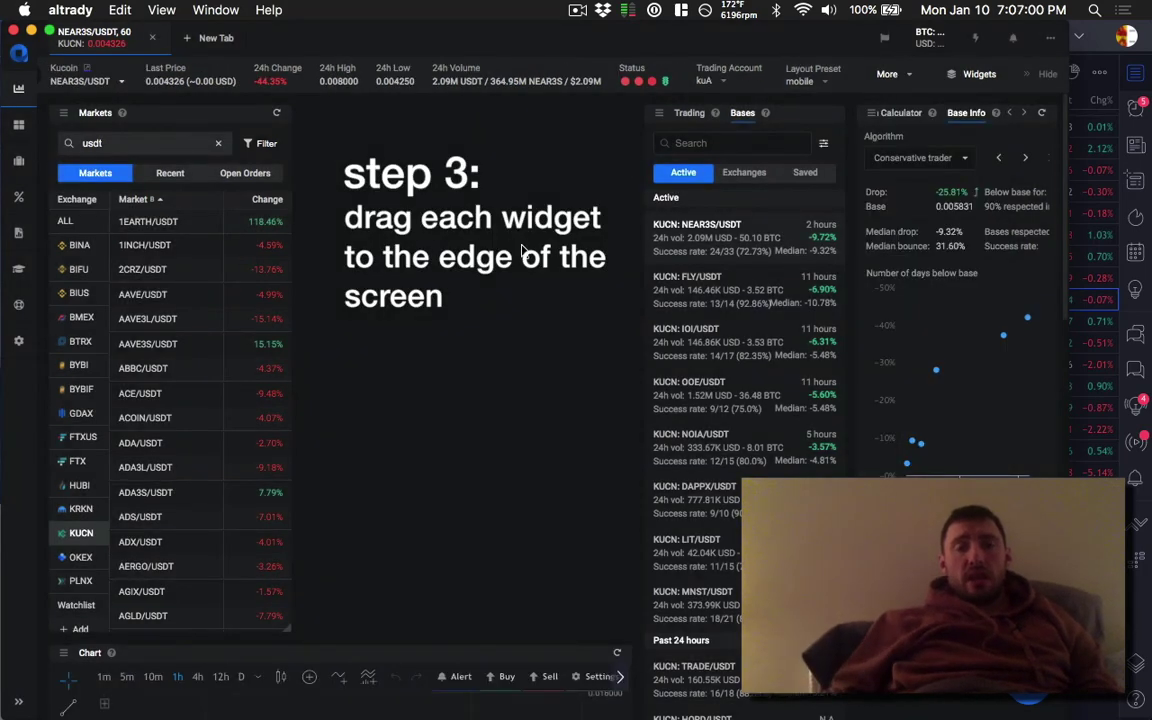
Widen the Markets widget to nearly the full layout width.
drag(288, 630, 1050, 595)
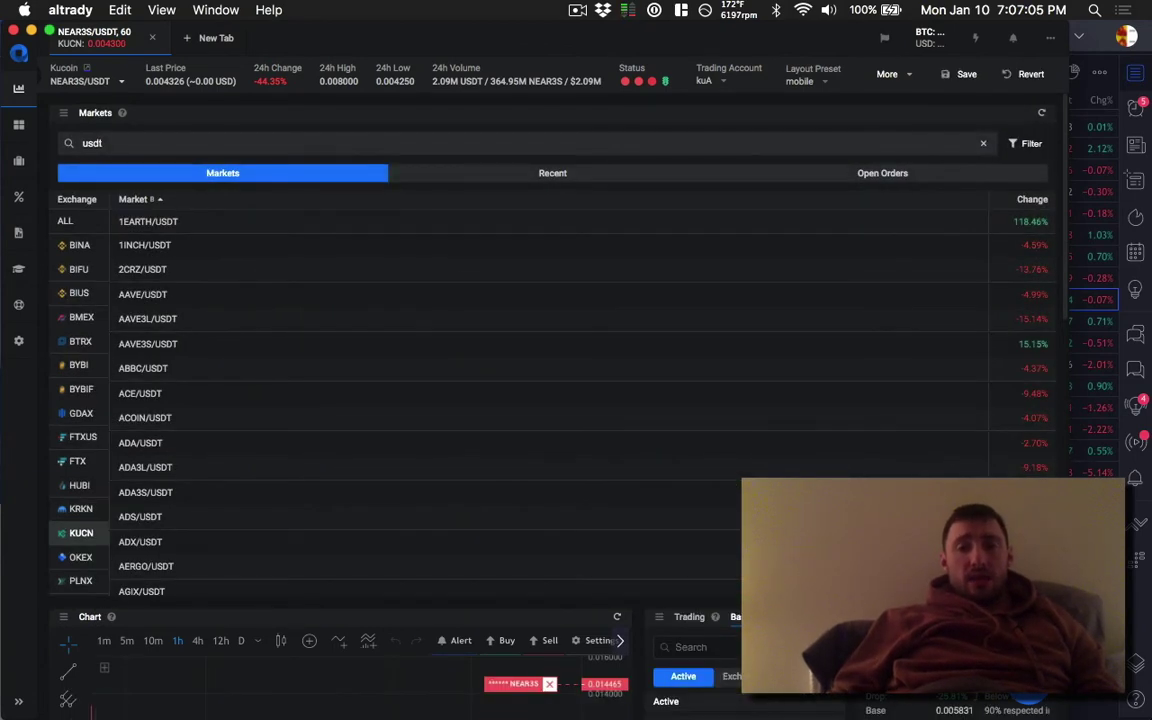
scroll(500, 400, down, 10)
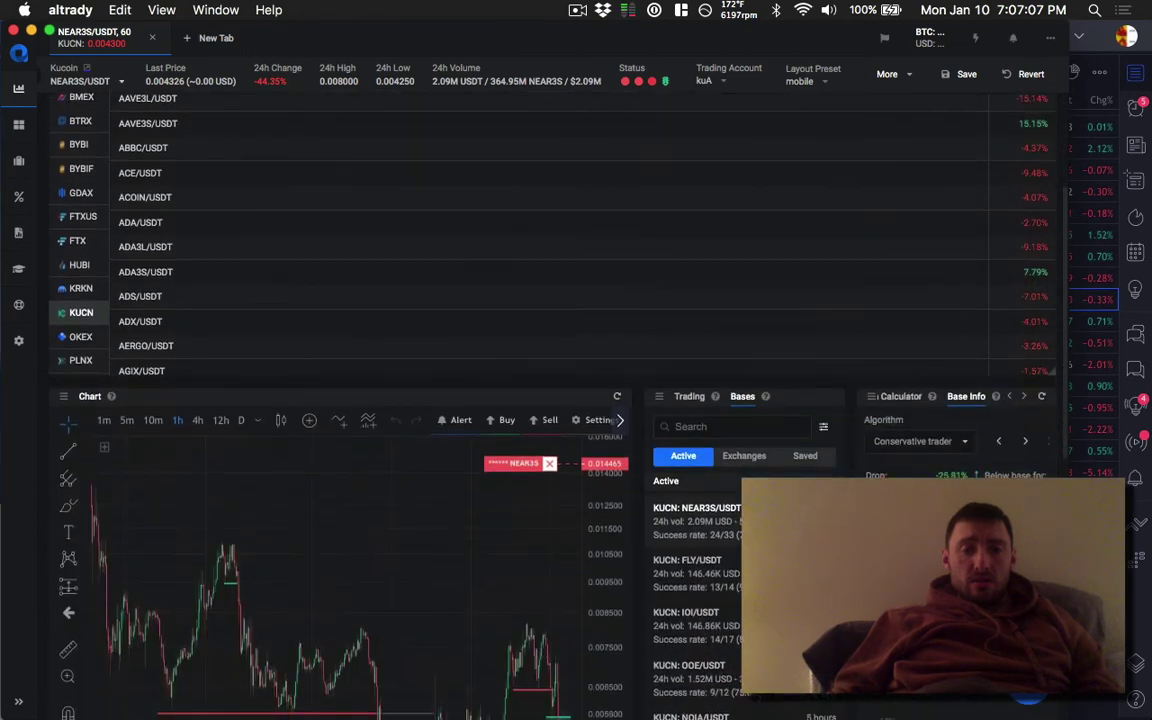
scroll(500, 400, down, 4)
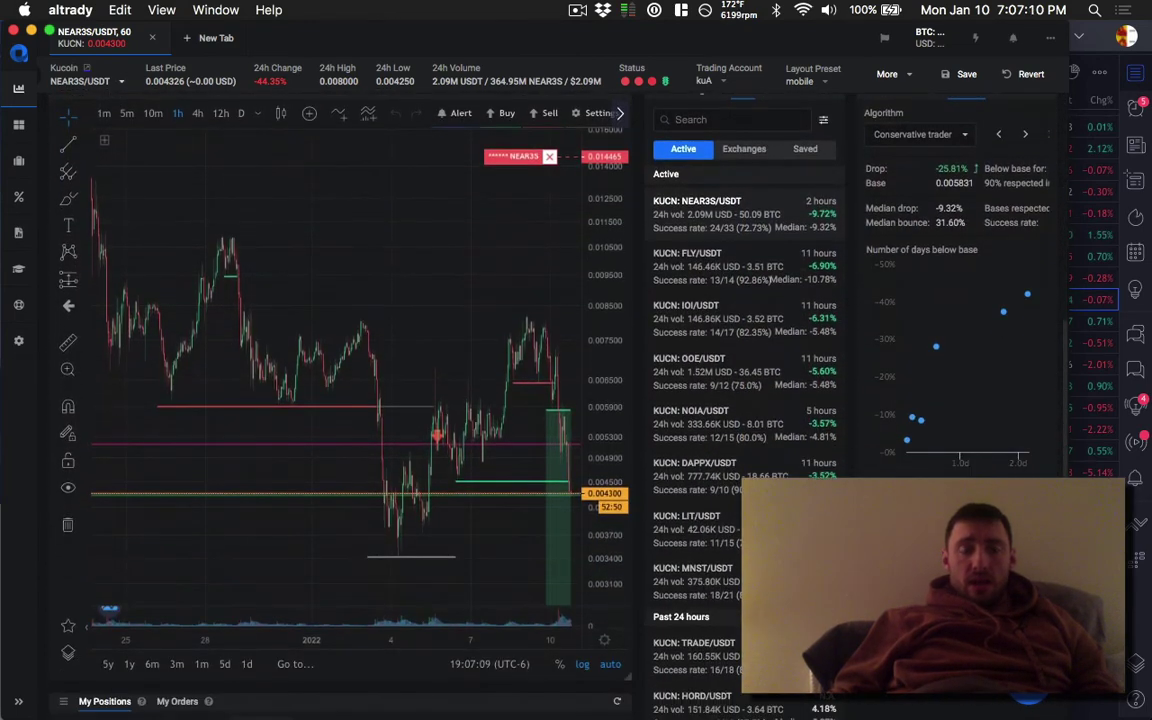
scroll(500, 400, down, 3)
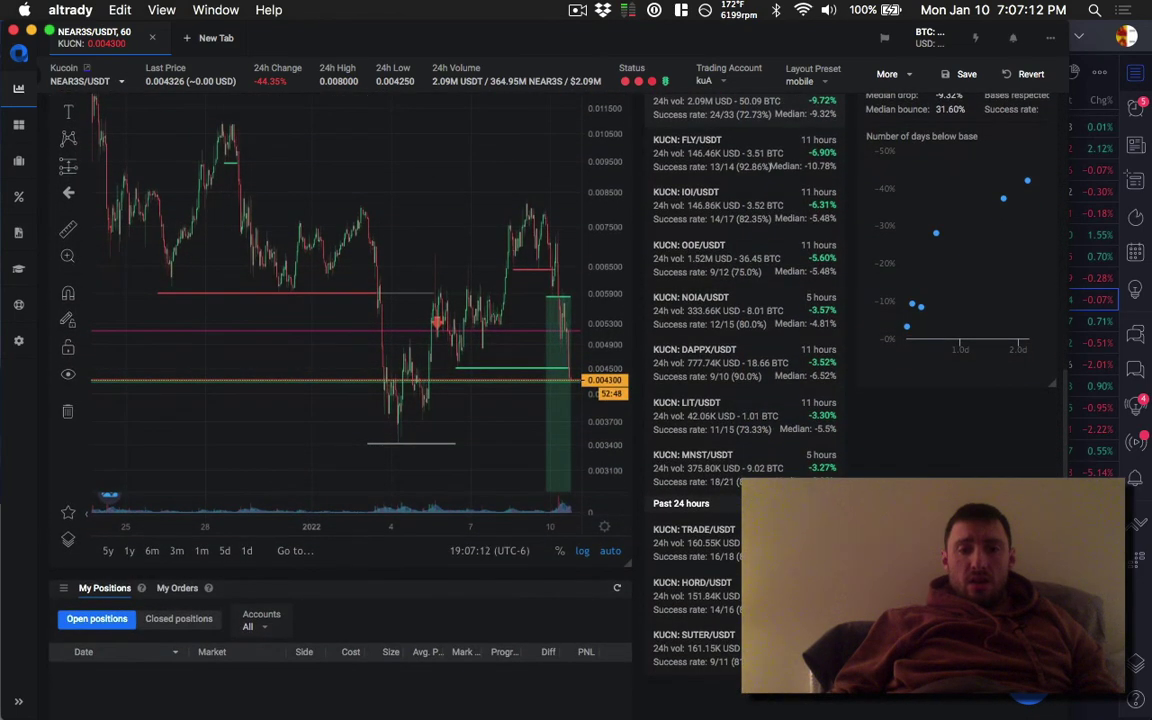
scroll(500, 400, up, 4)
scroll(500, 400, up, 12)
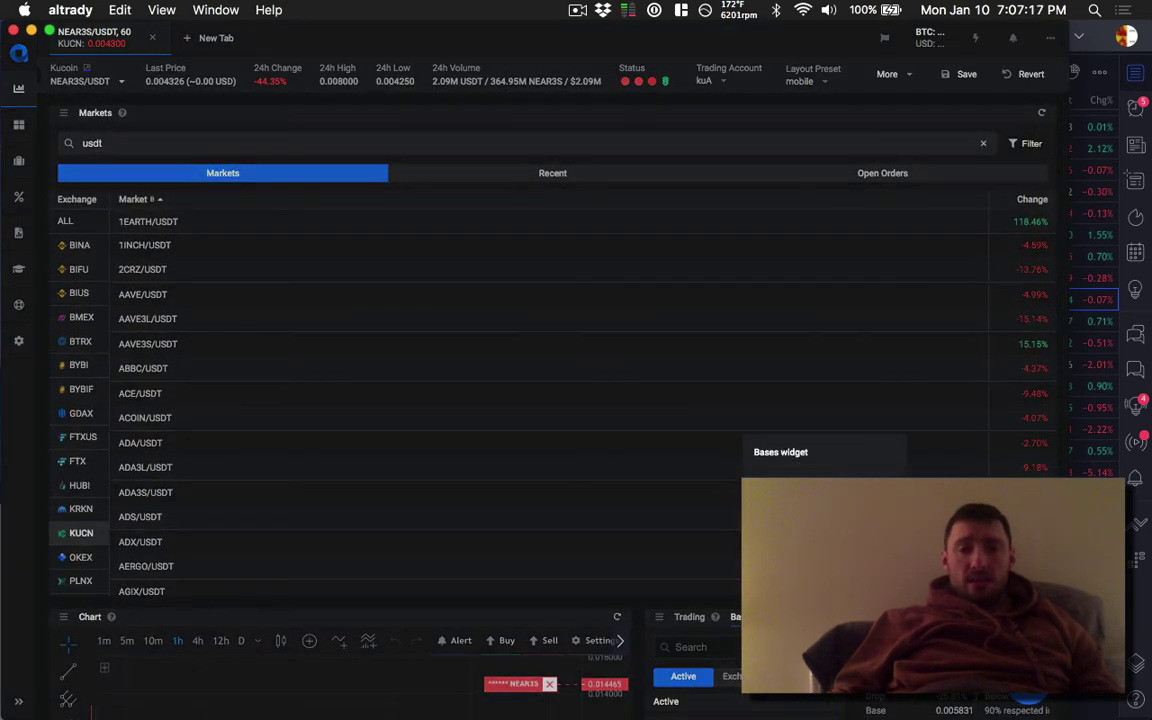
Drop Bases and then Quick Scan onto Markets so they become tabs.
drag(737, 616, 570, 398)
drag(517, 368, 514, 362)
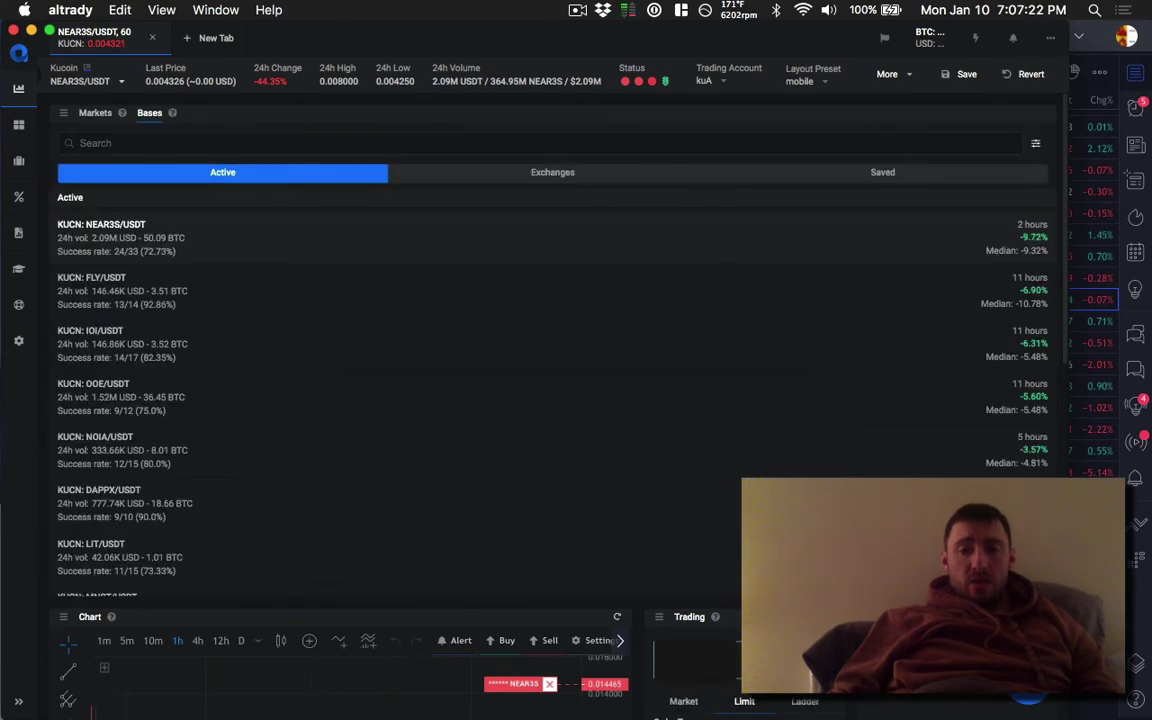
drag(943, 452, 461, 333)
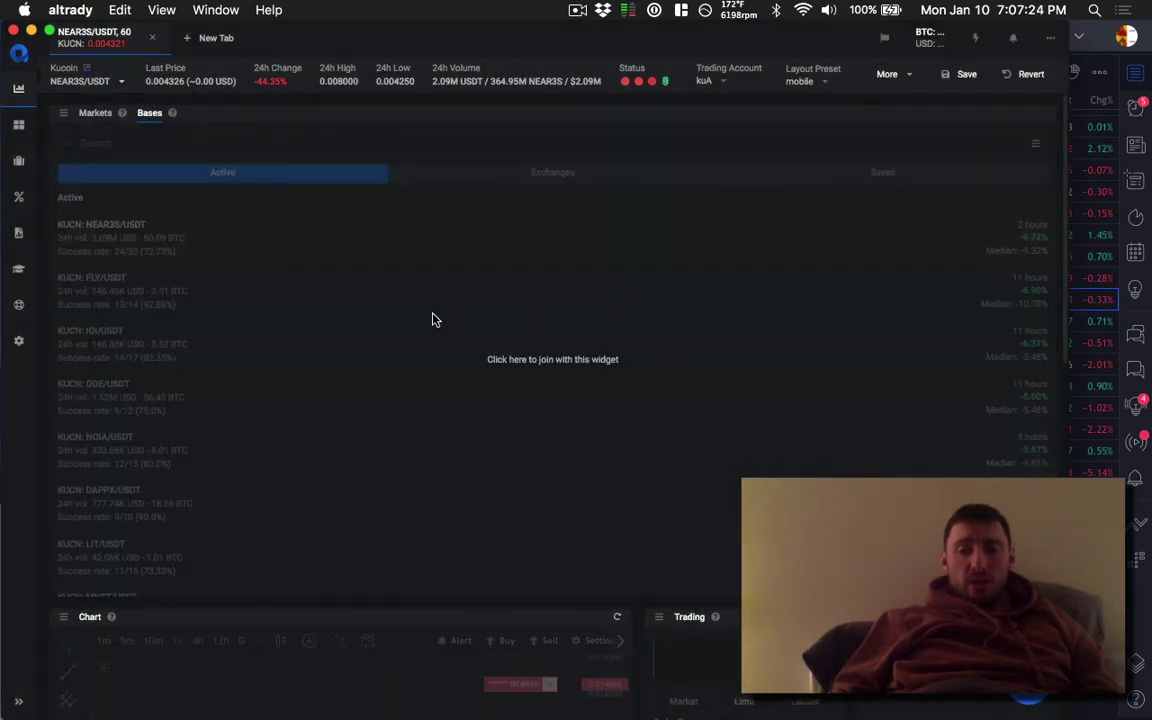
drag(535, 363, 234, 231)
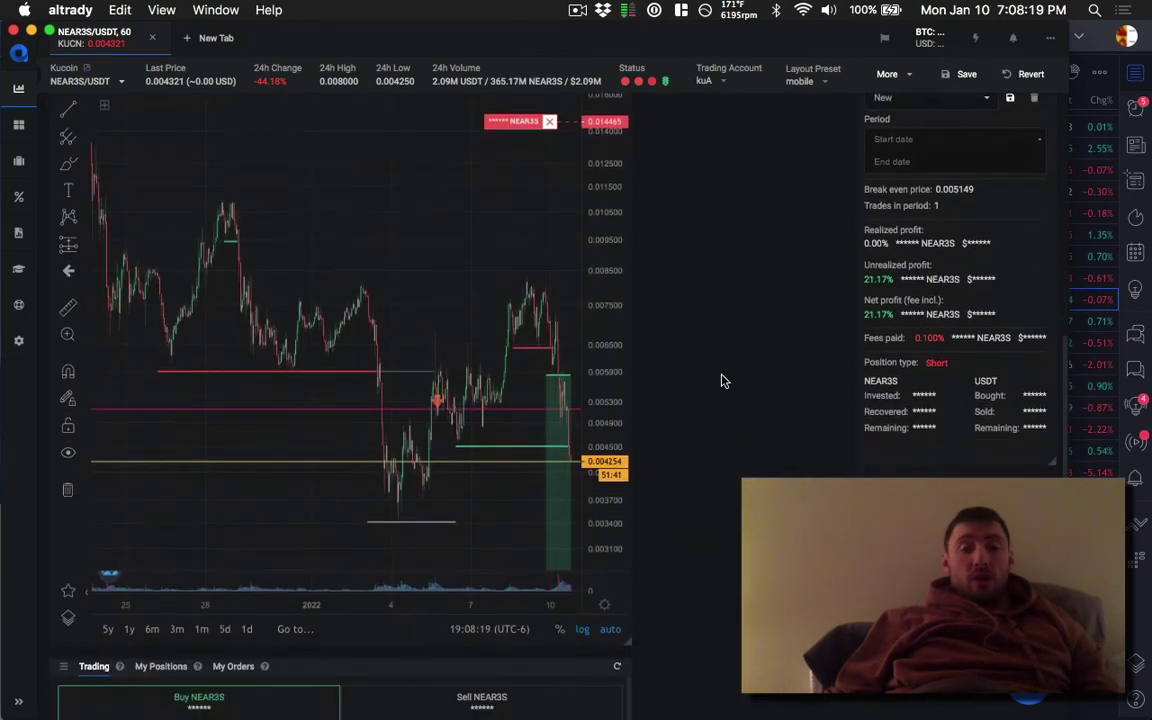
Join the Break Even Calculator and Base Info widgets to the Trading panel as tabs.
scroll(724, 381, down, 2)
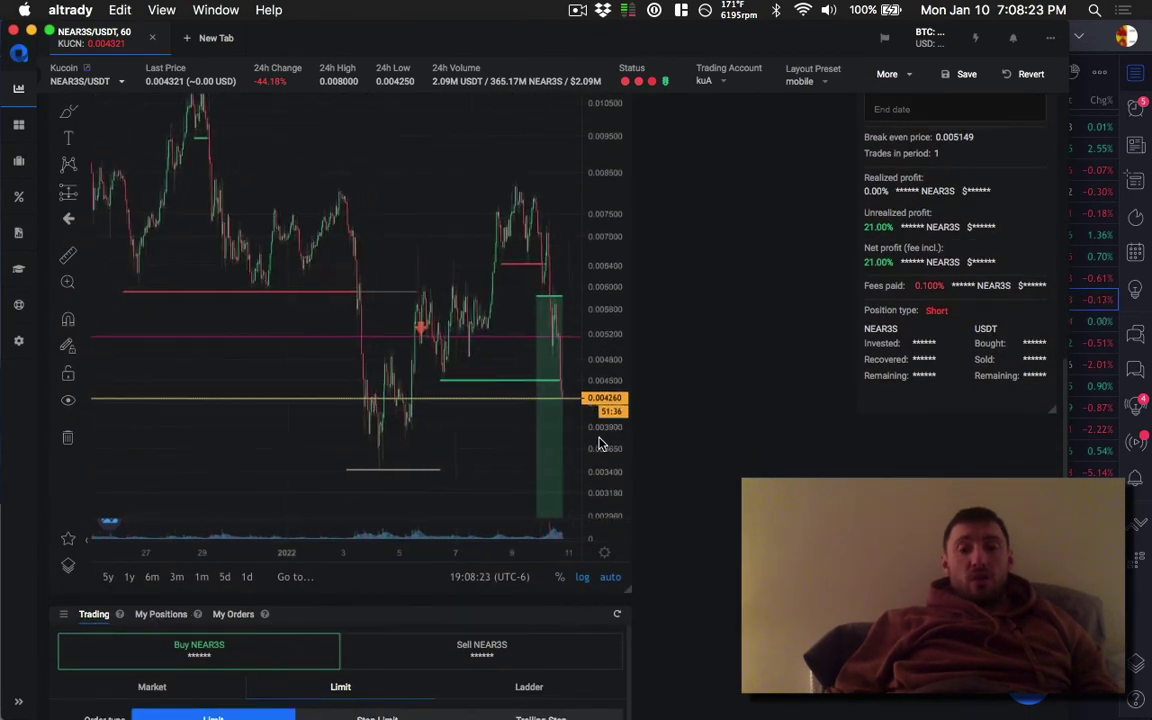
scroll(689, 391, up, 5)
click(871, 217)
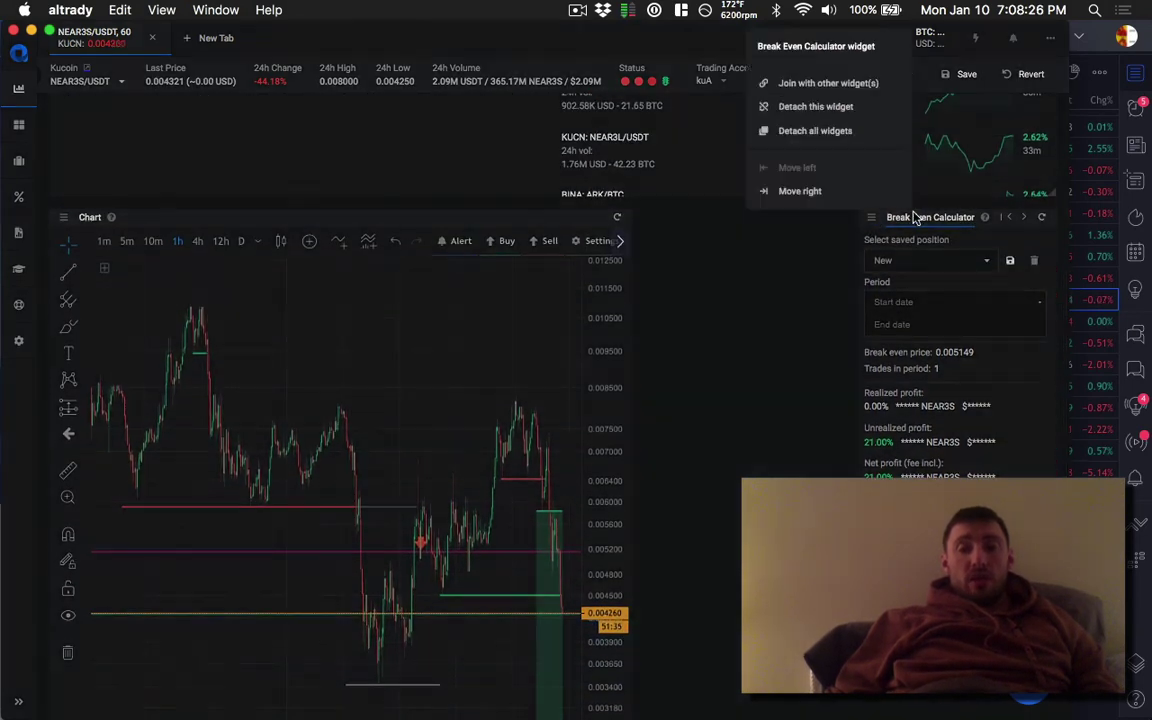
click(770, 78)
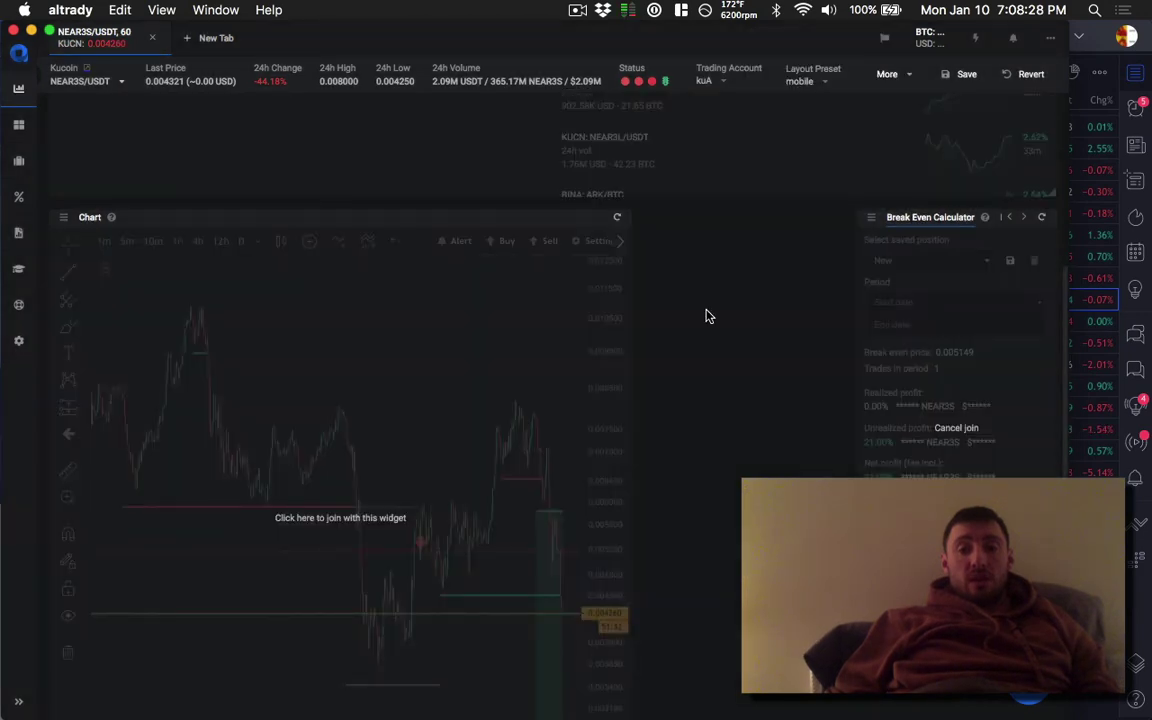
scroll(705, 316, down, 10)
click(347, 565)
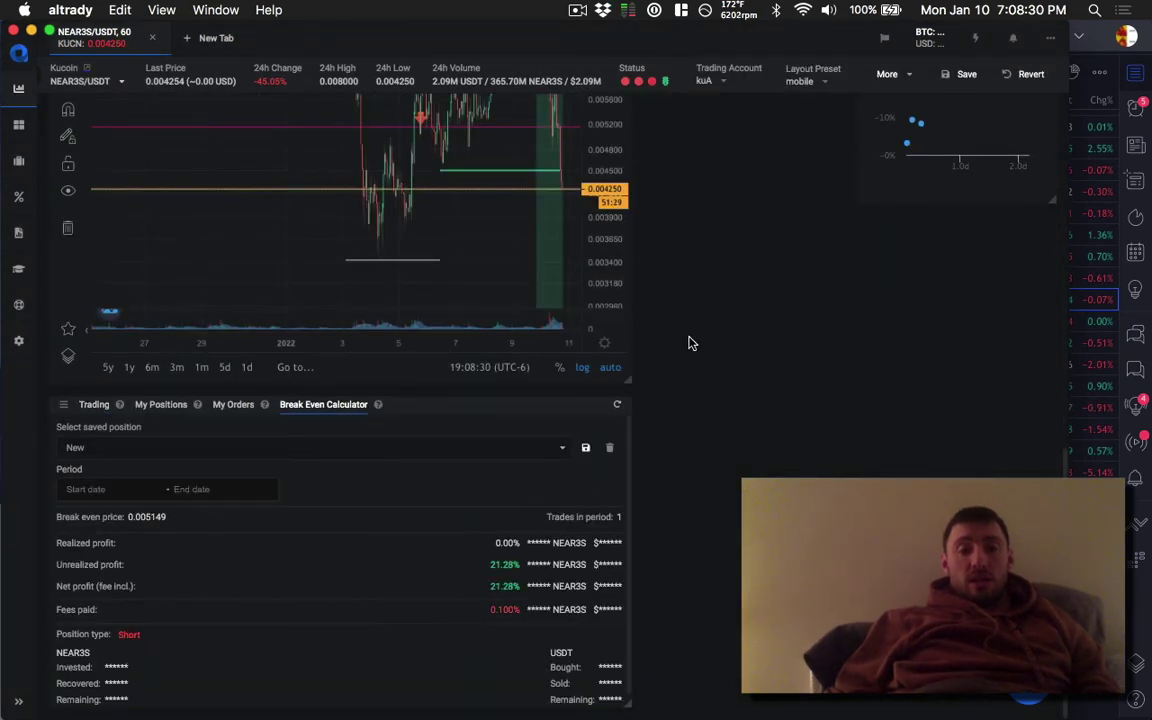
scroll(693, 342, up, 8)
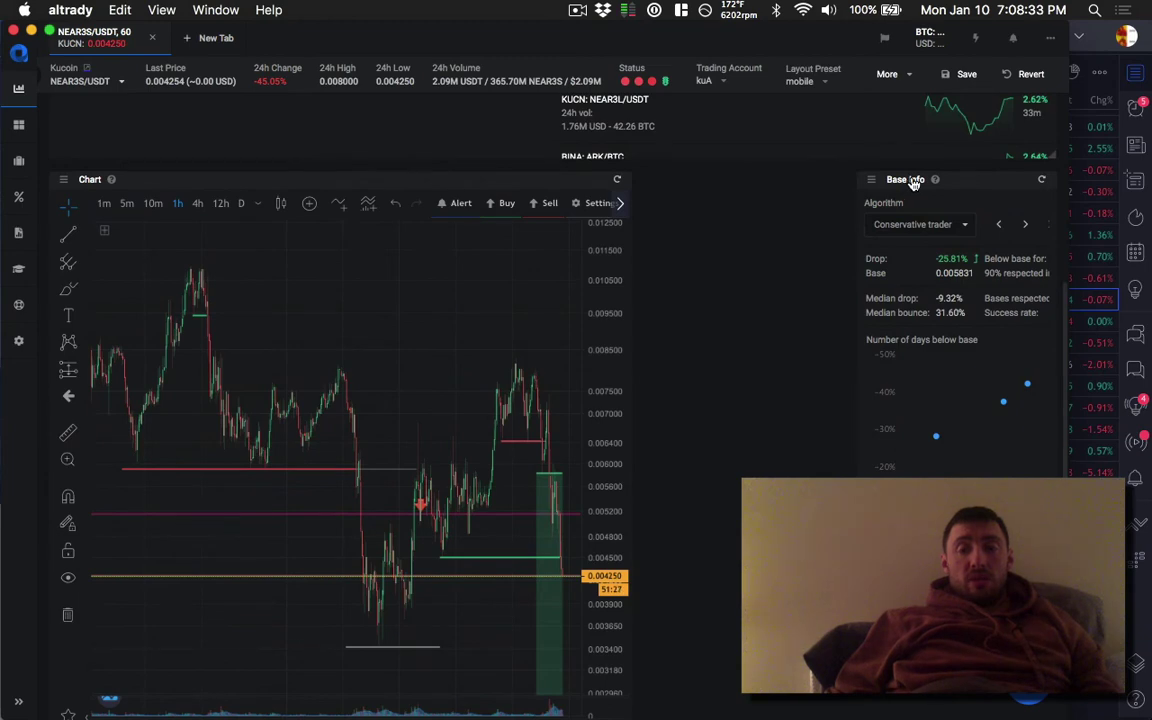
click(871, 179)
click(762, 152)
scroll(755, 395, down, 10)
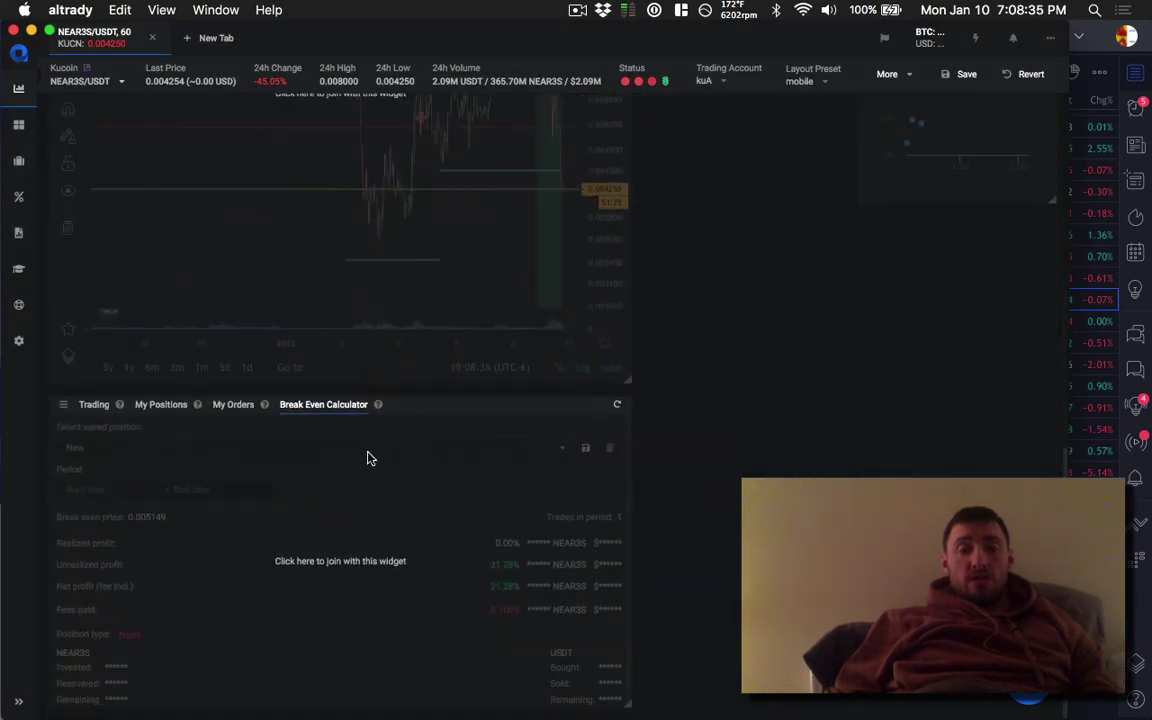
click(362, 563)
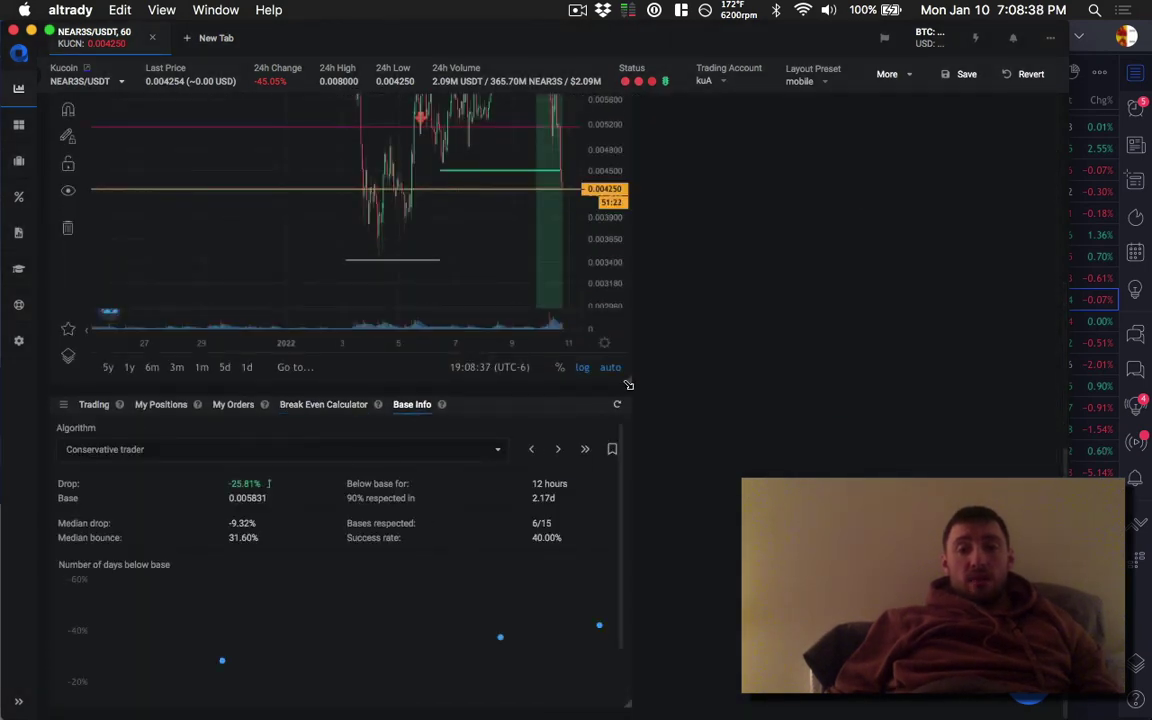
Widen the Chart and Trading panels to full width, save, and shorten the Markets list.
drag(686, 388, 1065, 386)
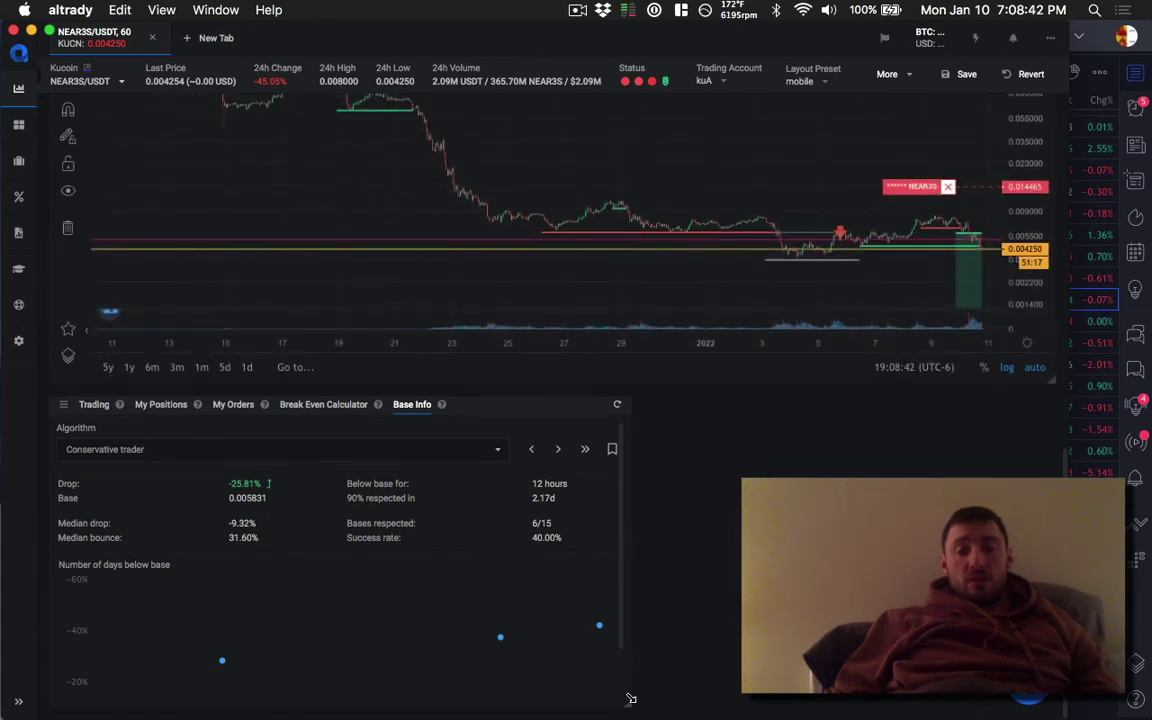
drag(630, 699, 1052, 706)
click(958, 74)
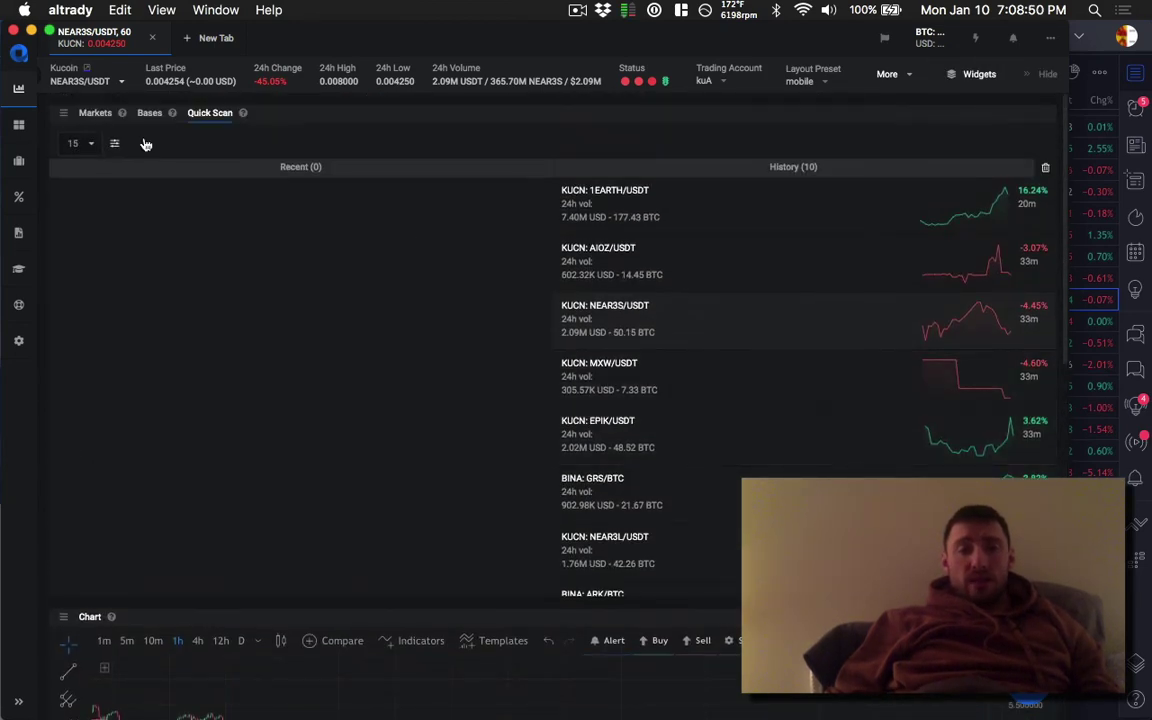
click(94, 112)
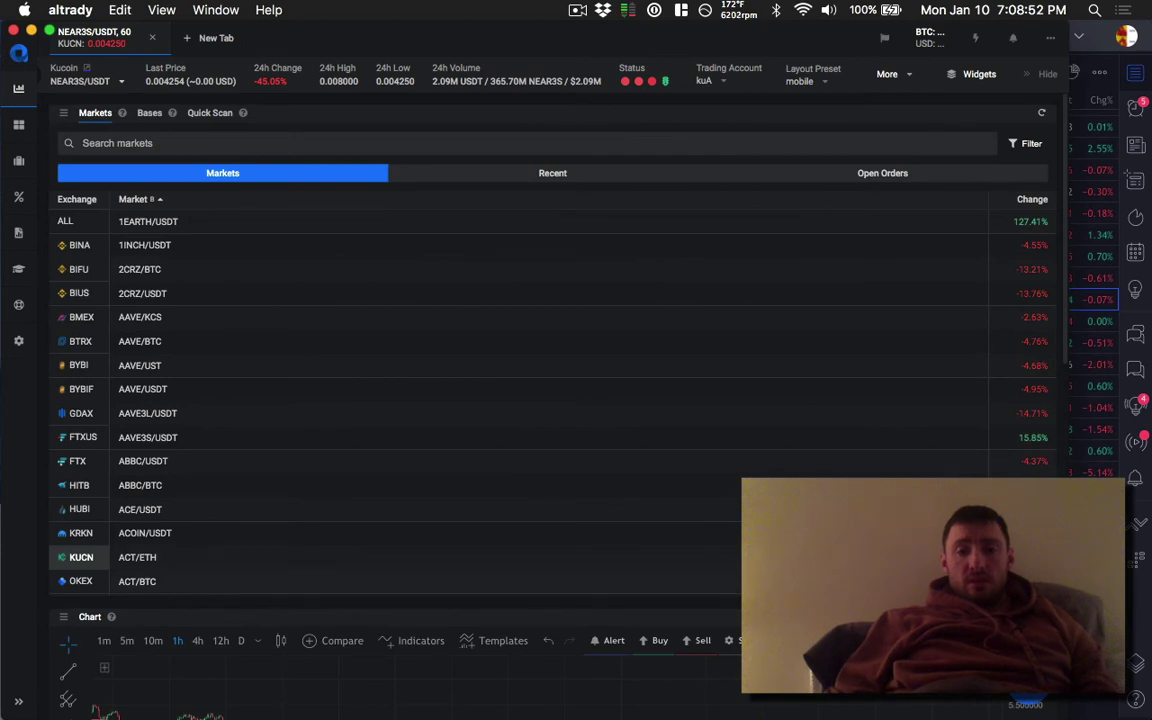
drag(1045, 600, 1051, 272)
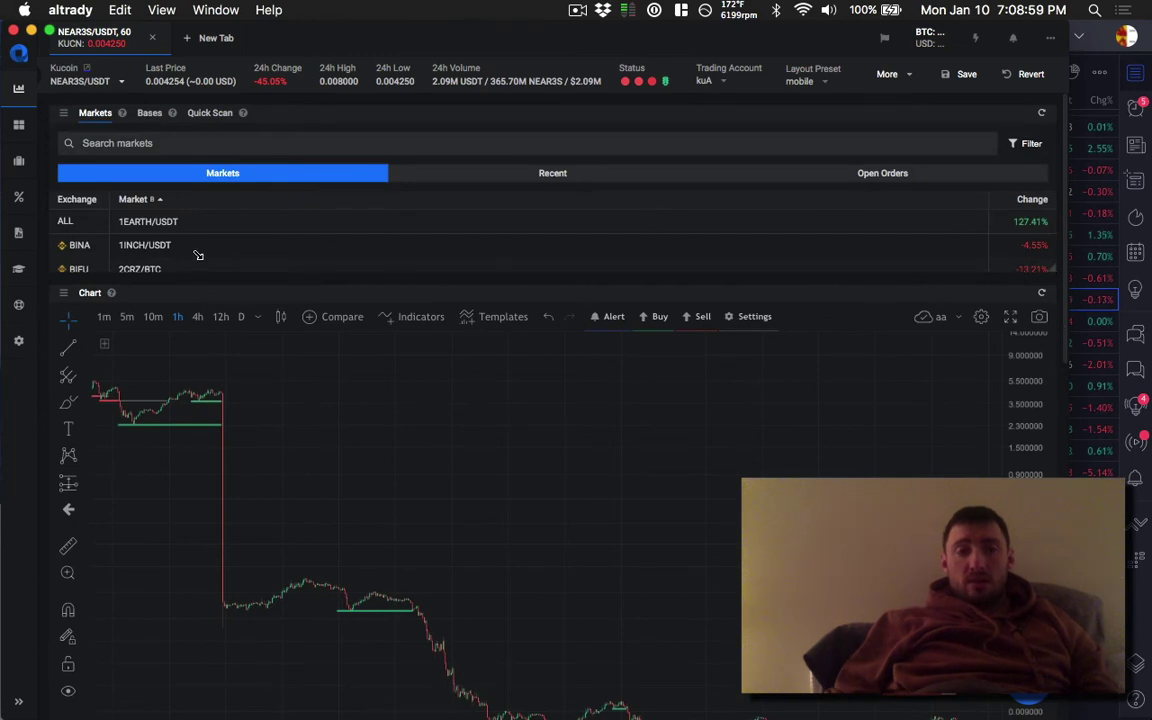
Save the layout, shrink Altrady to phone width, and resize the chart to fit.
click(958, 75)
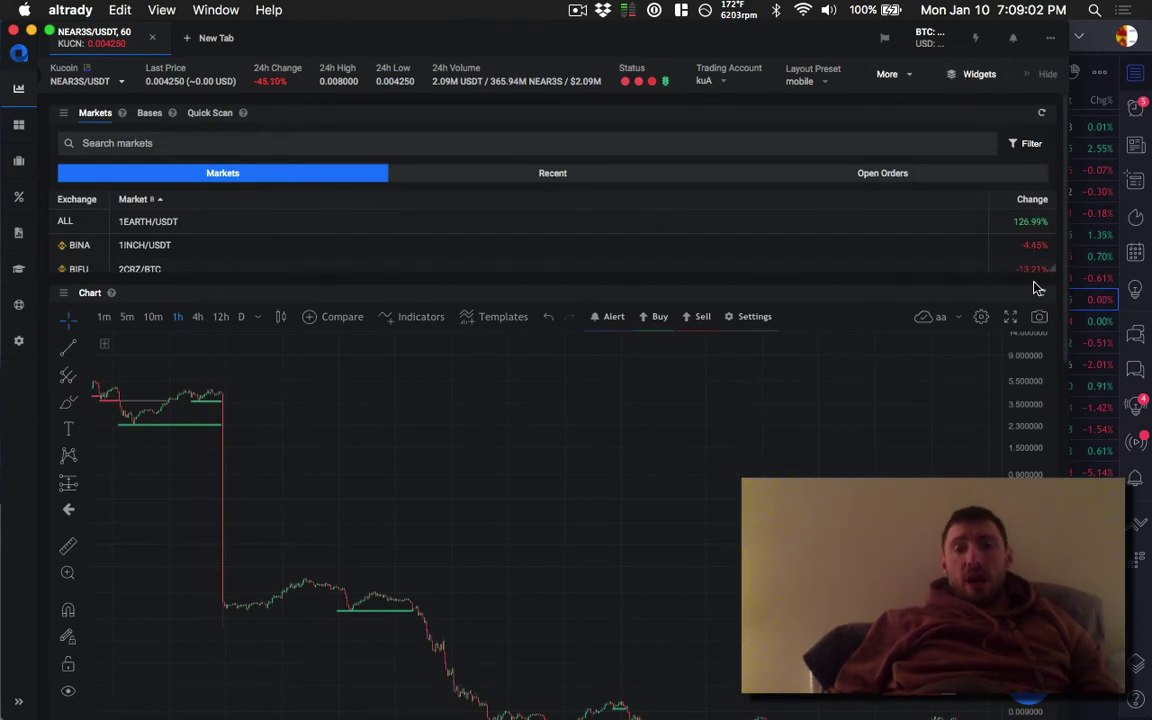
key(super+Tab)
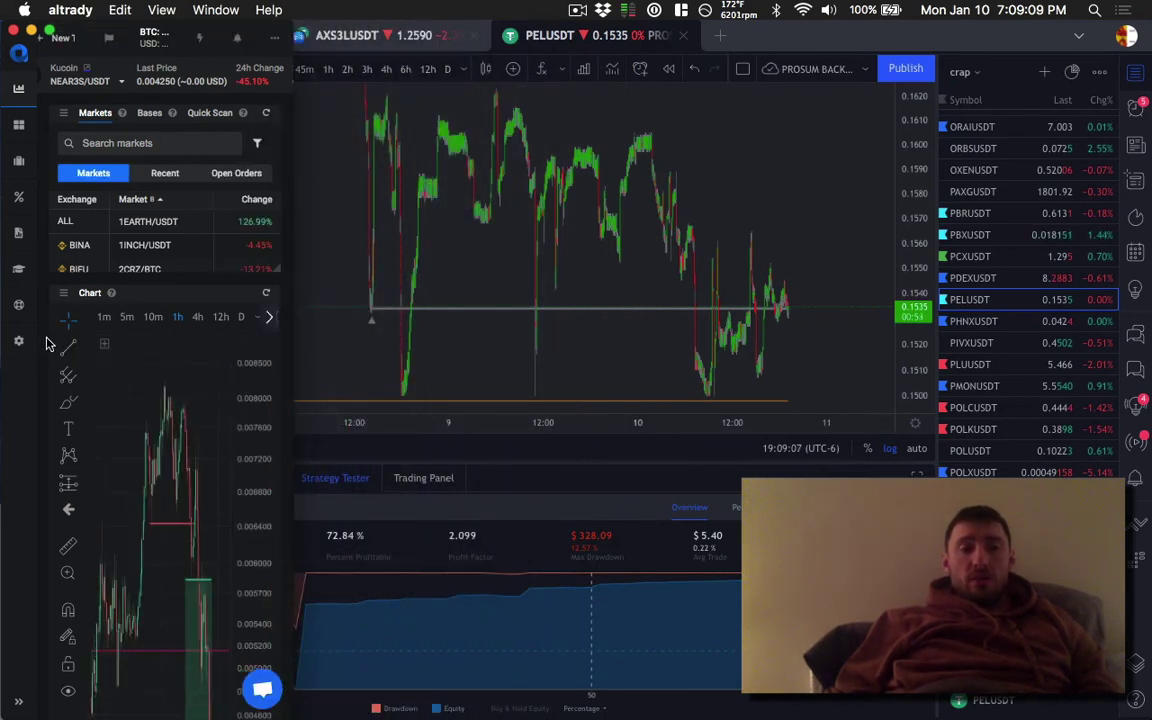
scroll(45, 343, down, 5)
drag(278, 647, 60, 378)
drag(262, 398, 282, 518)
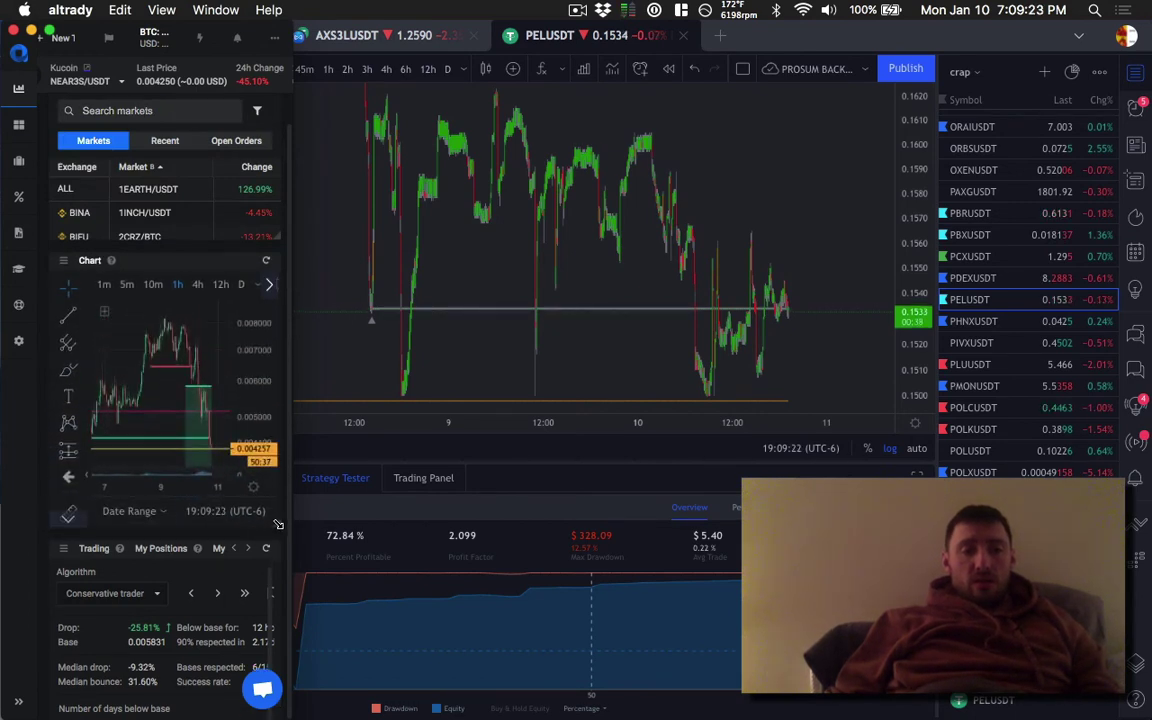
drag(278, 525, 280, 561)
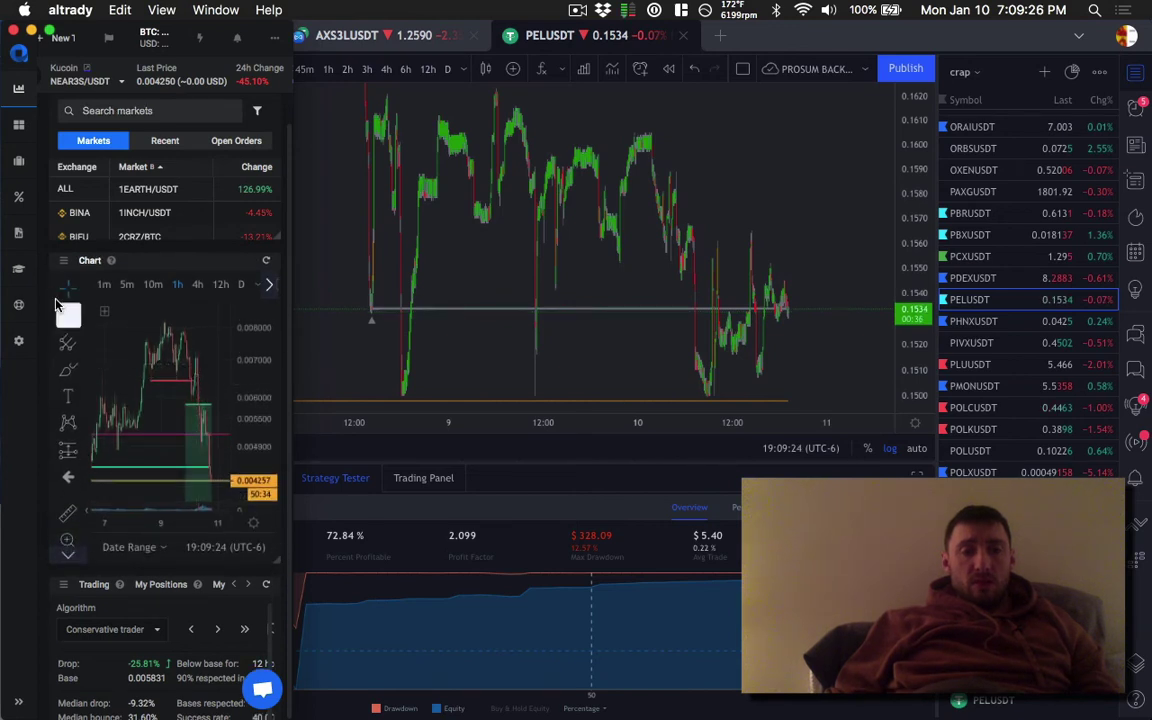
Drag the Altrady window edge to widen it back out.
mouse_move(190, 78)
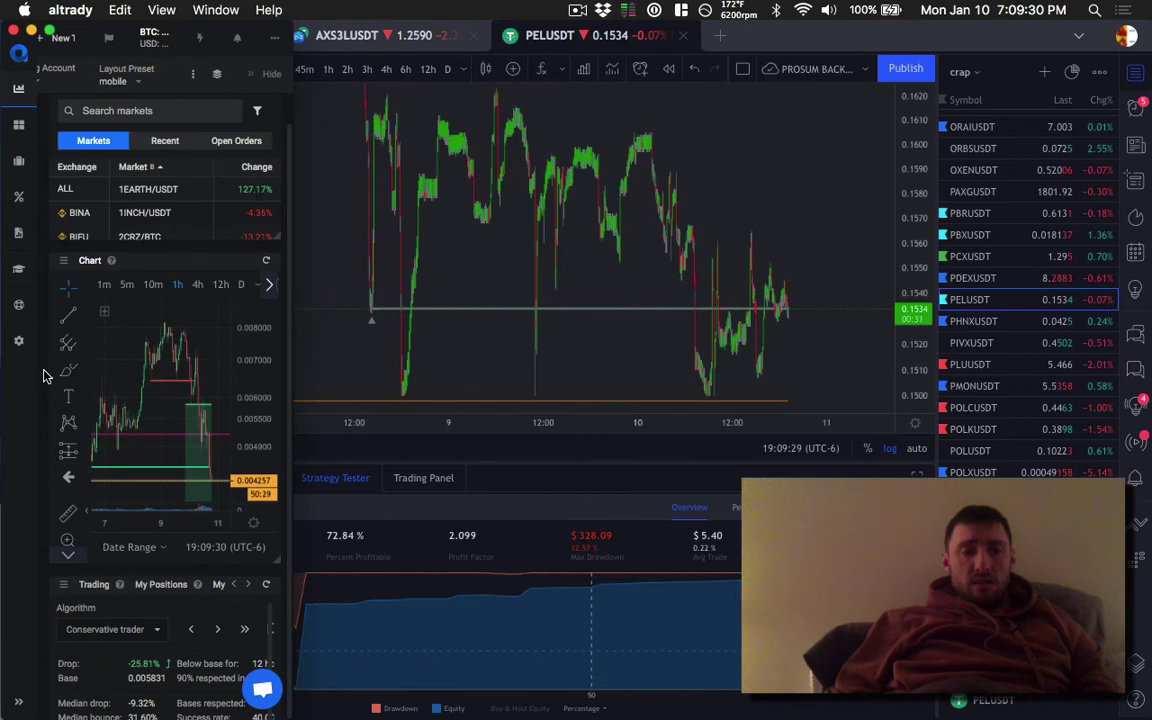
scroll(43, 375, down, 4)
scroll(266, 511, down, 2)
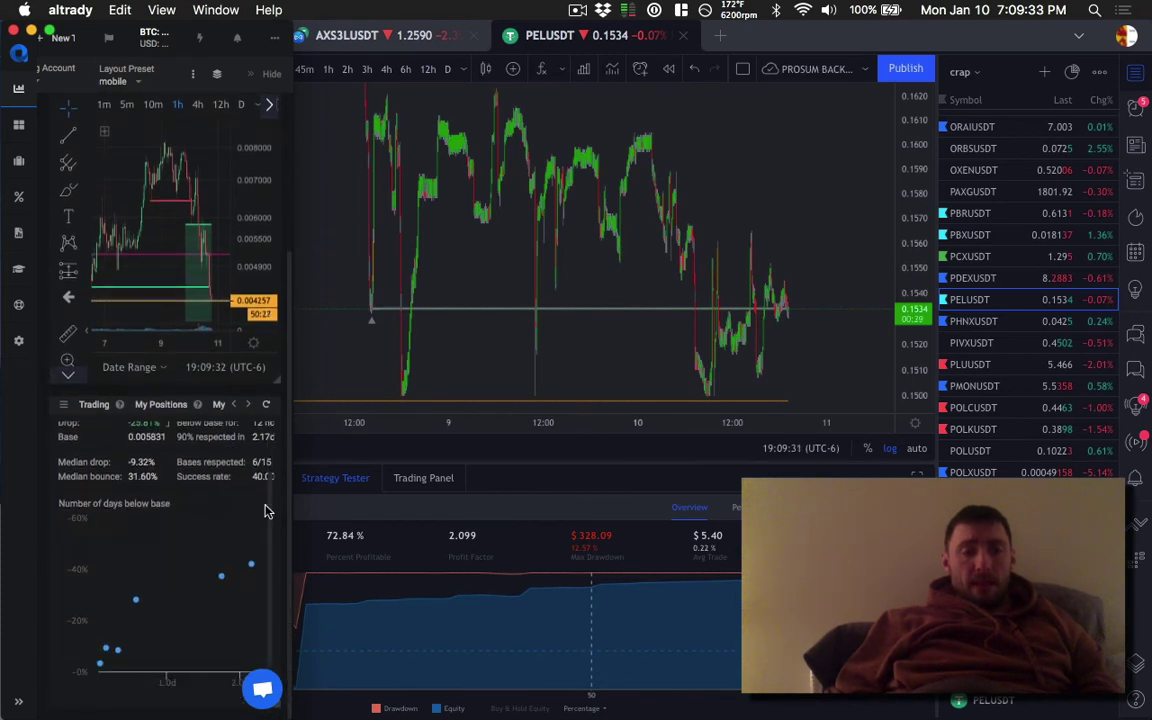
drag(278, 716, 288, 712)
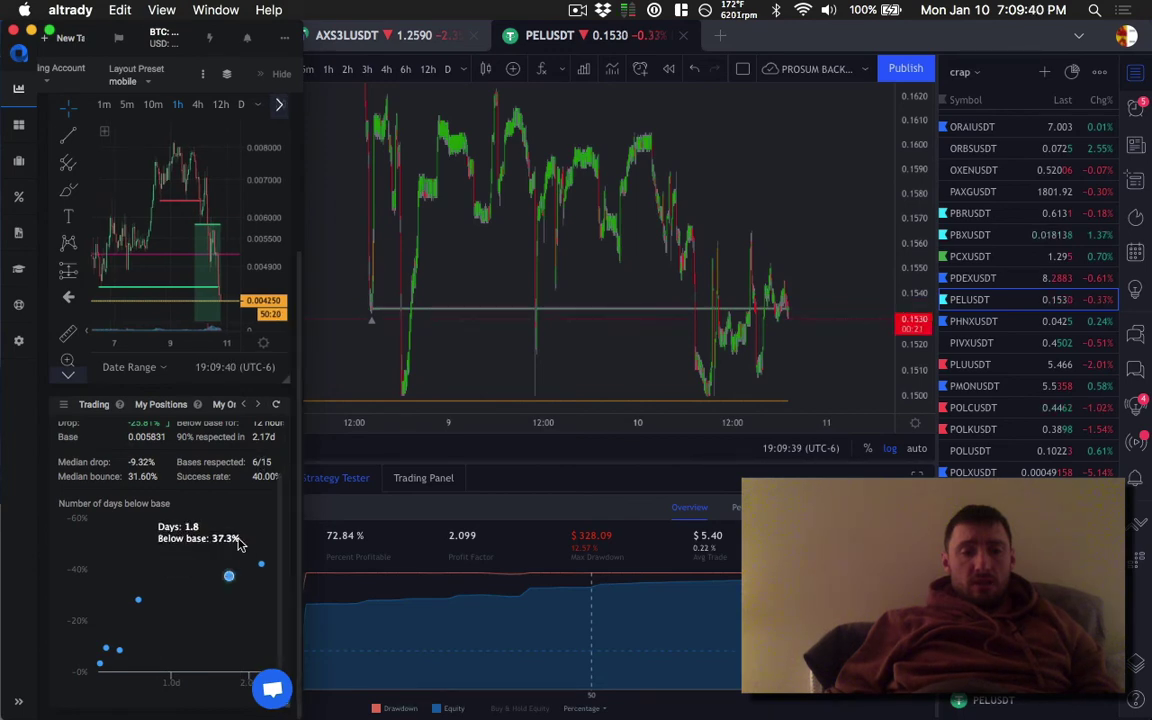
drag(296, 472, 1147, 716)
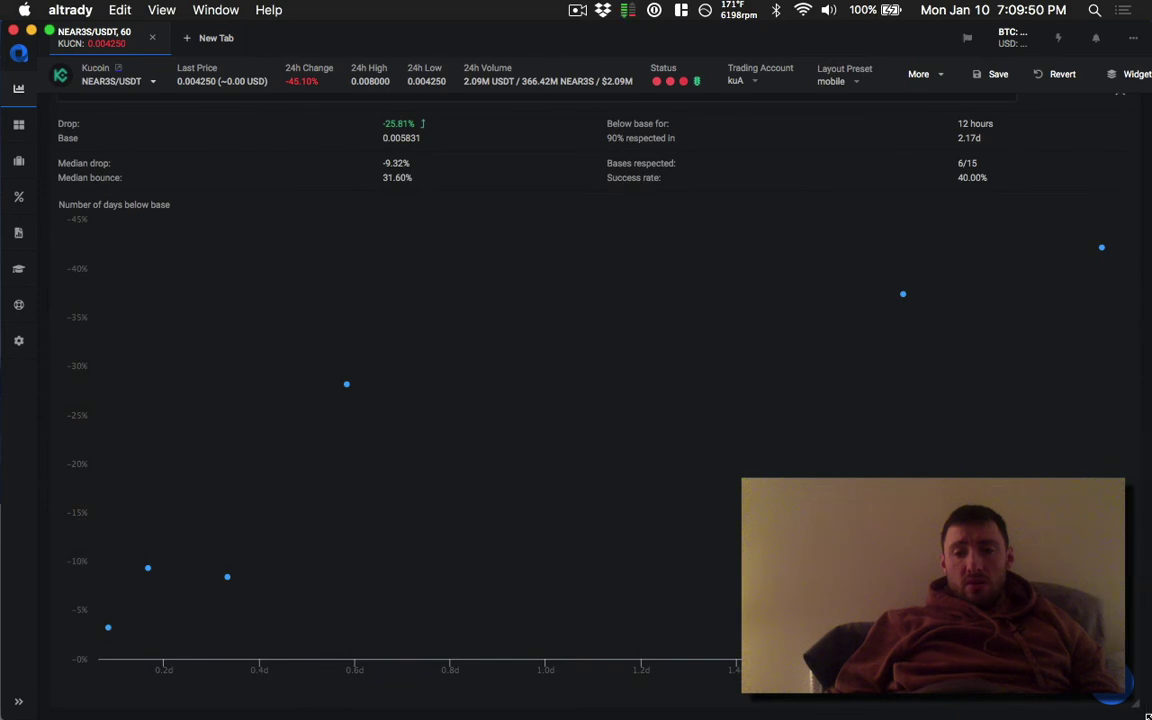
Save the mobile layout preset and pause recording via the ScreenFlow menu-bar icon.
click(992, 73)
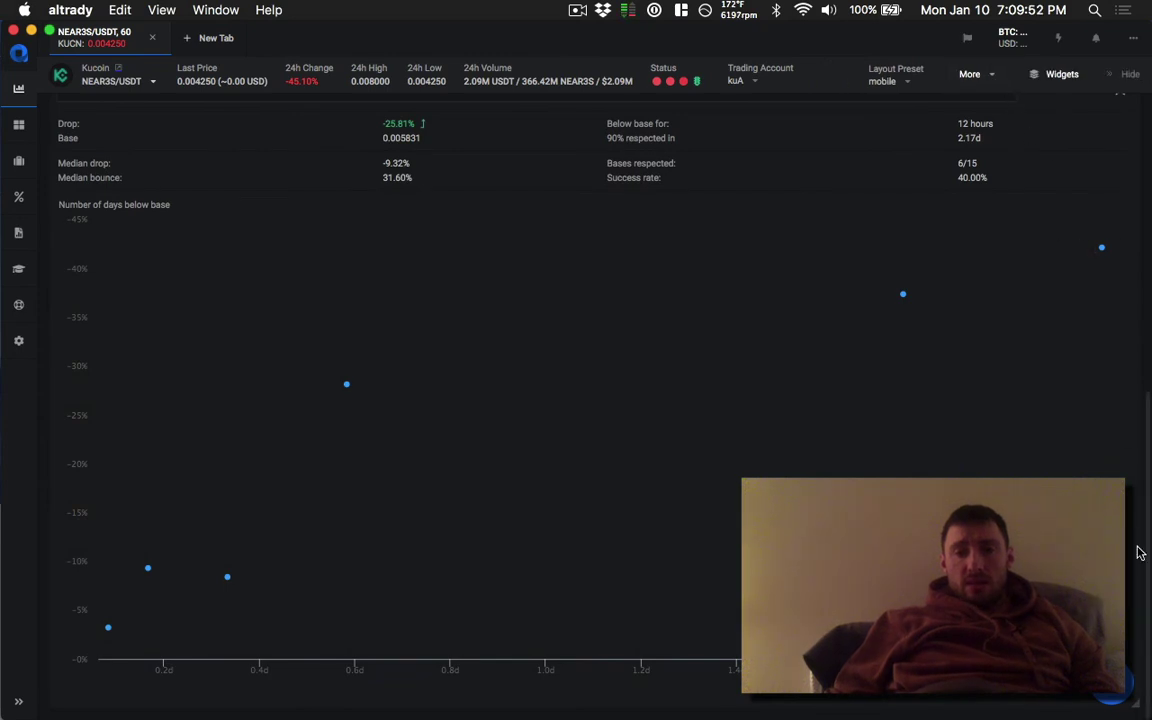
click(578, 10)
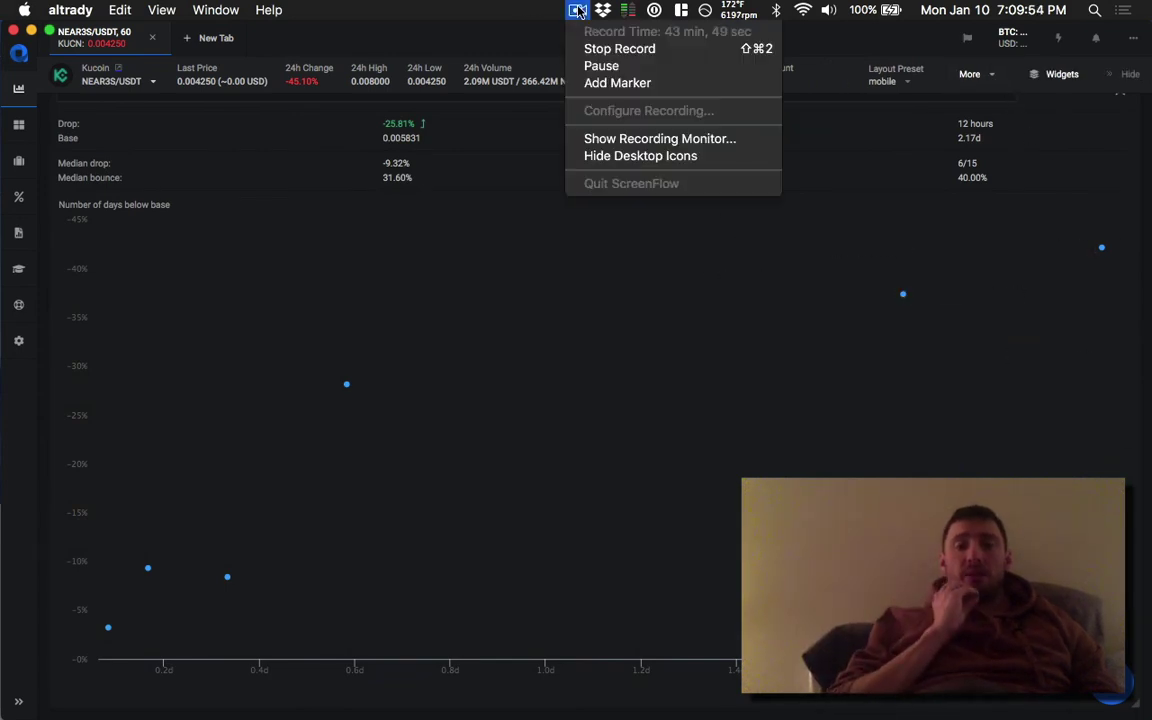
click(585, 66)
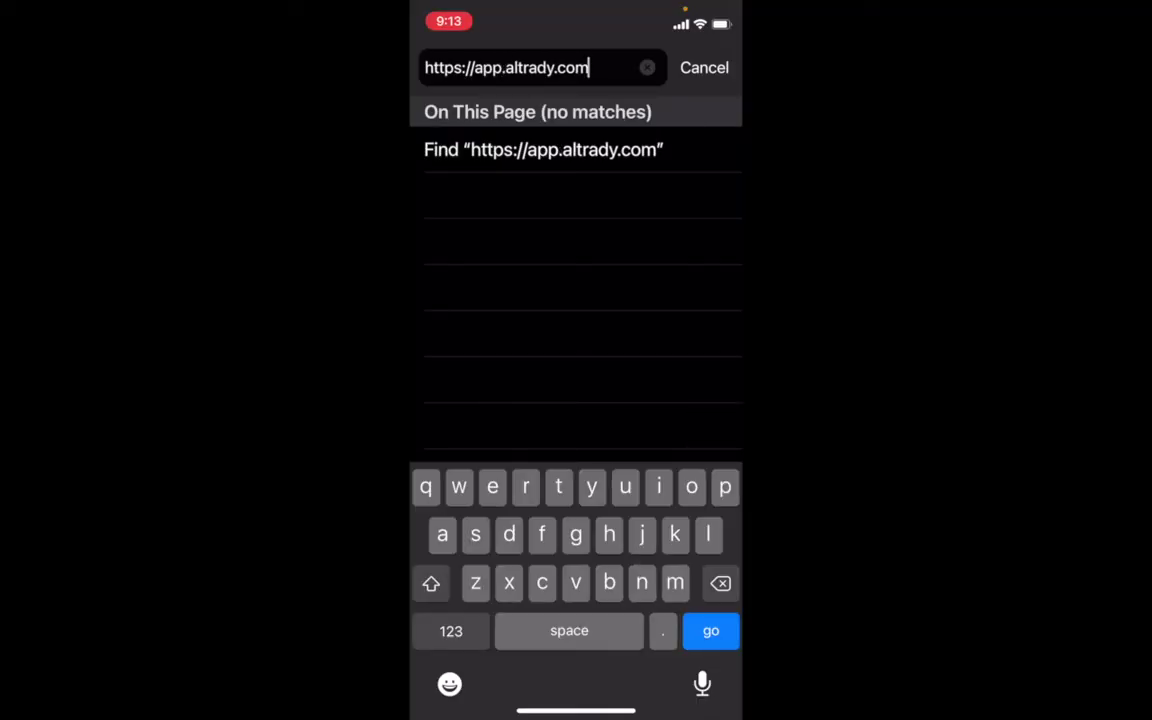
Load the Altrady /dashboard page in the phone browser and apply the mobile layout preset.
text(/das)
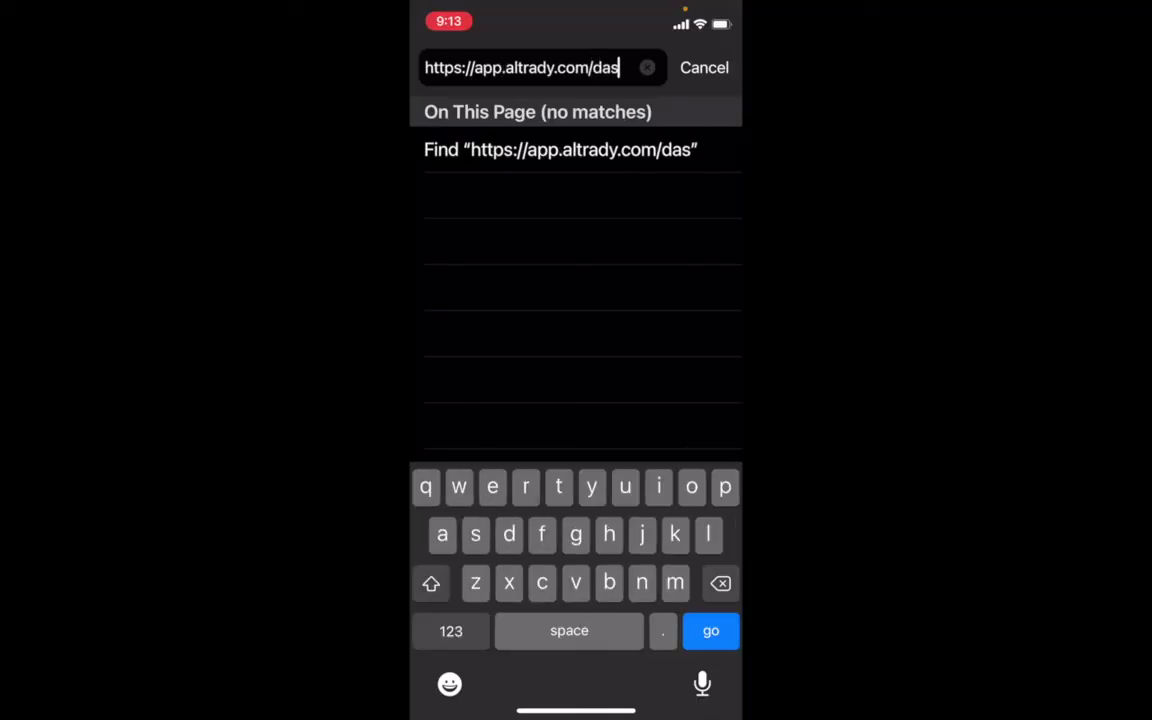
text(hboard)
key(Return)
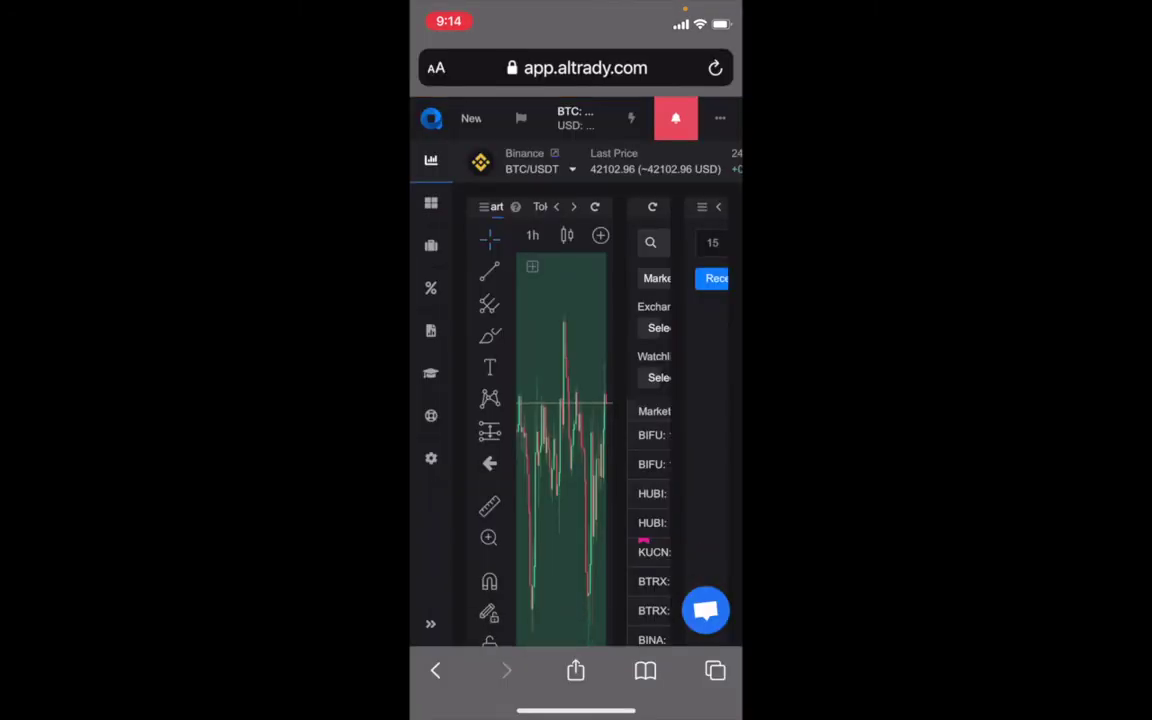
scroll(575, 160, right, 5)
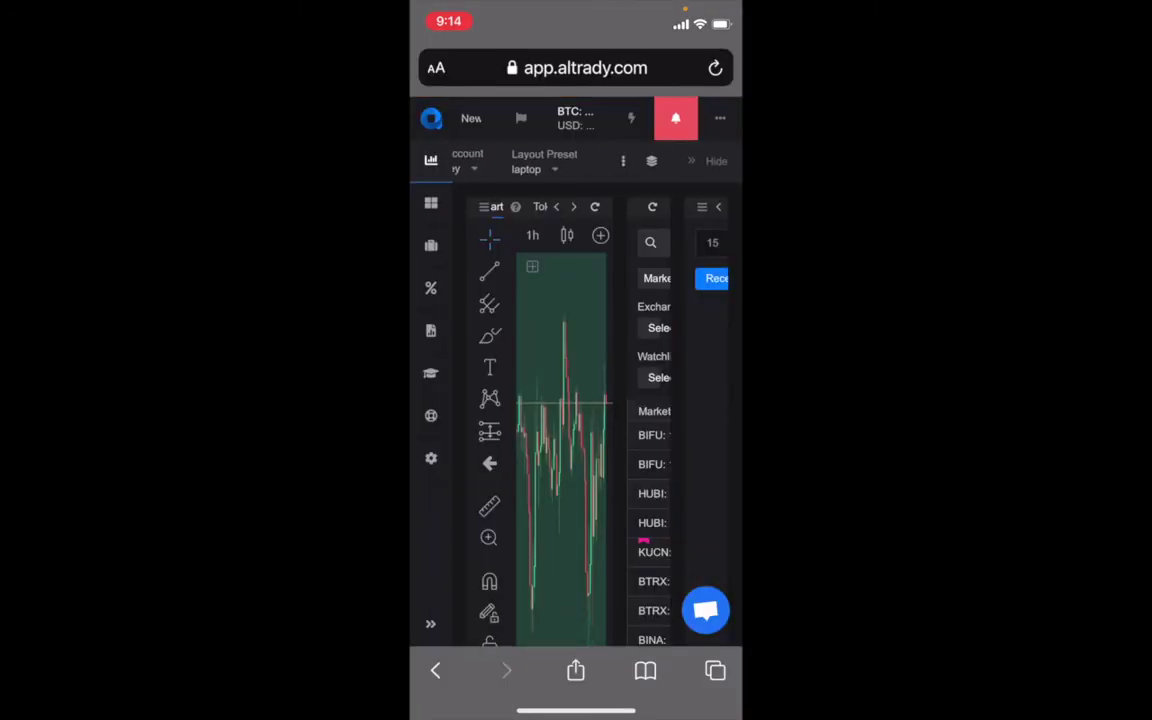
click(540, 162)
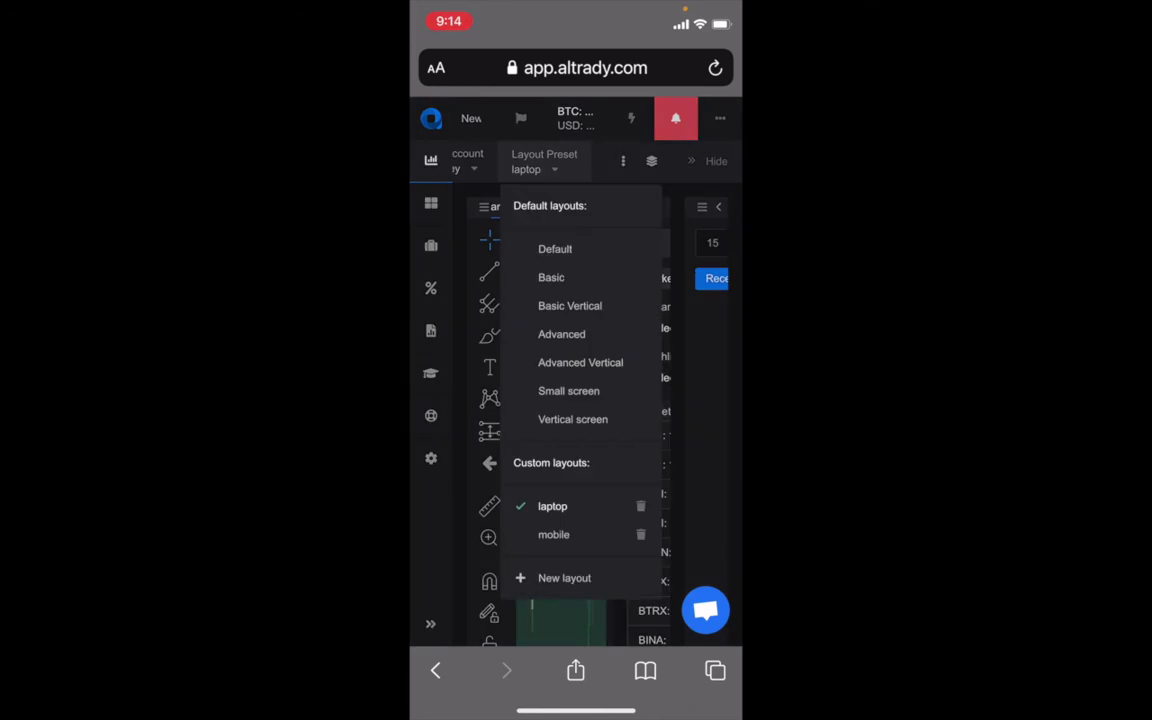
click(553, 534)
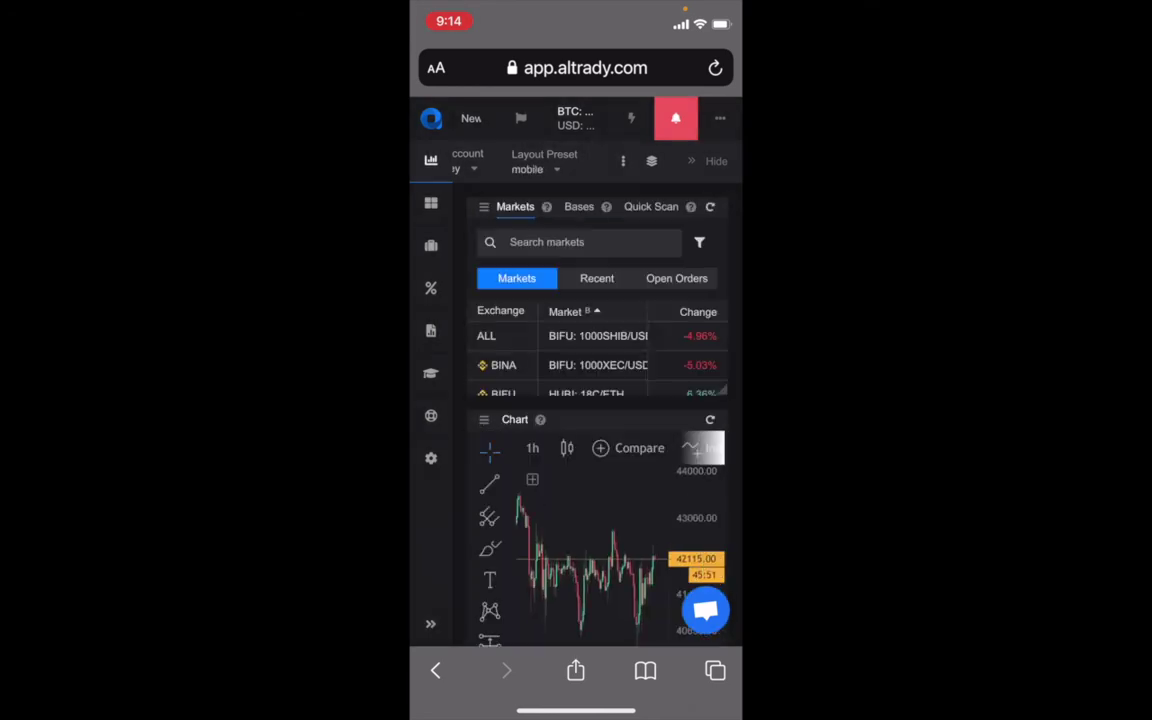
Filter the markets list to the KUCN exchange and bring up the page's share sheet.
scroll(500, 350, down, 3)
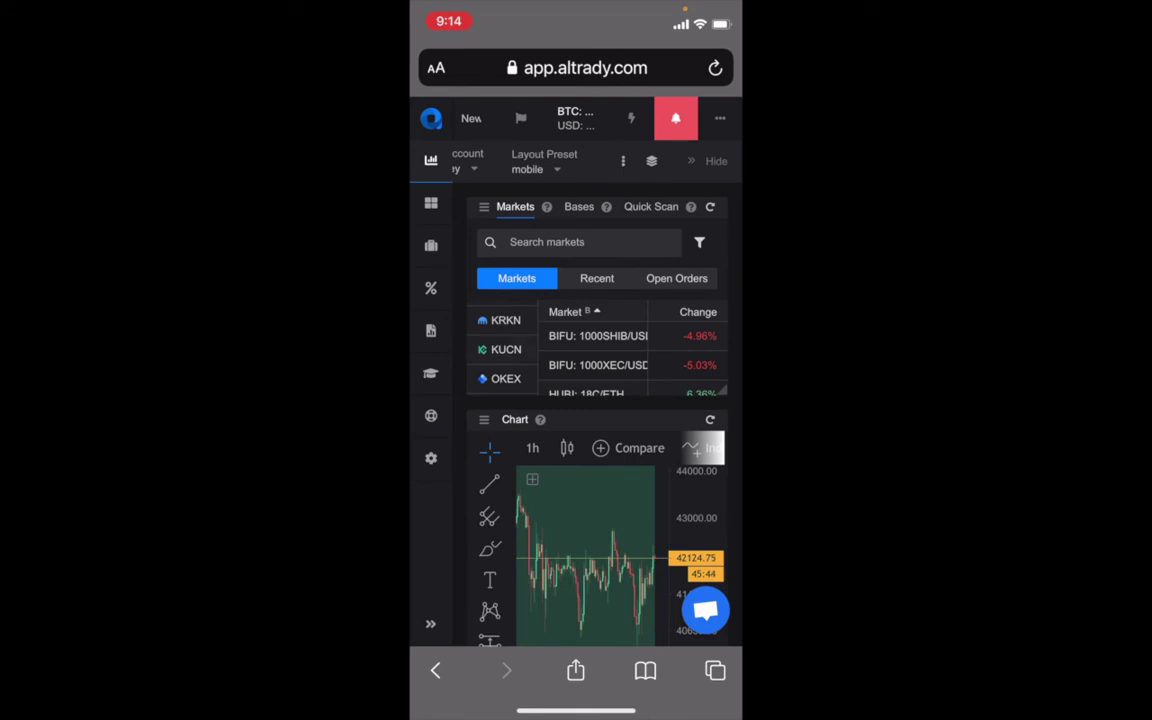
click(506, 349)
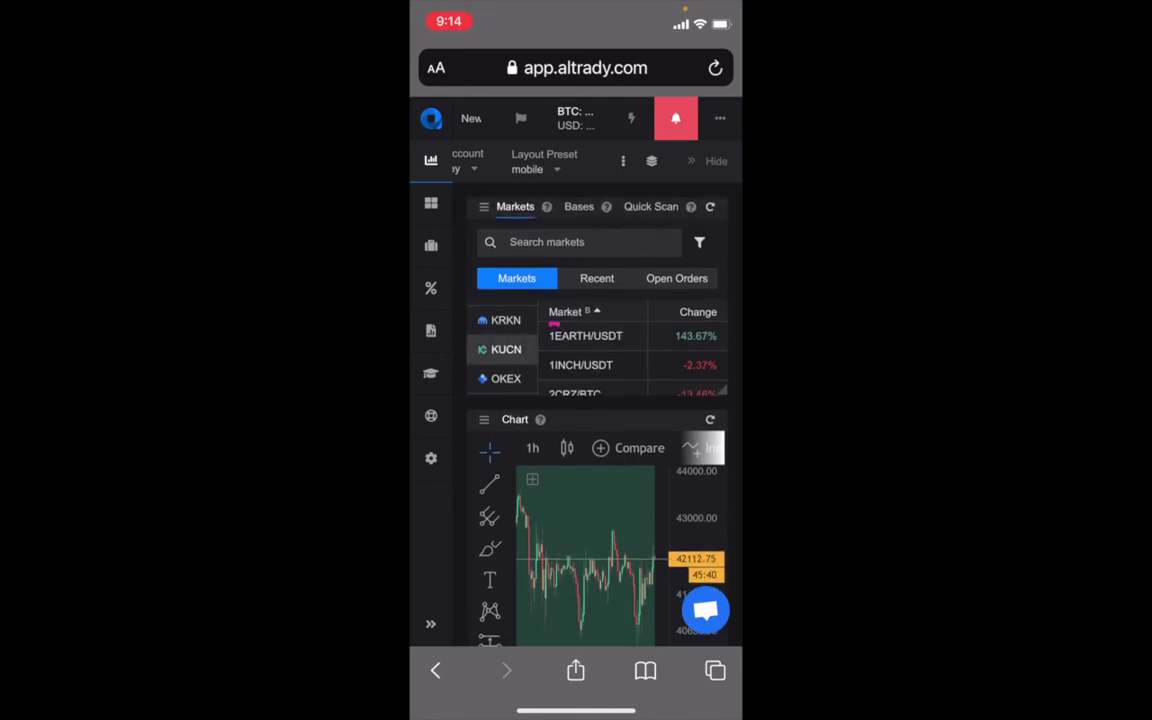
scroll(590, 400, down, 4)
scroll(590, 400, down, 2)
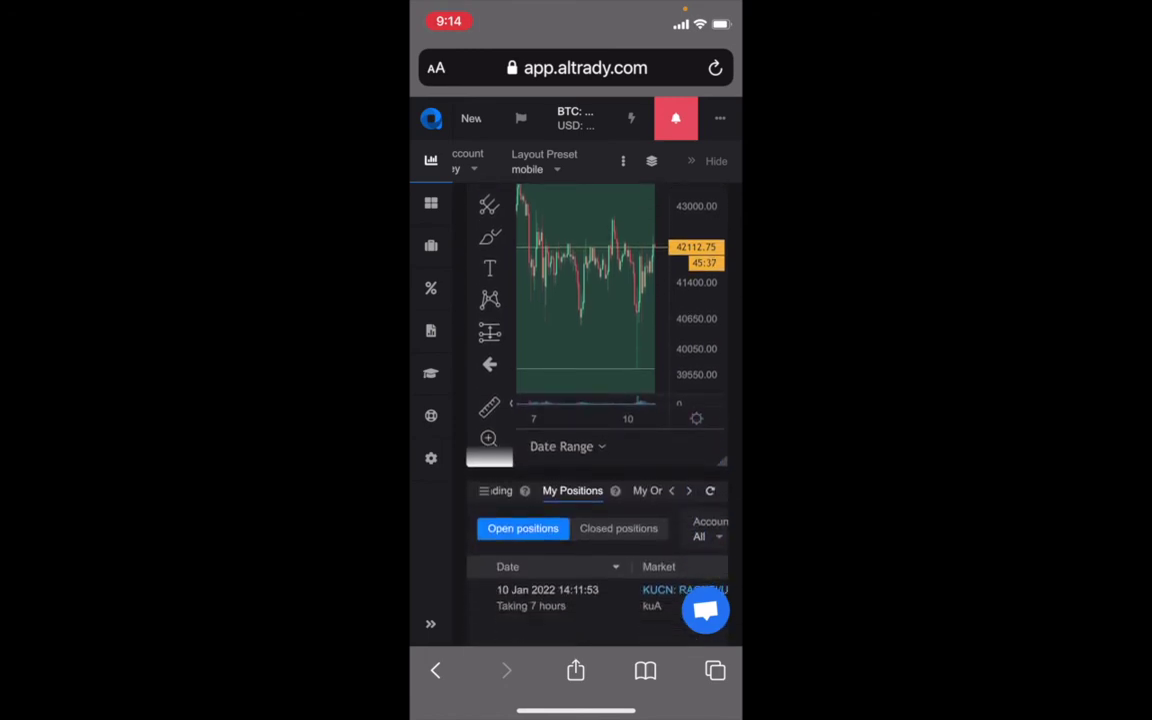
scroll(590, 400, up, 4)
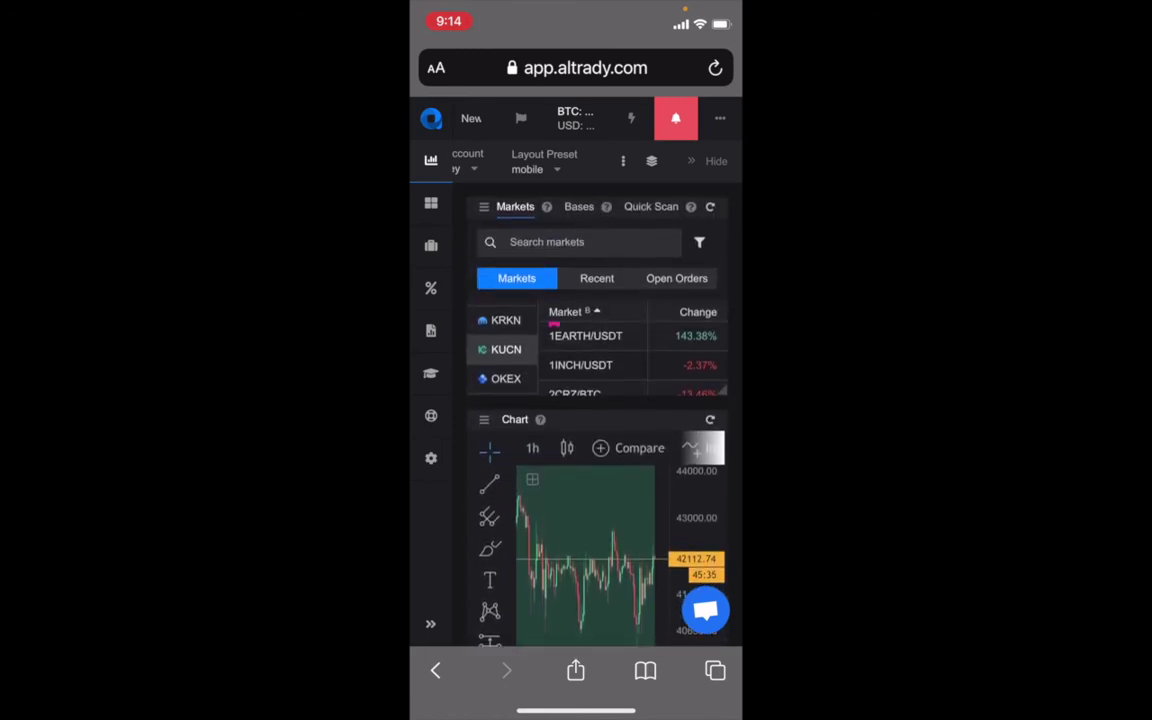
click(575, 670)
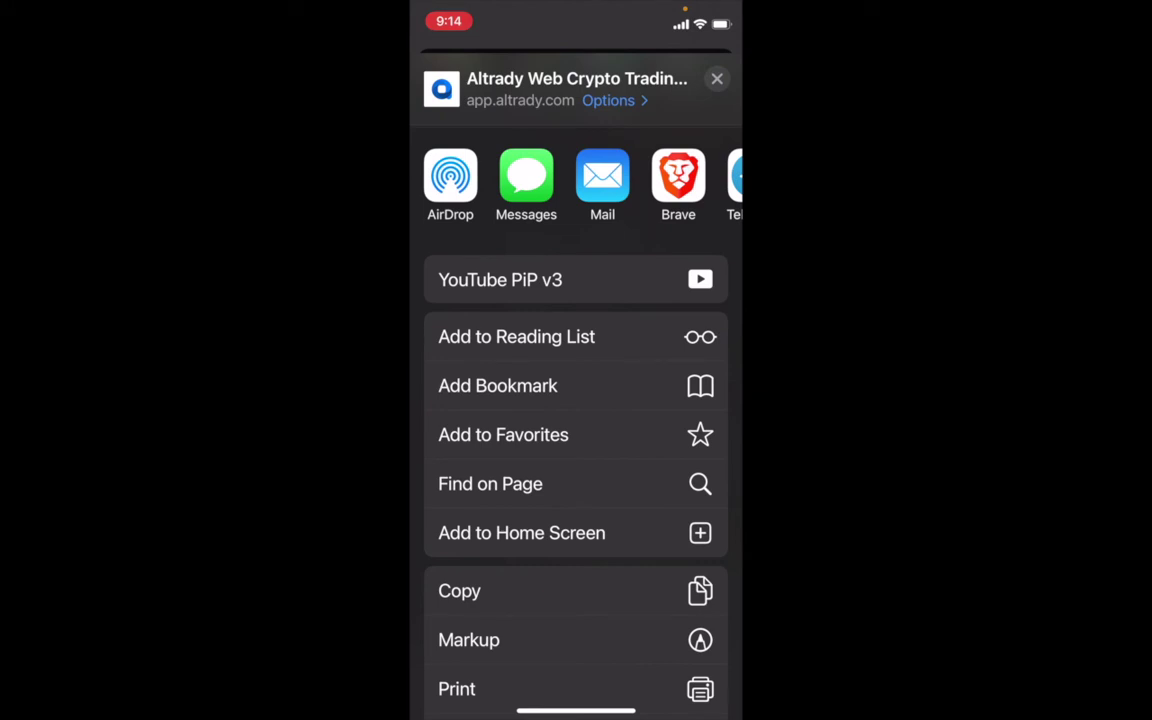
Add the Altrady page to the iPhone home screen as a web app named 'Altrady'.
click(521, 532)
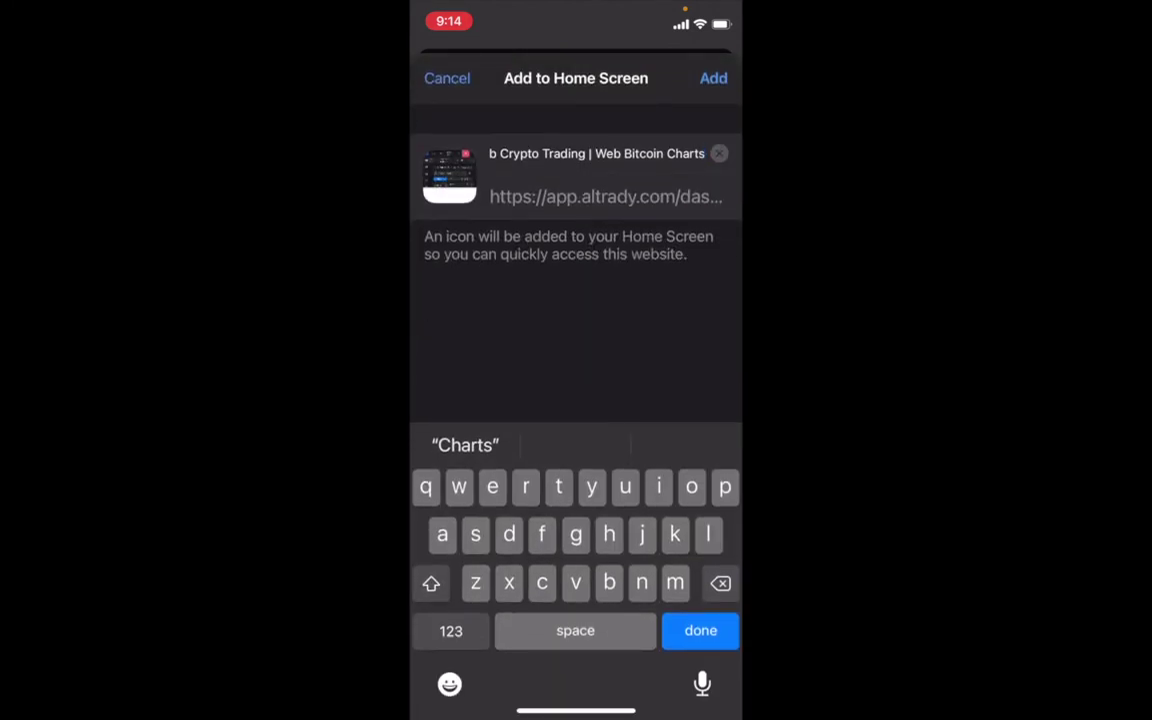
click(719, 153)
text(Altrady)
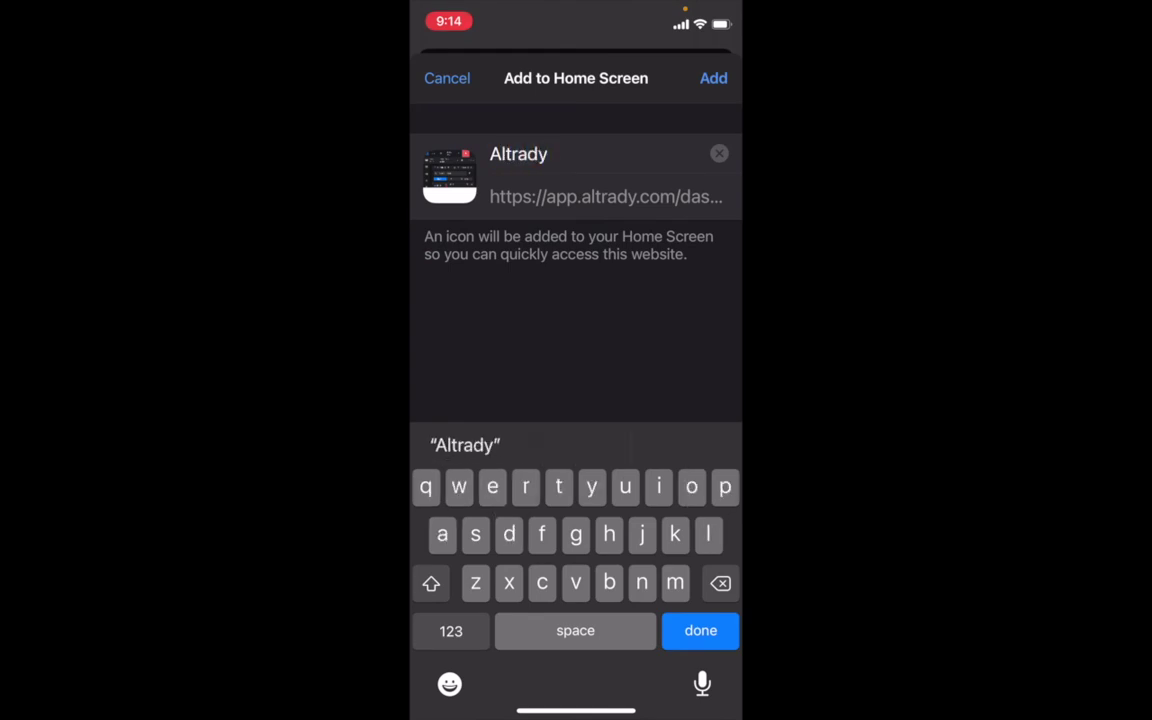
click(713, 78)
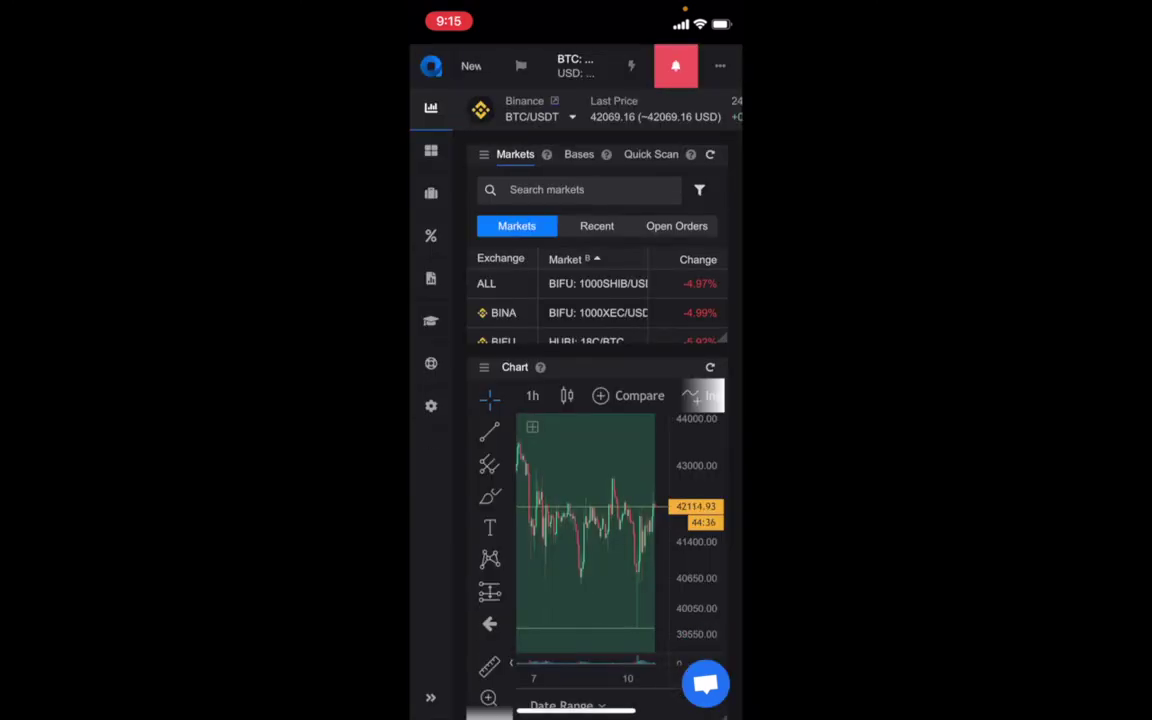
List only KUCN exchange markets and collapse the chart's left drawing toolbar to widen the chart.
scroll(500, 300, down, 10)
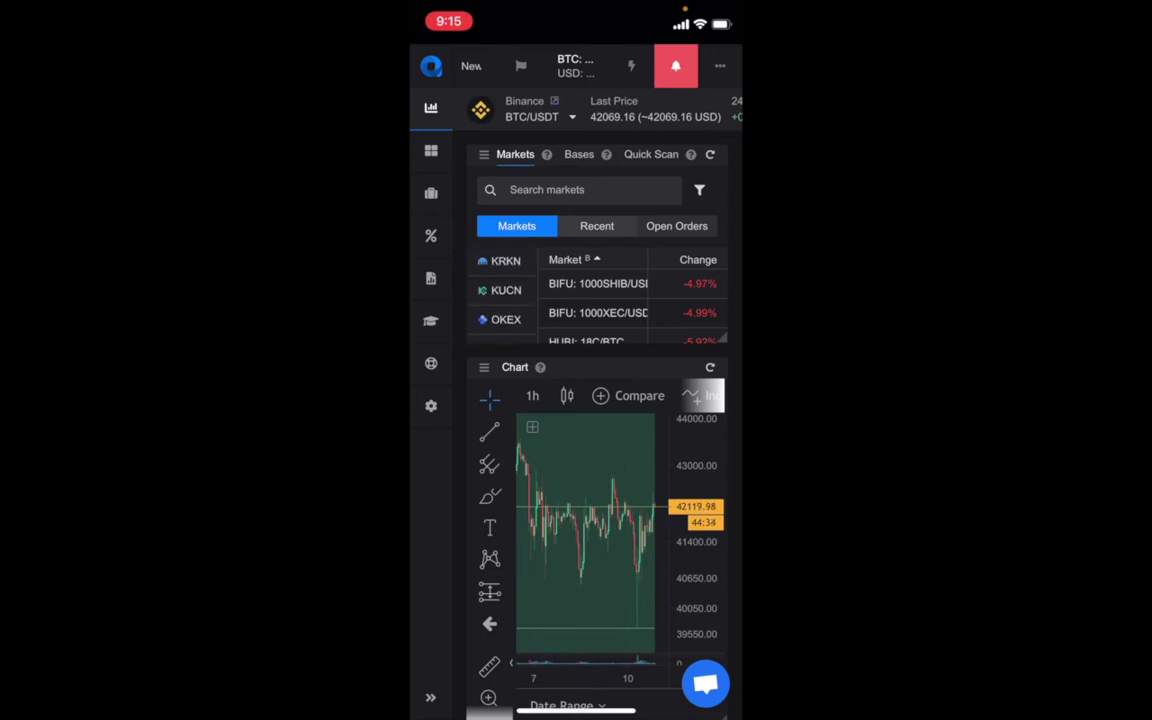
click(506, 290)
scroll(575, 400, down, 2)
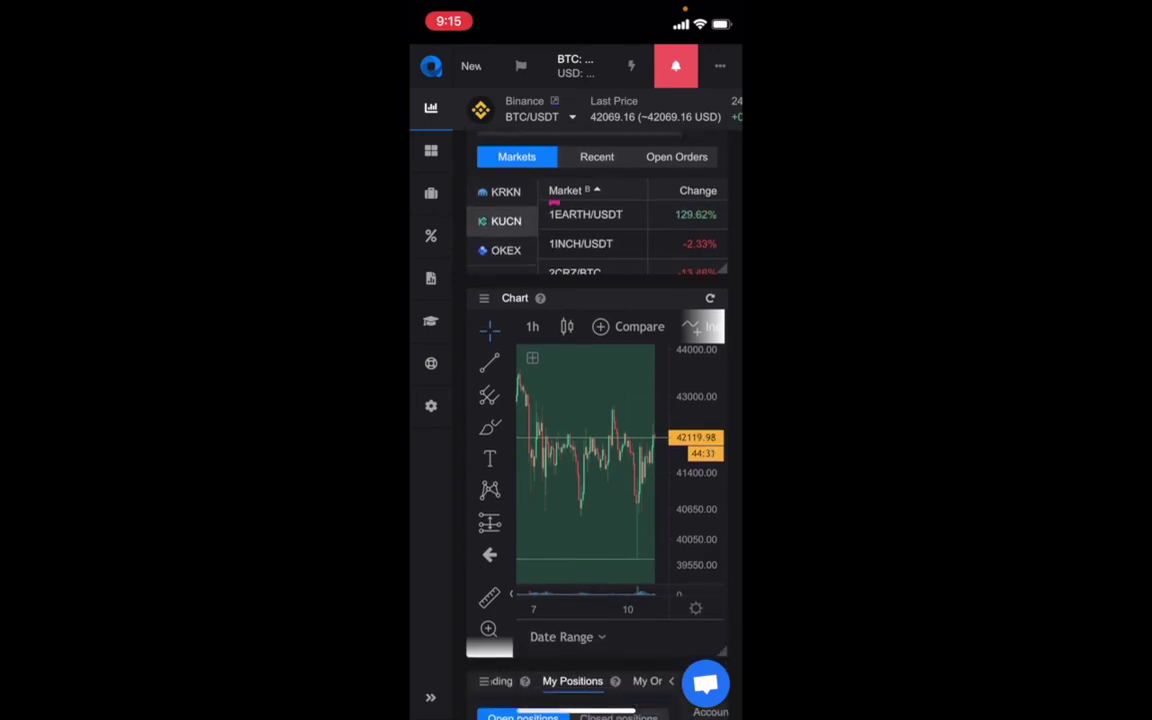
click(489, 549)
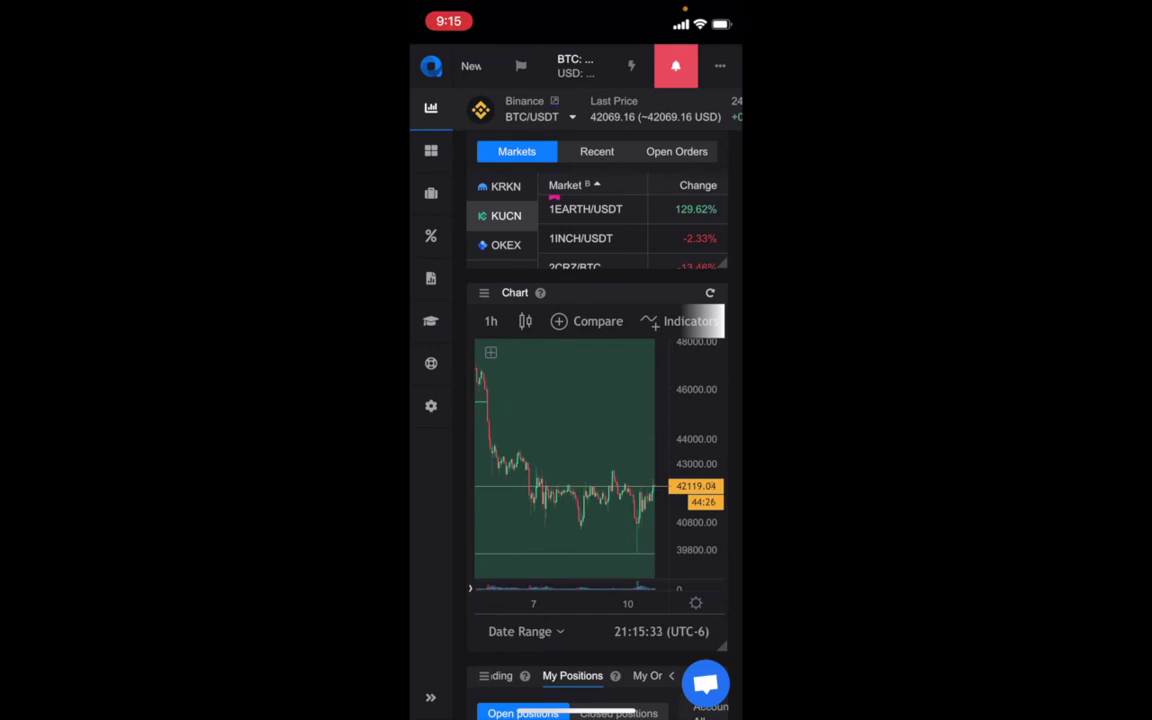
click(470, 588)
click(489, 549)
scroll(570, 380, up, 2)
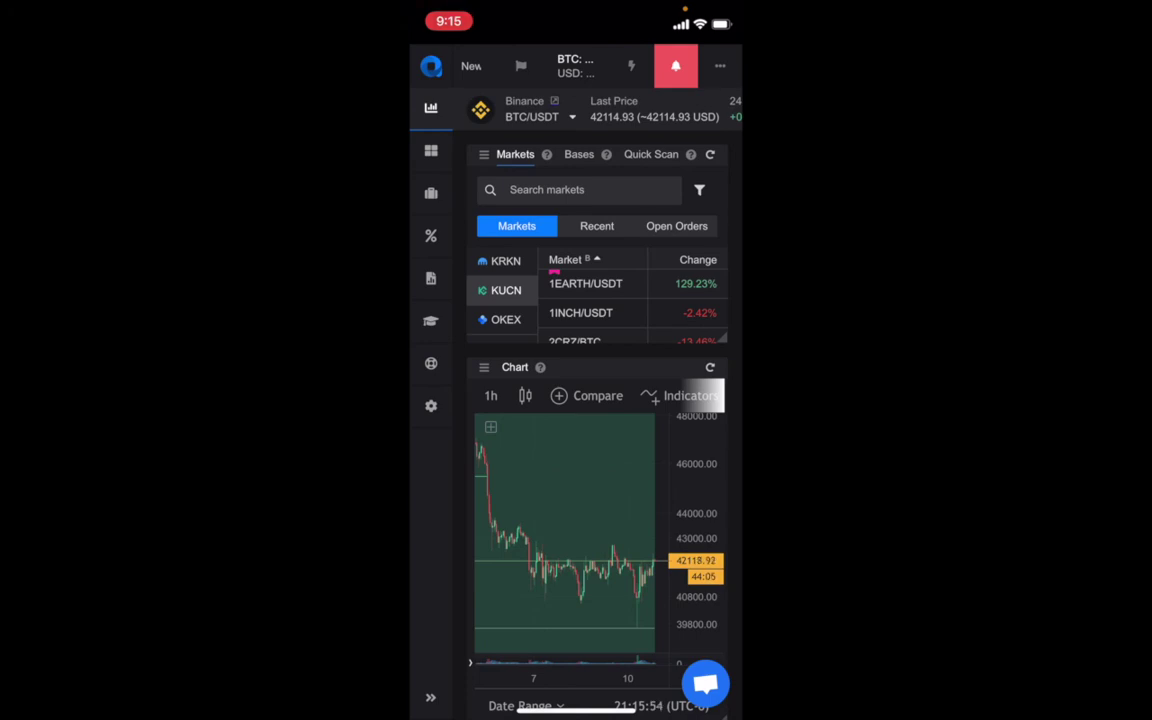
scroll(600, 395, right, 3)
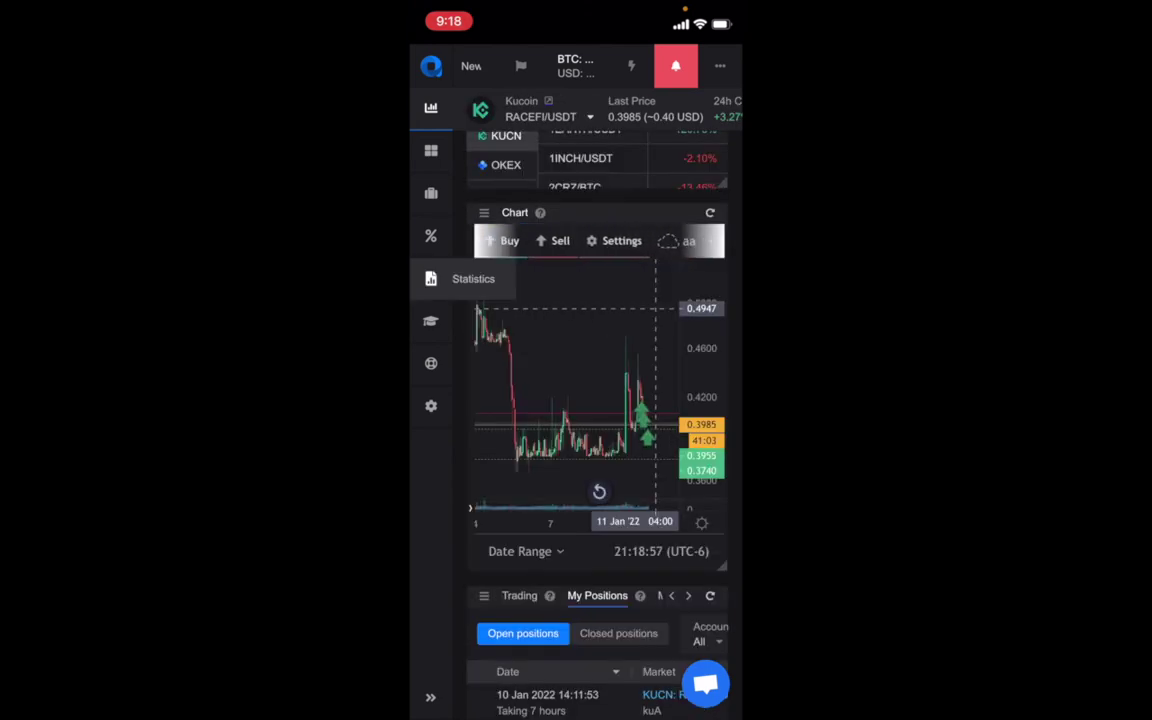
Look through the Chart Settings alert, bases and misc toggles without changes, then close them.
click(613, 241)
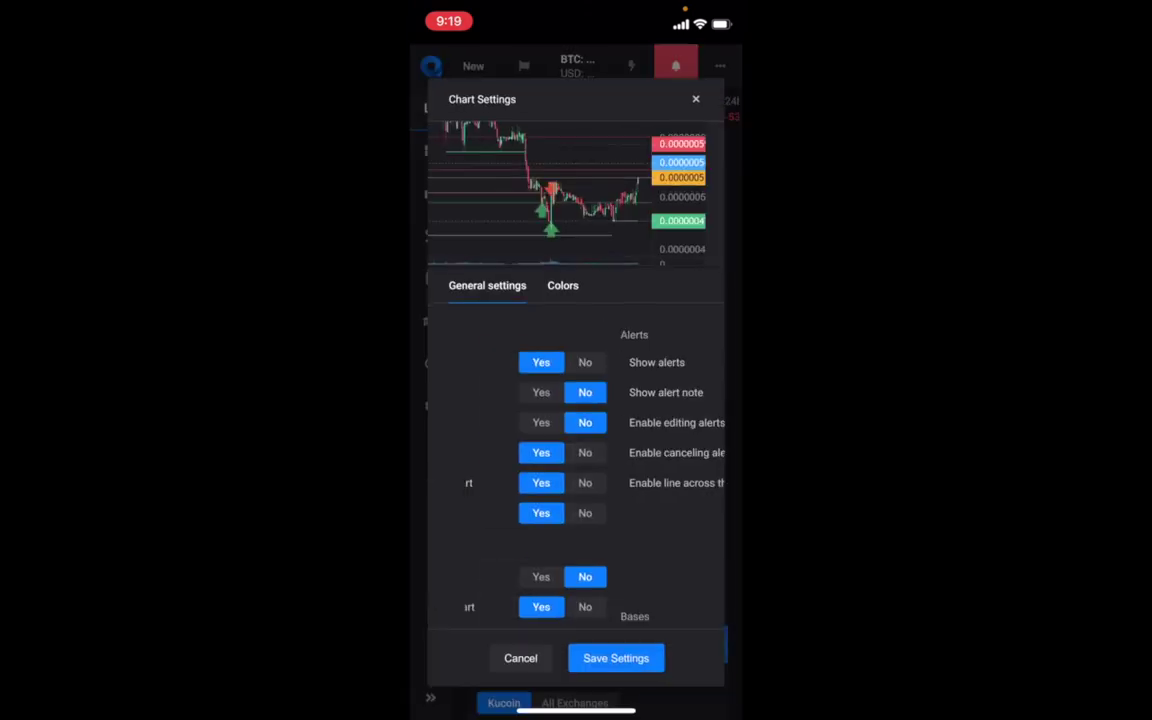
scroll(575, 460, down, 5)
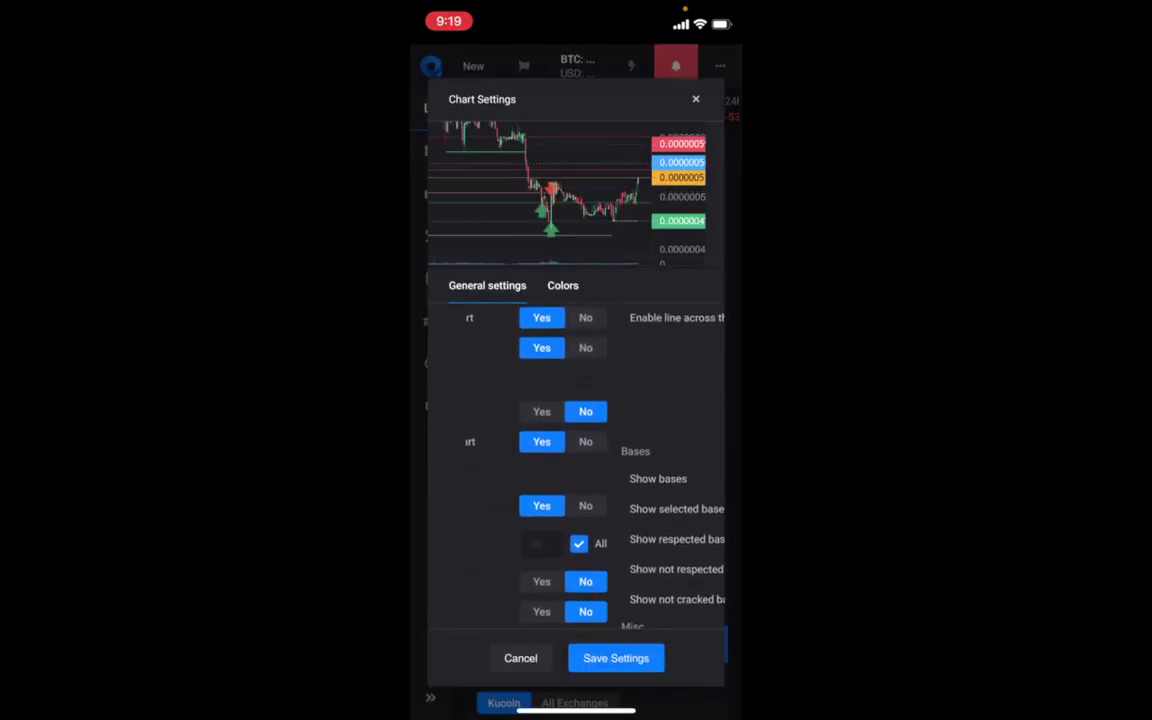
scroll(575, 460, down, 3)
scroll(575, 460, right, 4)
scroll(575, 460, up, 3)
scroll(575, 460, left, 2)
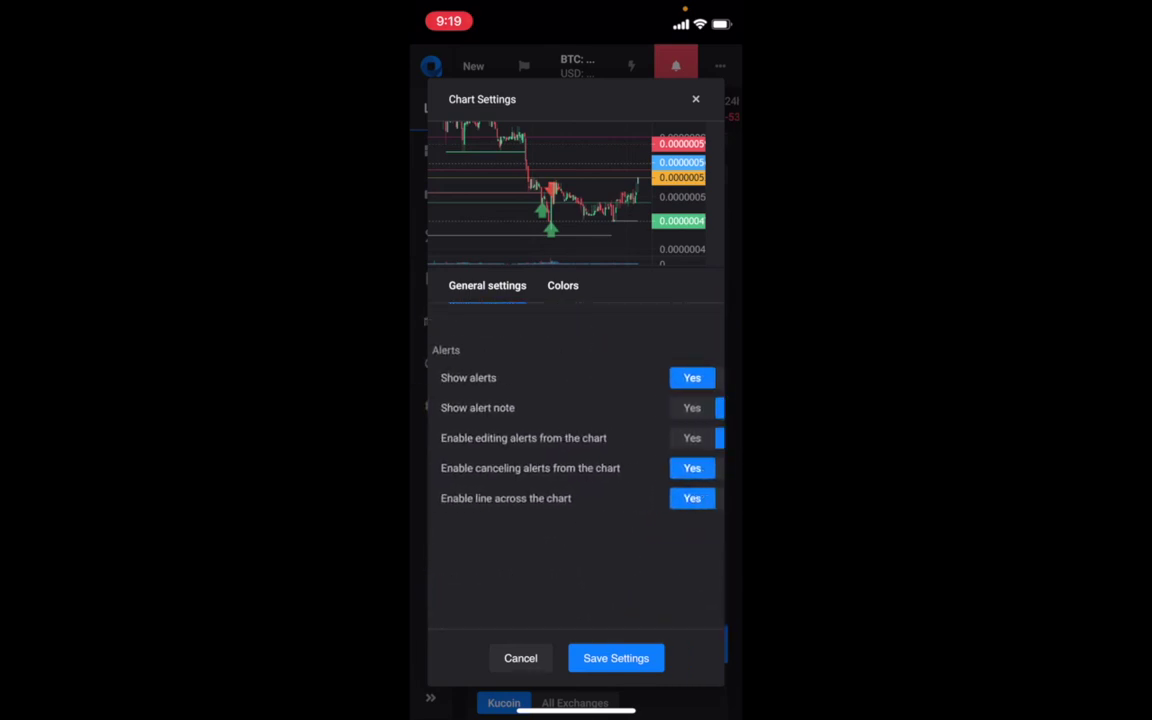
scroll(575, 460, down, 4)
scroll(575, 460, left, 1)
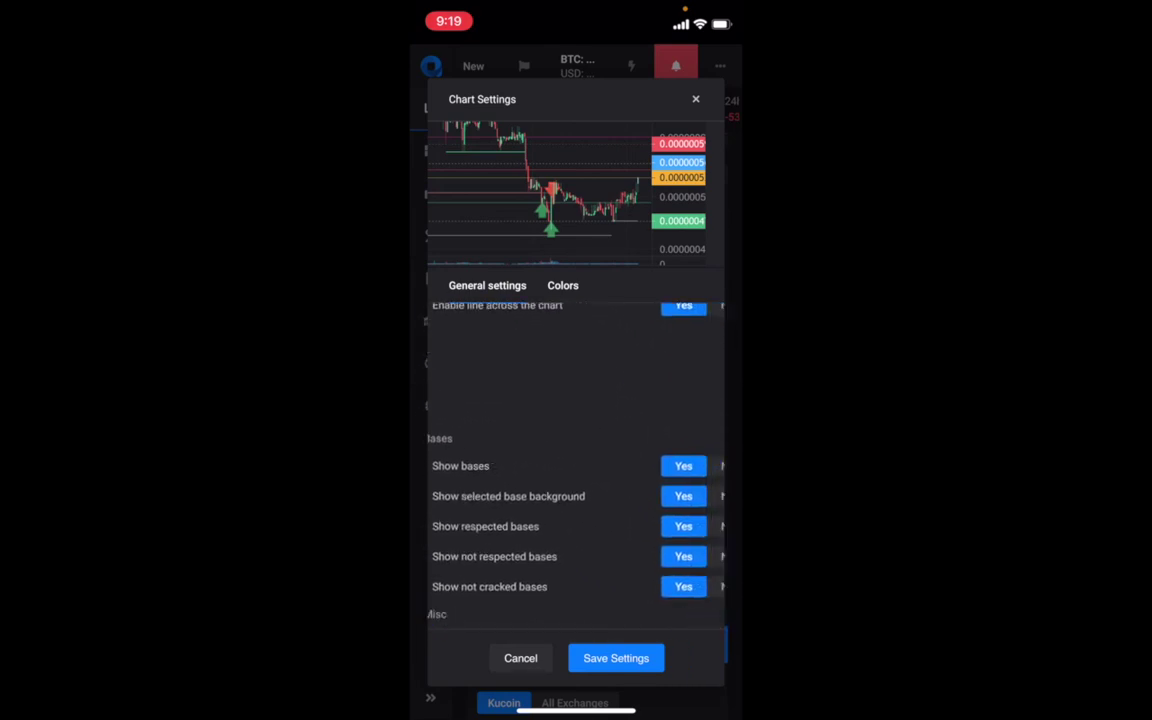
scroll(575, 460, down, 2)
scroll(575, 460, right, 1)
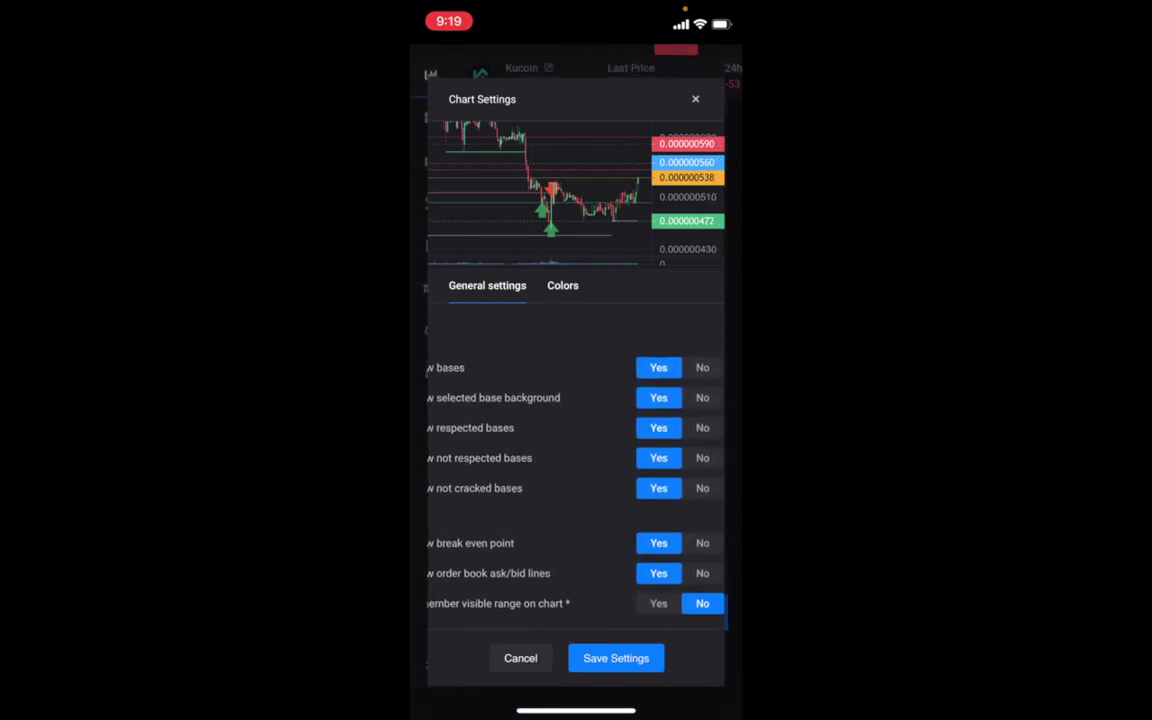
scroll(575, 460, left, 1)
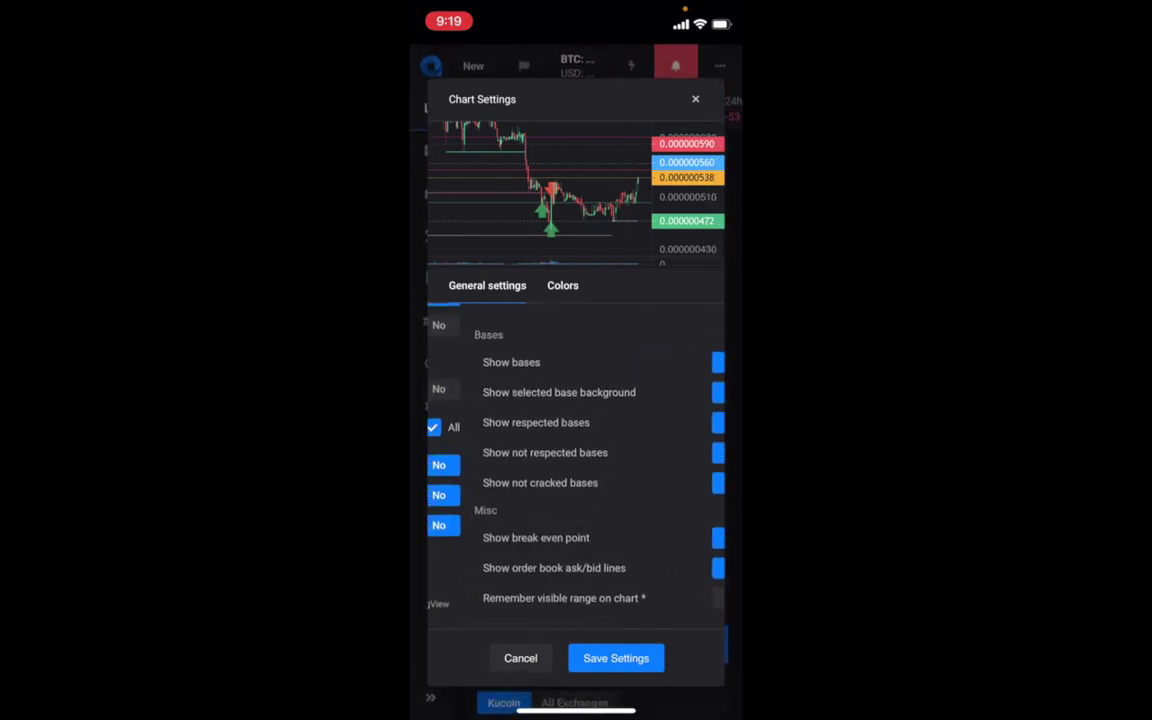
scroll(575, 460, right, 2)
scroll(575, 460, down, 1)
scroll(575, 460, left, 1)
click(616, 658)
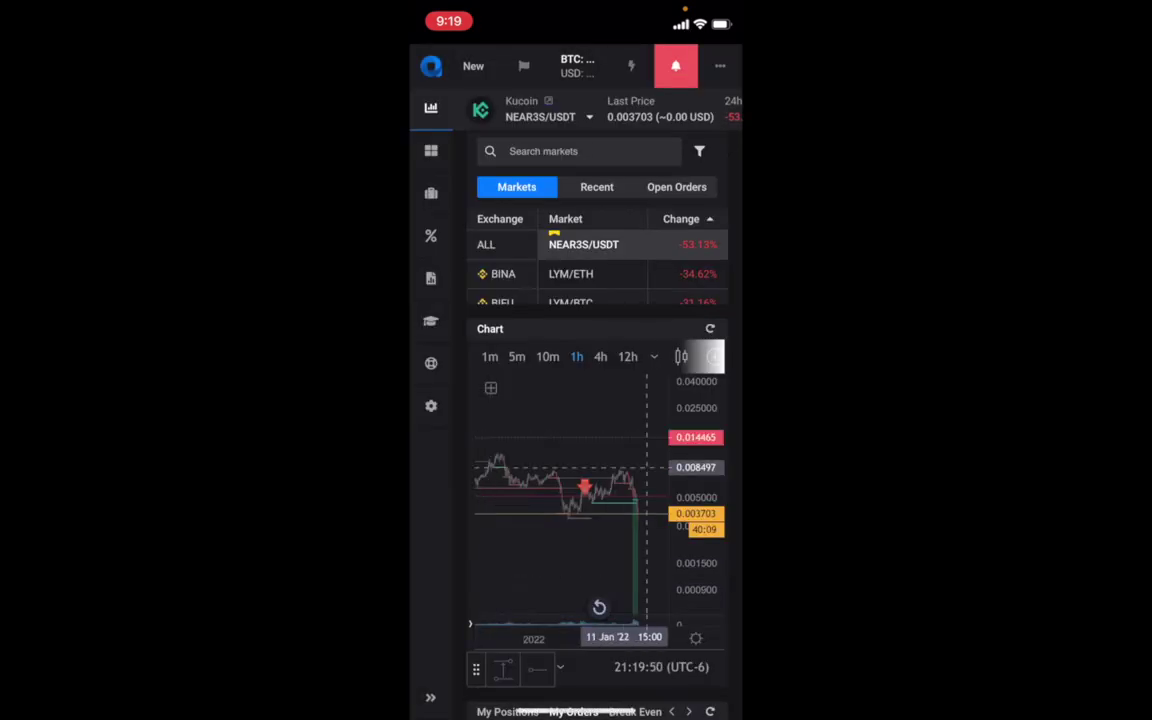
Glance at the chart settings, then place the chart crosshair on 10 Jan '22.
scroll(600, 356, right, 5)
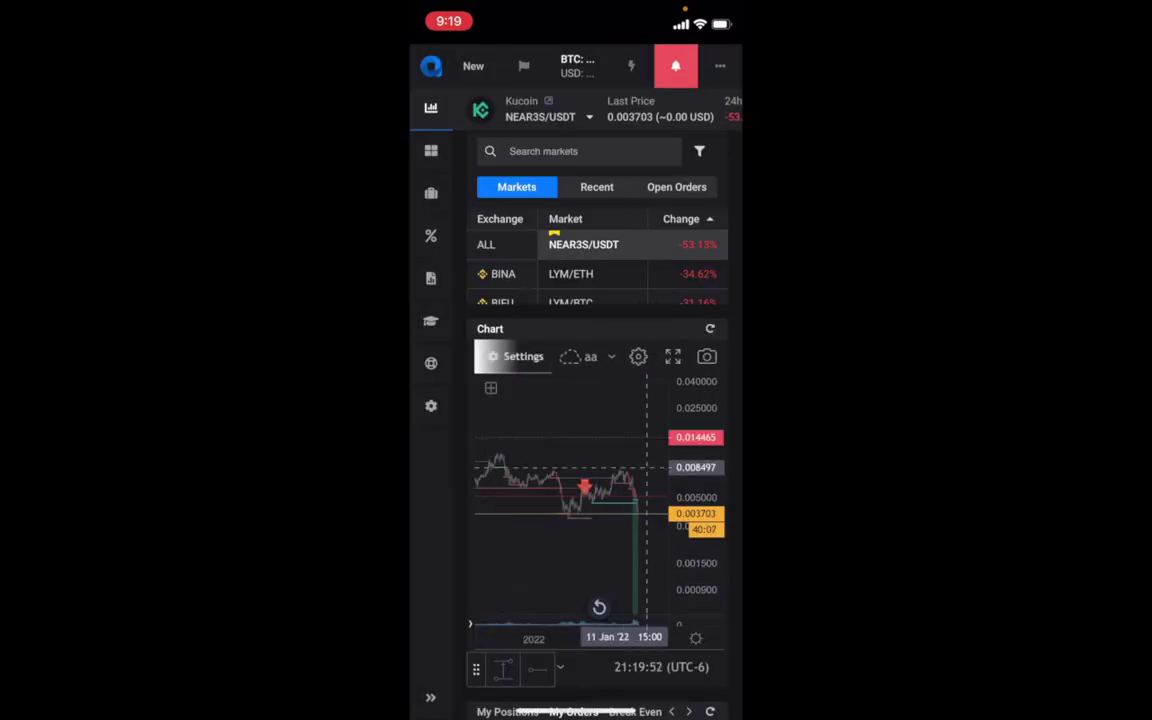
click(590, 356)
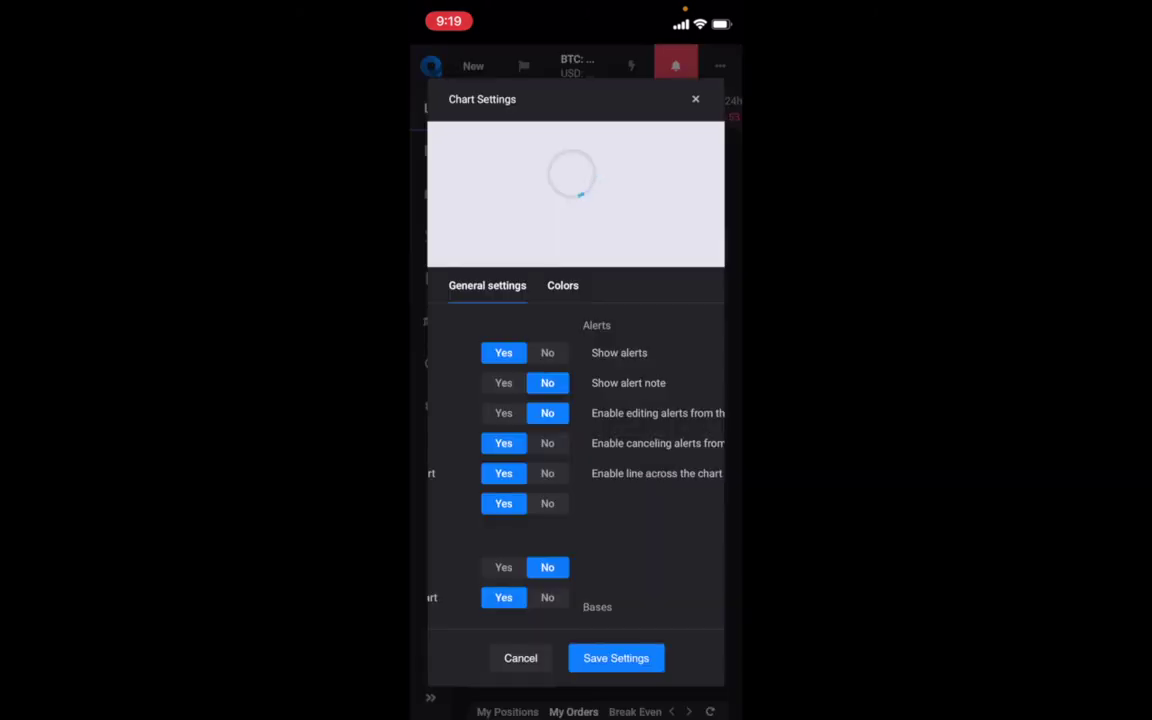
click(616, 658)
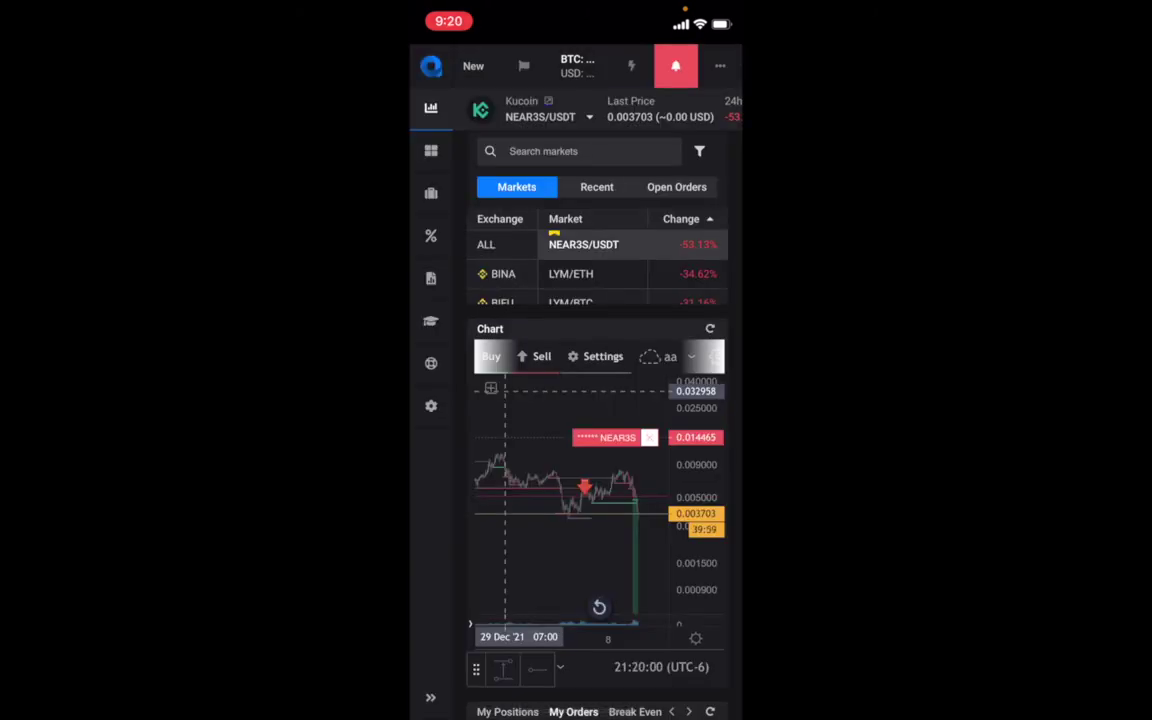
click(630, 530)
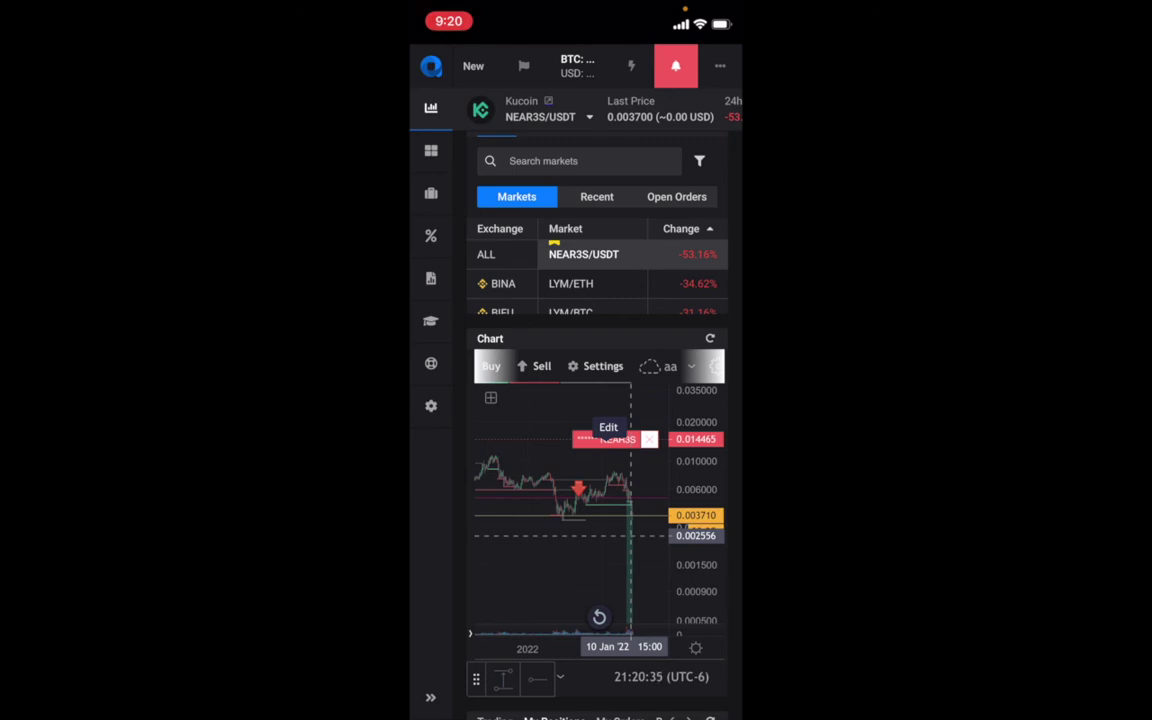
Set Show alert note to No and save, removing the NEAR3S alert label.
scroll(590, 400, up, 1)
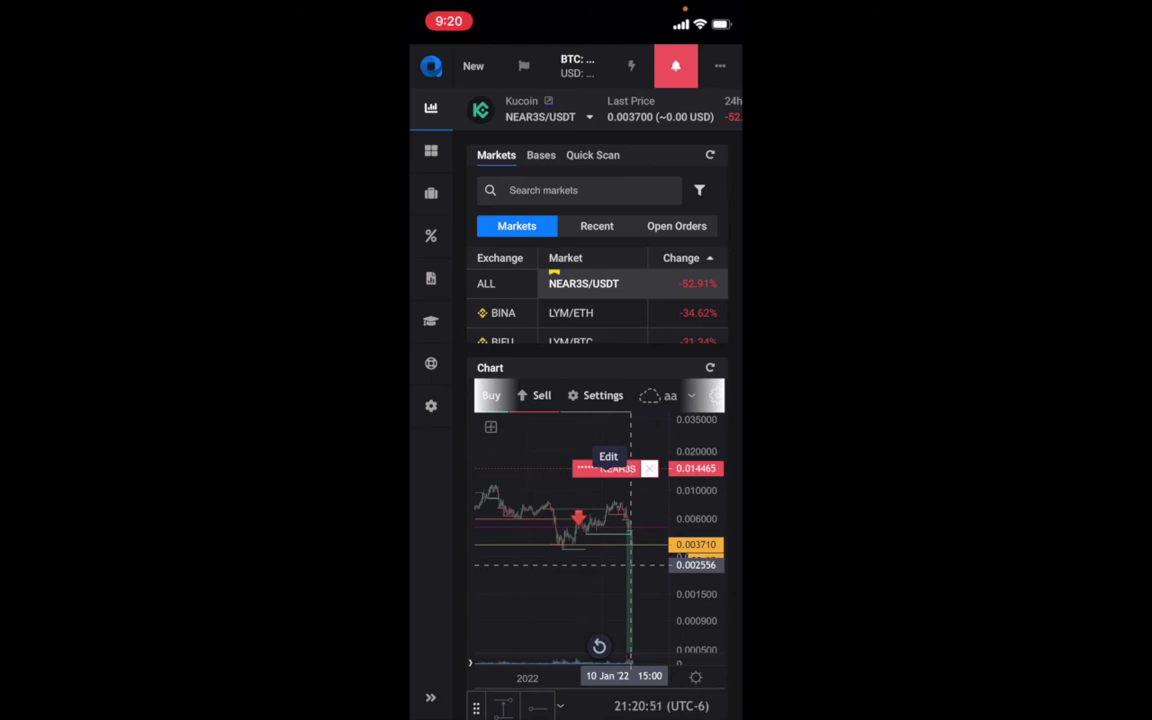
click(603, 395)
click(617, 658)
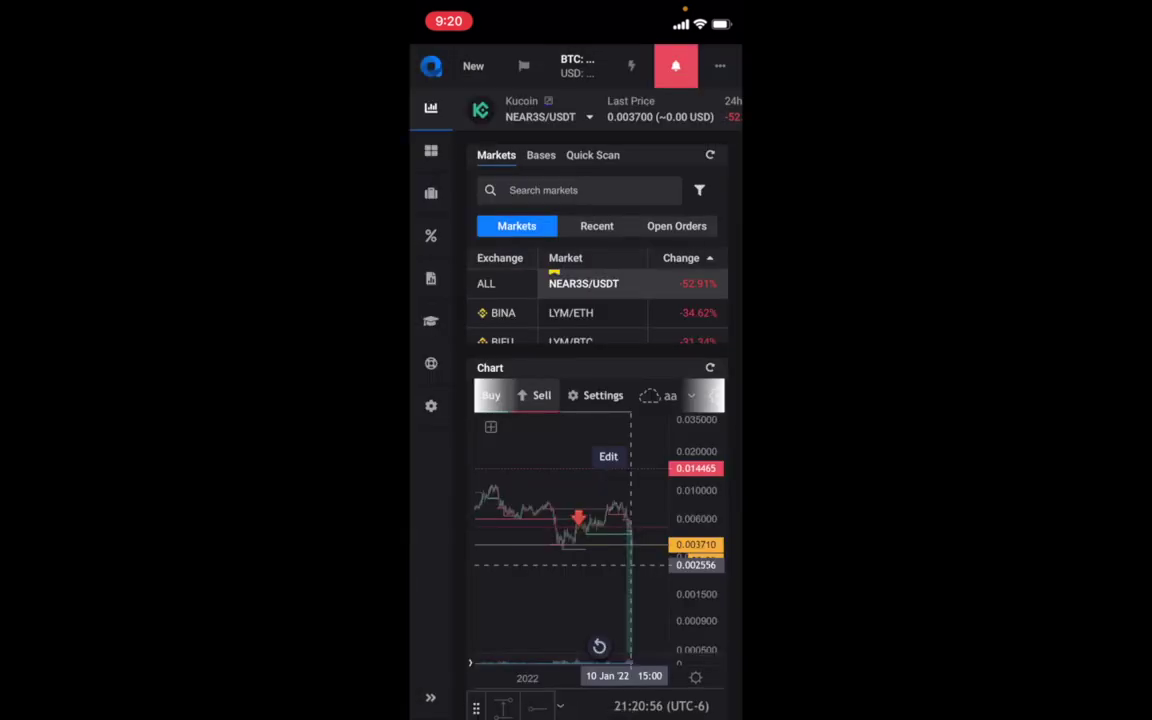
scroll(537, 380, down, 3)
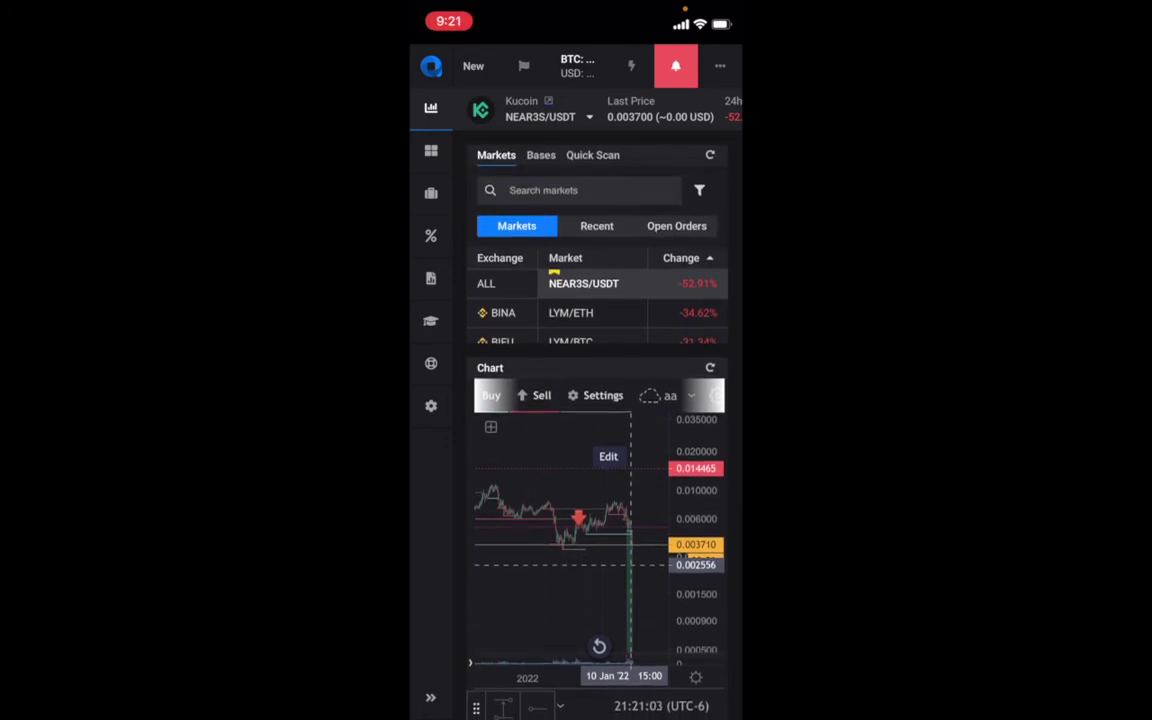